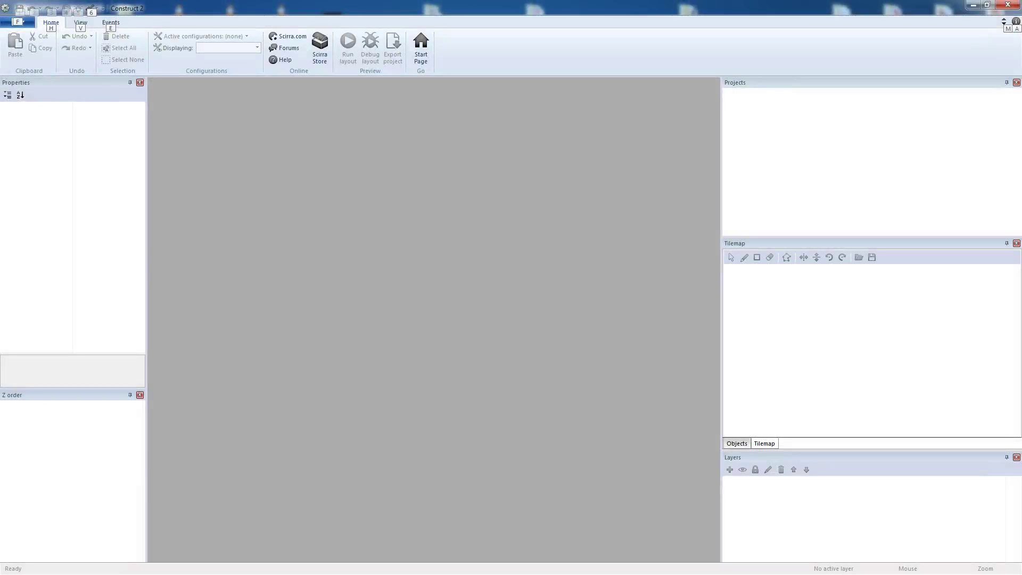
# - Create a new empty project with default settings
pyautogui.click(15, 24)
pyautogui.click(22, 41)
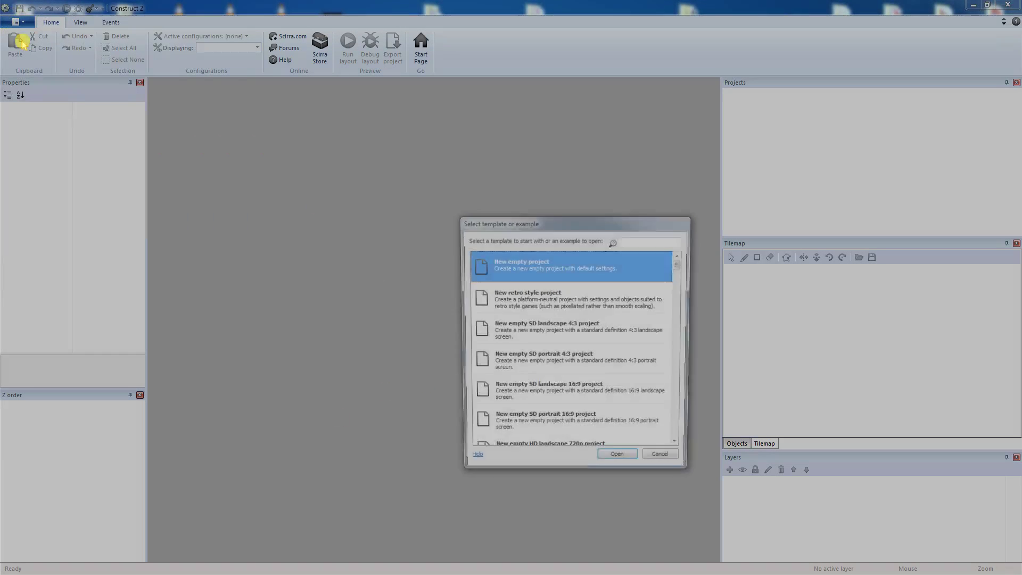
pyautogui.doubleClick(493, 282)
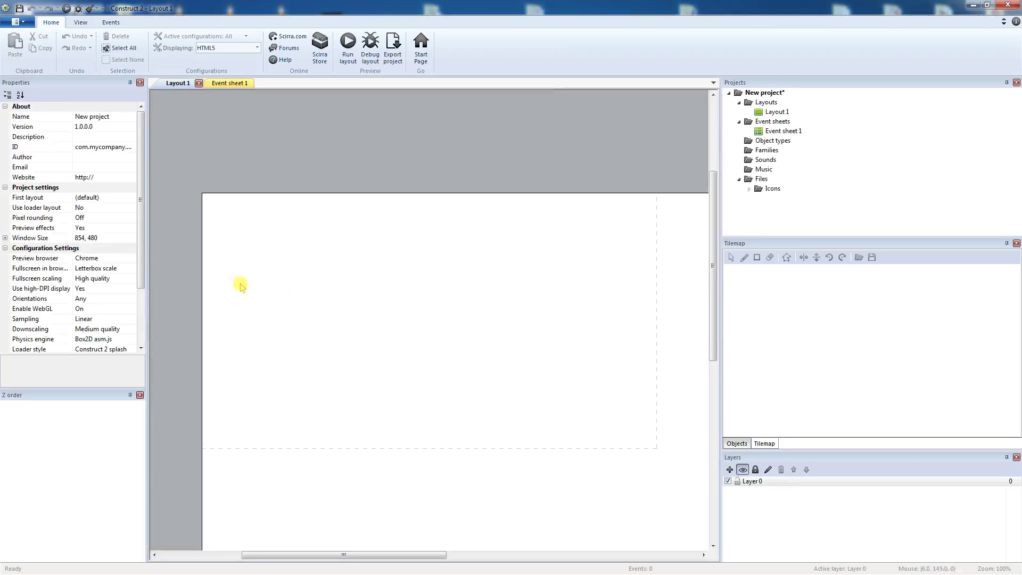
# - Set the project's window size to 800, 400 and the layout size to 1600, 800
pyautogui.click(98, 238)
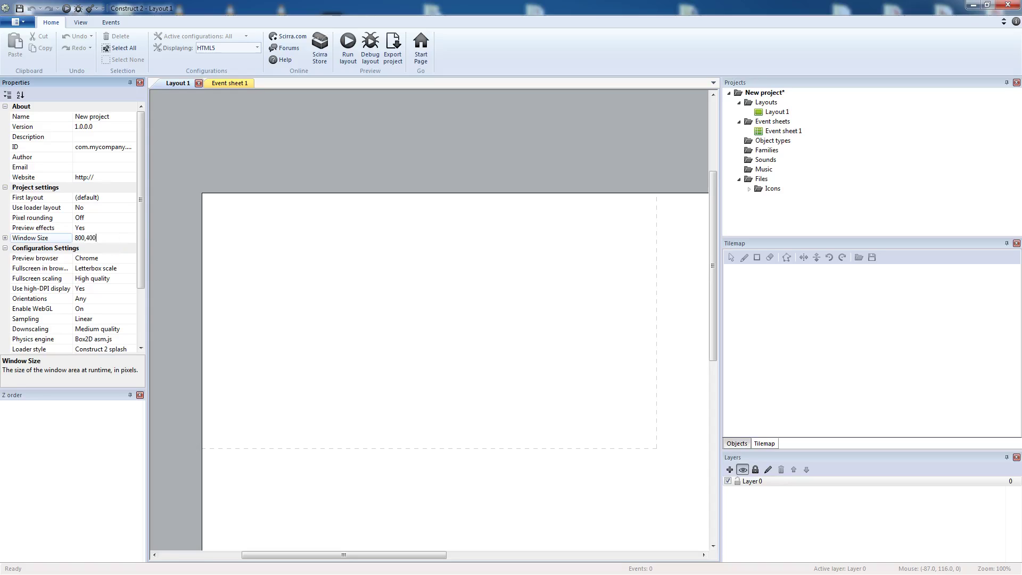
pyautogui.press('Return')
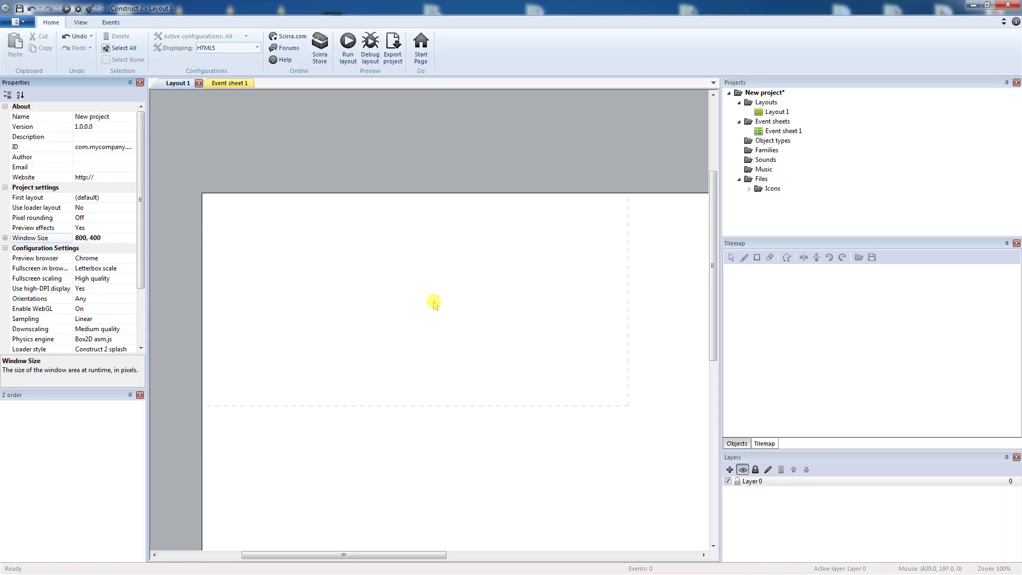
pyautogui.click(184, 279)
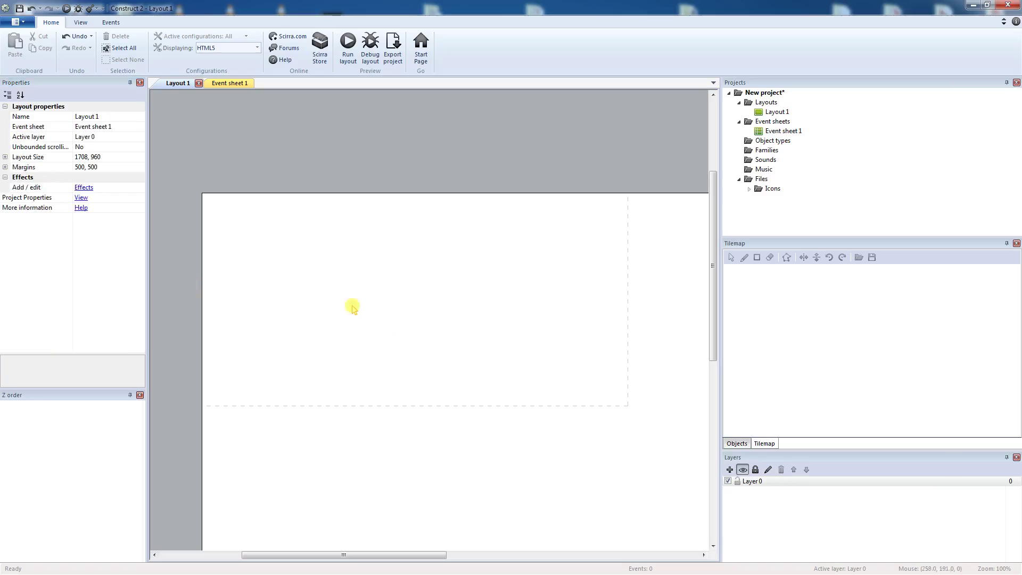
pyautogui.click(99, 158)
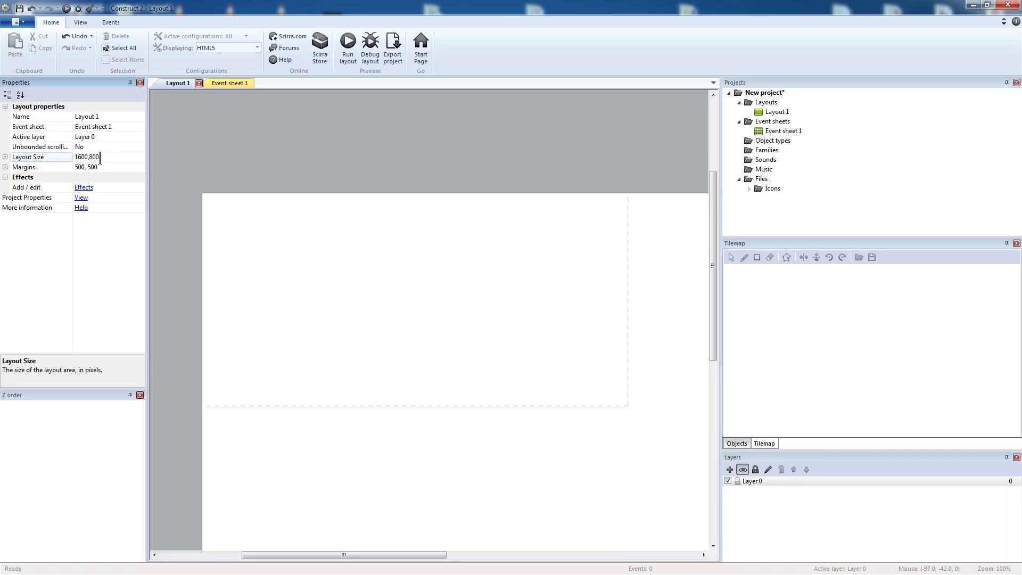
pyautogui.press('Return')
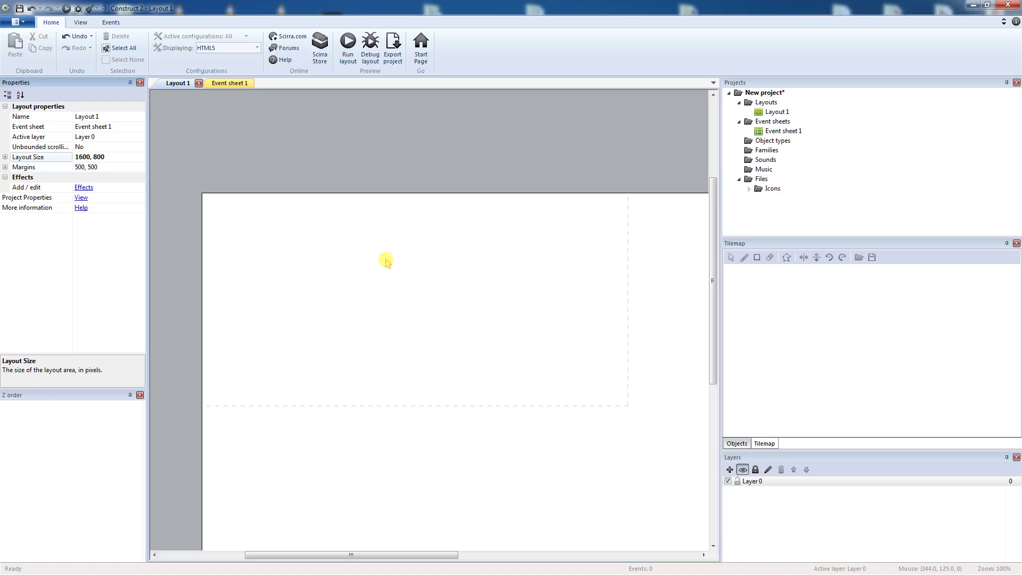
pyautogui.click(297, 240)
# - Insert a Tilemap object named fondNiveau1 on the layout
pyautogui.scroll(-5, 299, 239)
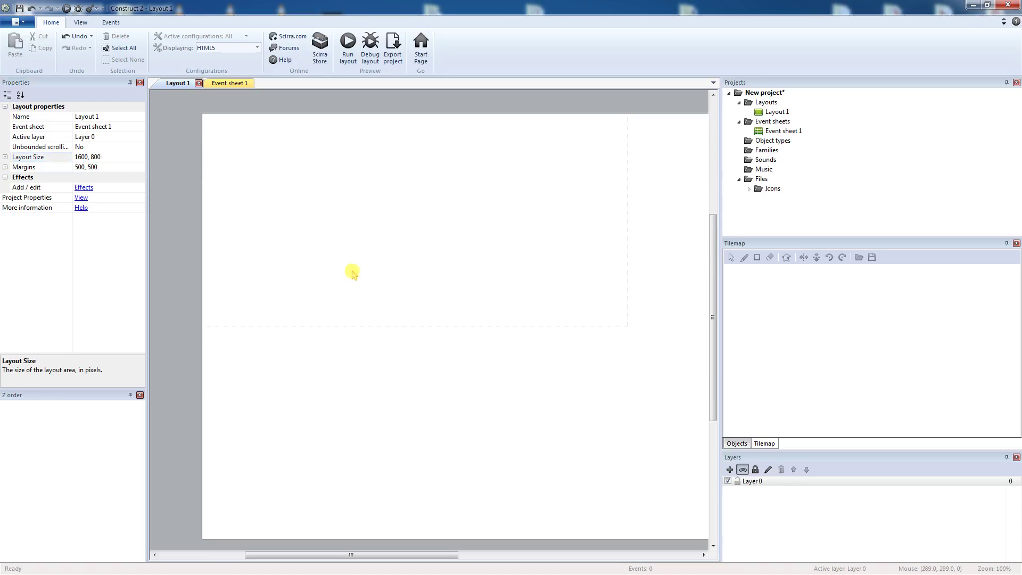
pyautogui.keyDown('ctrl'); pyautogui.scroll(1, 387, 290); pyautogui.keyUp('ctrl')
pyautogui.keyDown('ctrl'); pyautogui.scroll(-8, 391, 296); pyautogui.keyUp('ctrl')
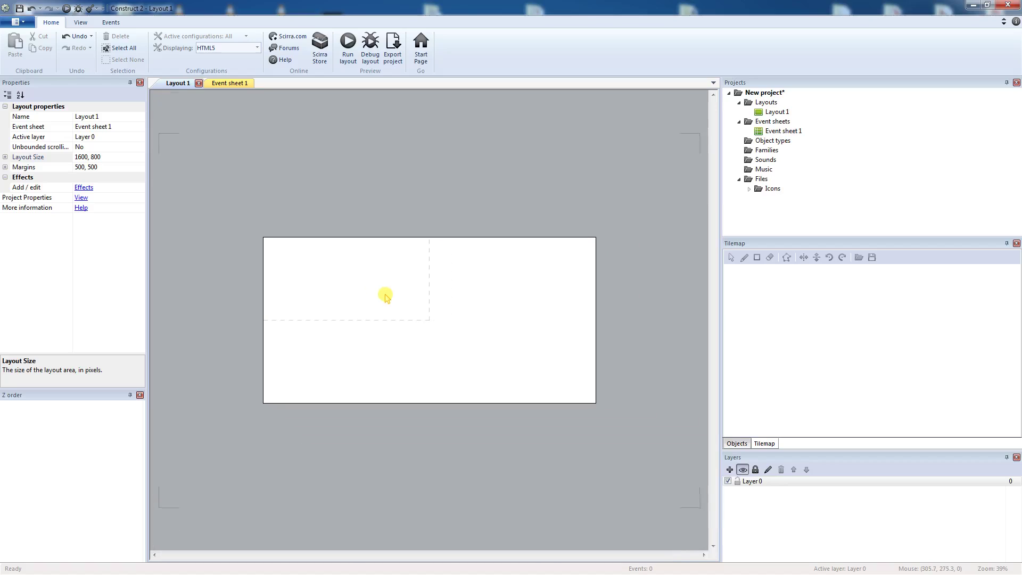
pyautogui.keyDown('ctrl'); pyautogui.scroll(2, 385, 294); pyautogui.keyUp('ctrl')
pyautogui.keyDown('ctrl'); pyautogui.scroll(1, 387, 299); pyautogui.keyUp('ctrl')
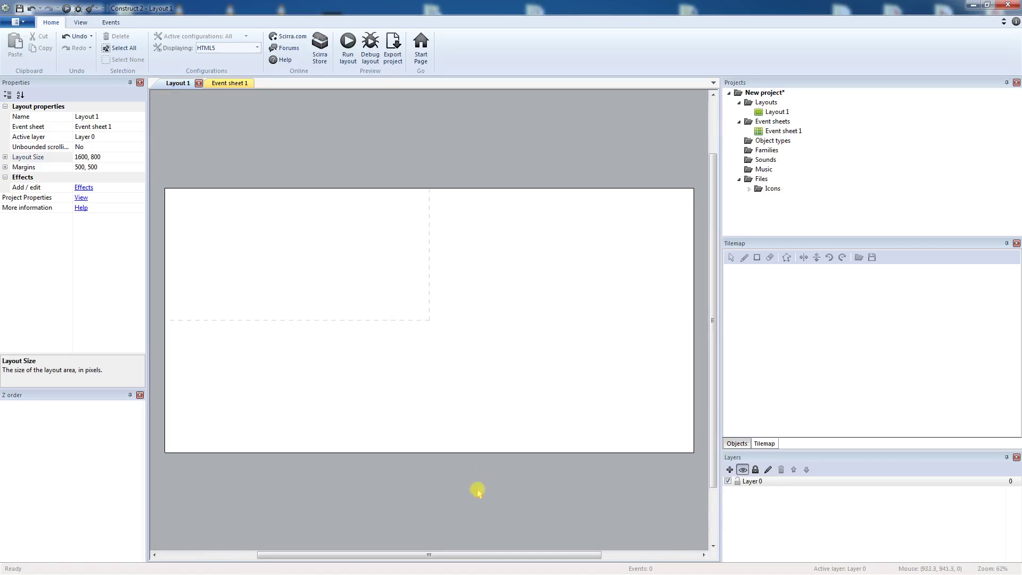
pyautogui.moveTo(467, 558); pyautogui.dragTo(465, 557)
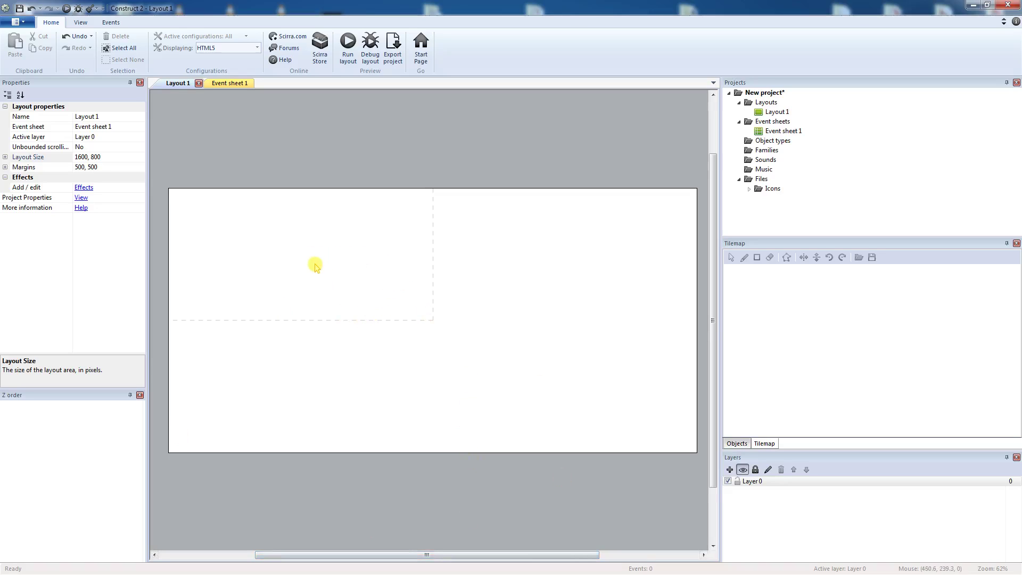
pyautogui.rightClick(330, 291)
pyautogui.click(365, 300)
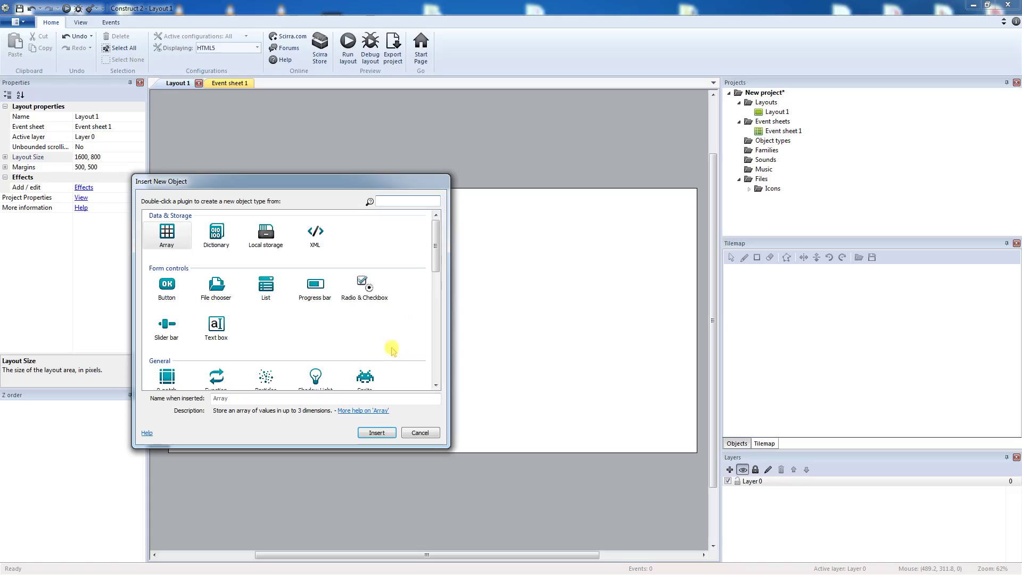
pyautogui.moveTo(437, 265); pyautogui.dragTo(437, 299)
pyautogui.click(323, 293)
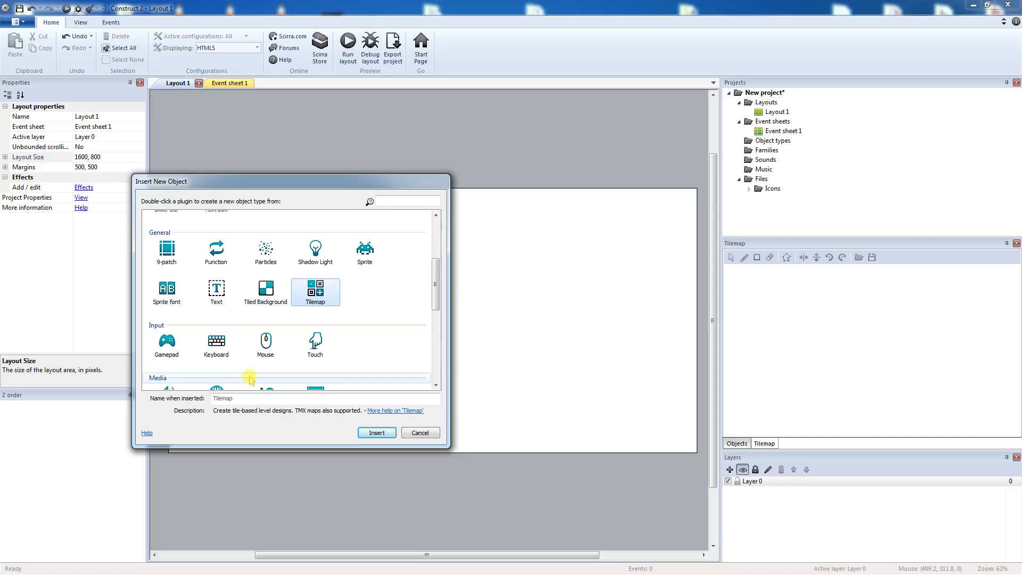
pyautogui.click(241, 401)
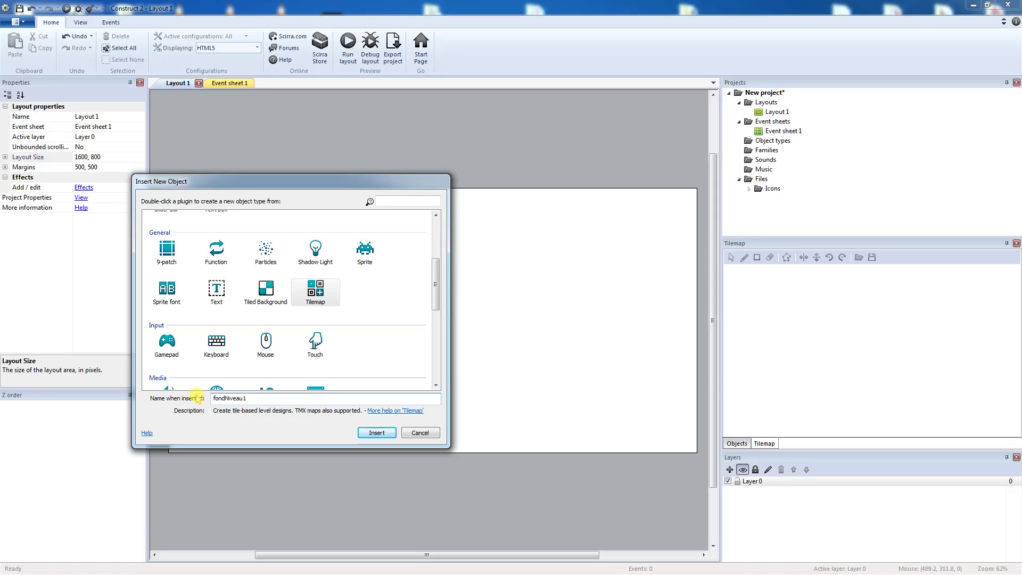
pyautogui.click(376, 433)
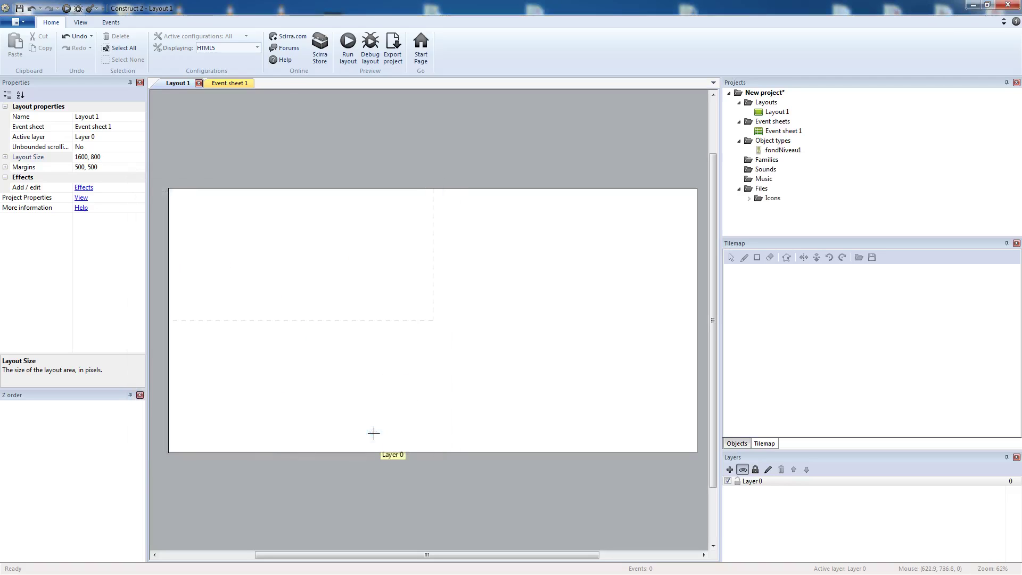
pyautogui.click(455, 298)
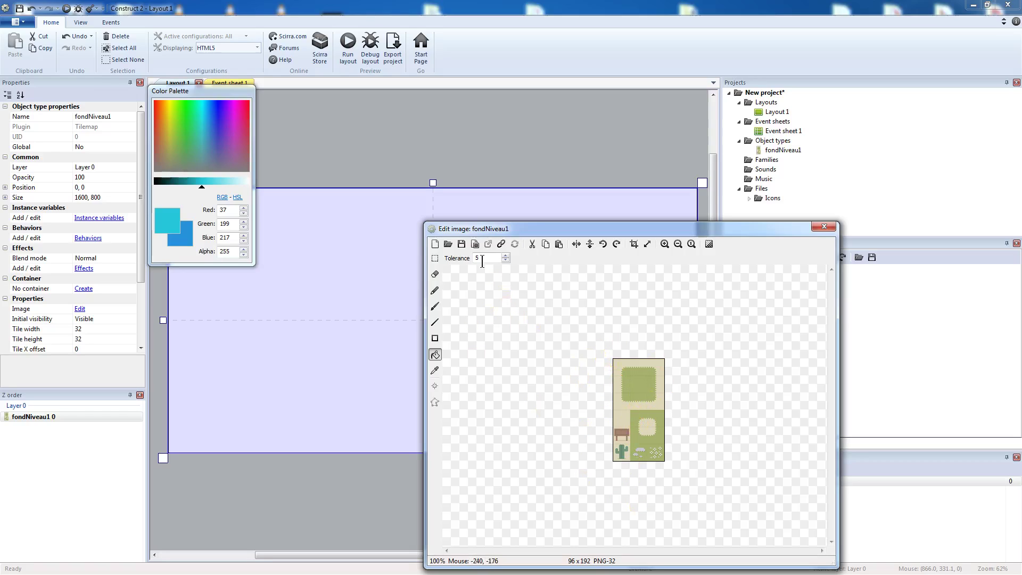
# - Load tilemap.png as the tileset image of fondNiveau1 and close the image editor
pyautogui.click(448, 243)
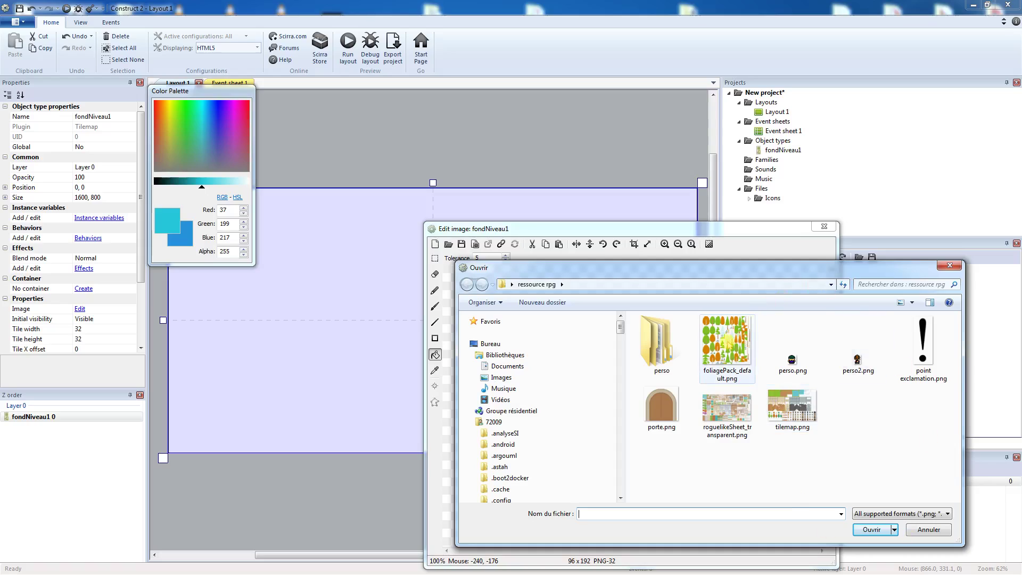
pyautogui.click(794, 409)
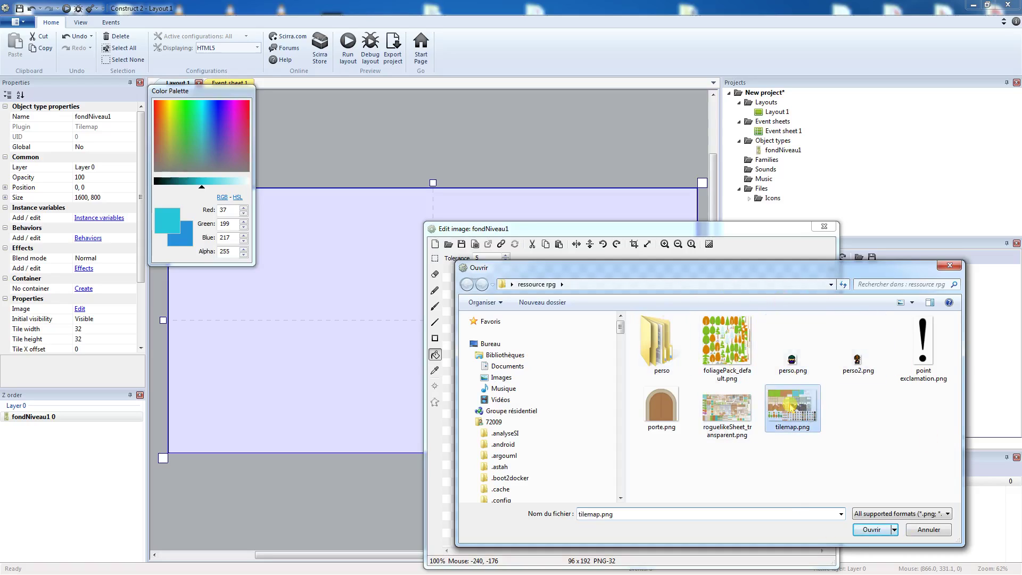
pyautogui.click(872, 529)
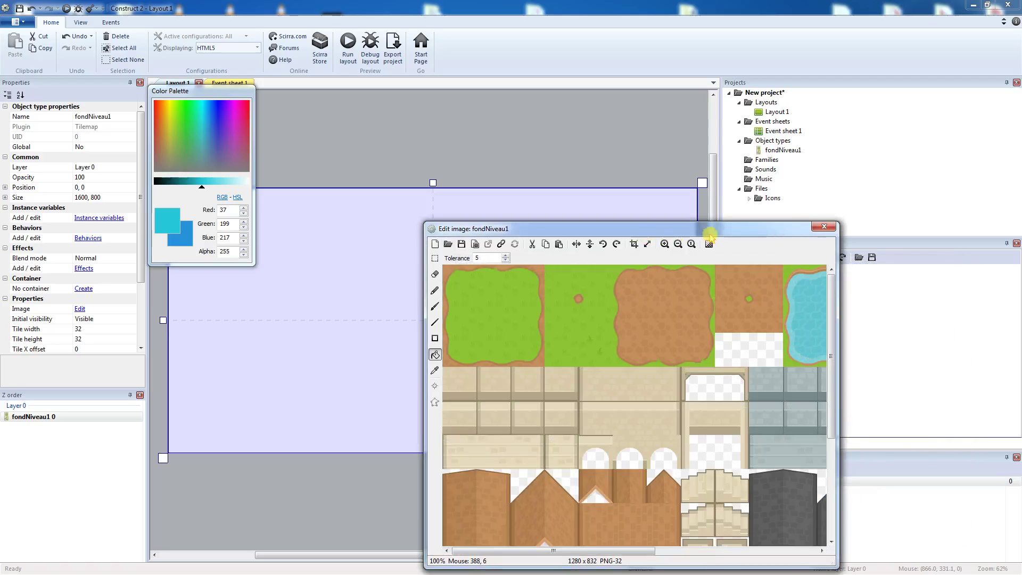
pyautogui.click(824, 228)
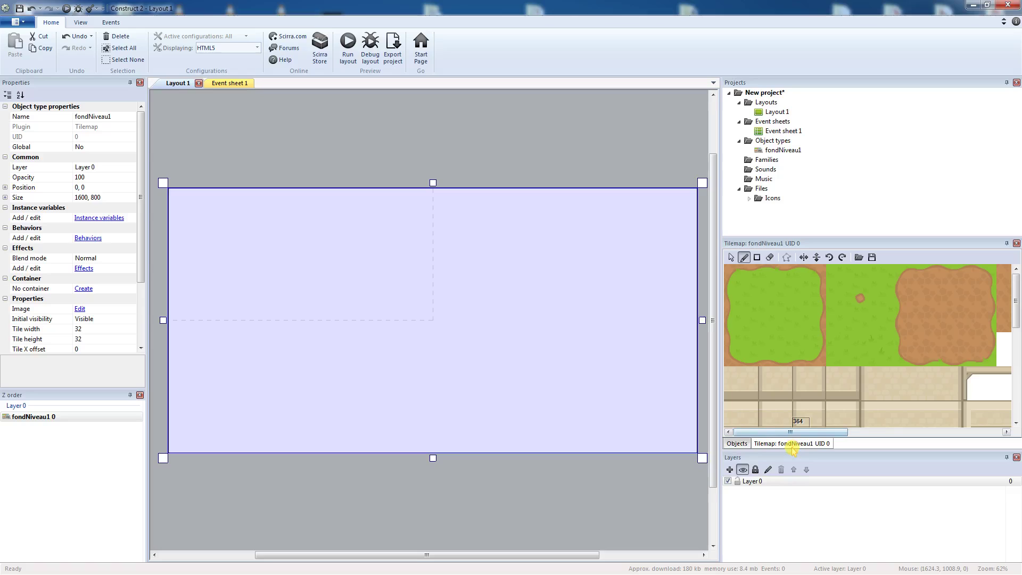
# - Check the image of fondNiveau1 from the project's object list and return to its tileset
pyautogui.click(739, 444)
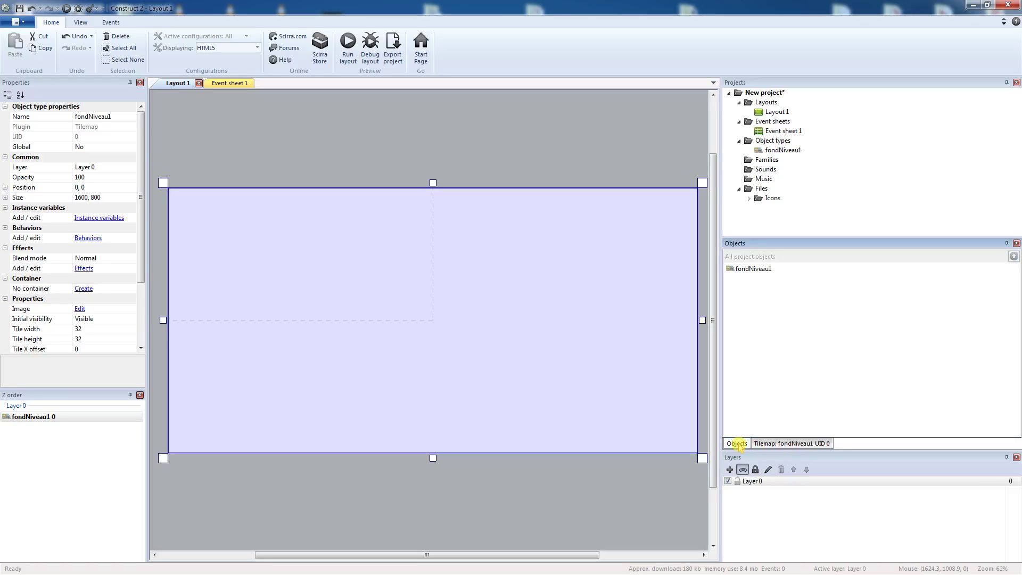
pyautogui.doubleClick(757, 269)
pyautogui.click(824, 226)
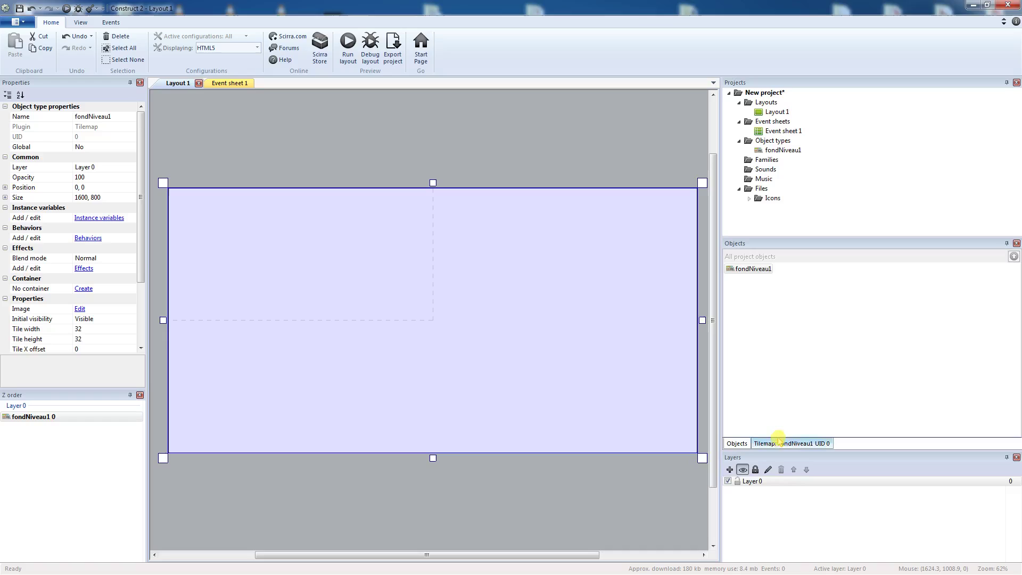
pyautogui.click(764, 443)
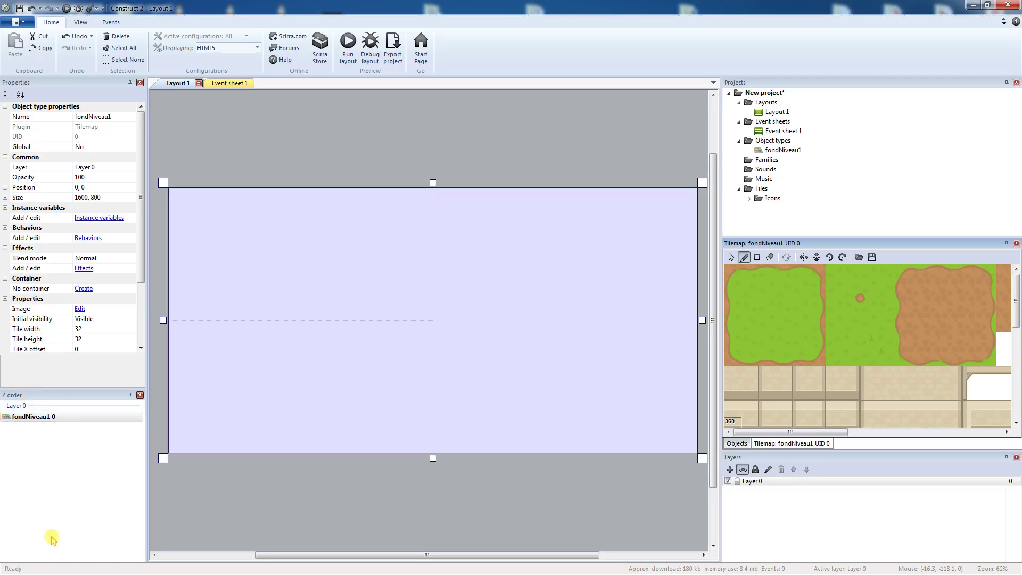
# - Enlarge the properties area so that more of the tilemap's tile settings fit on screen
pyautogui.click(77, 22)
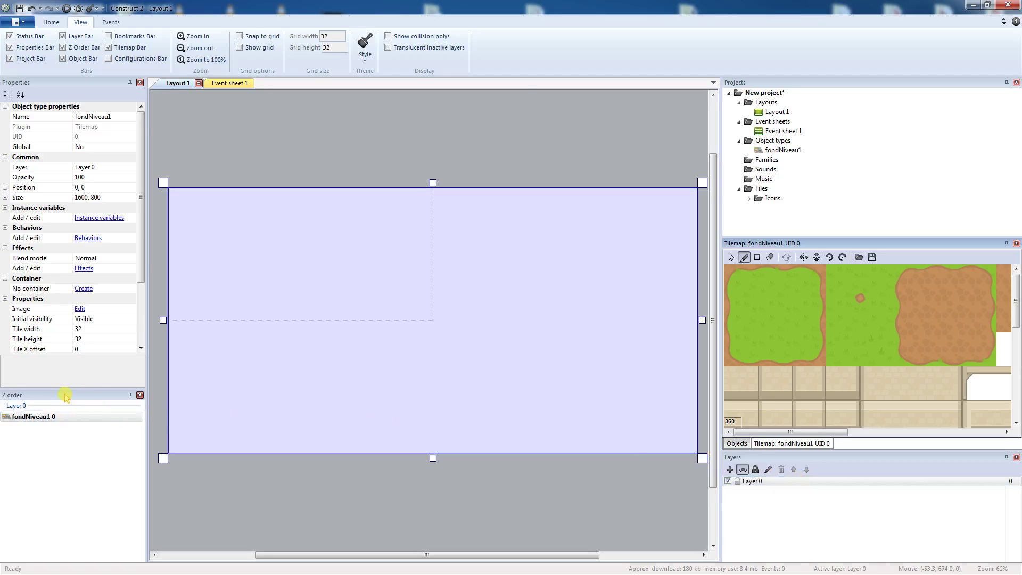
pyautogui.moveTo(67, 395); pyautogui.dragTo(73, 335)
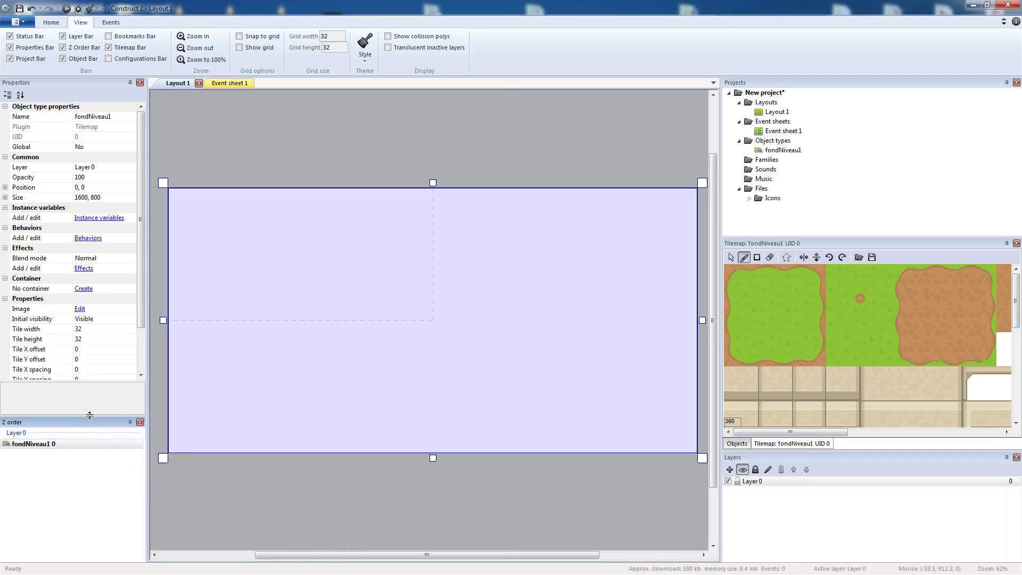
pyautogui.moveTo(90, 415); pyautogui.dragTo(88, 375)
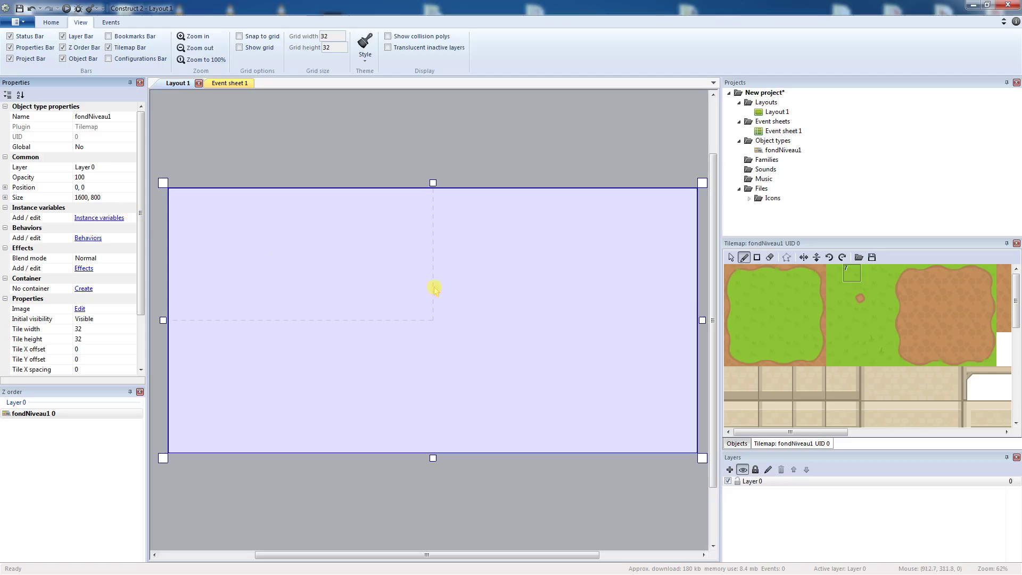
# - Try painting the corner tile of the green grass patch at several spots on the layout, and undo the painted tiles
pyautogui.click(732, 258)
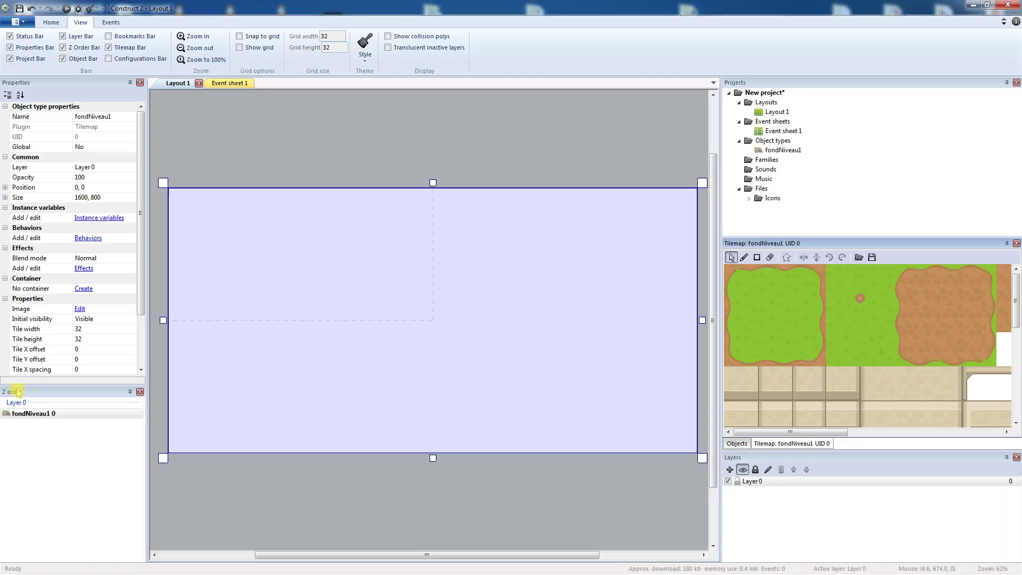
pyautogui.click(738, 275)
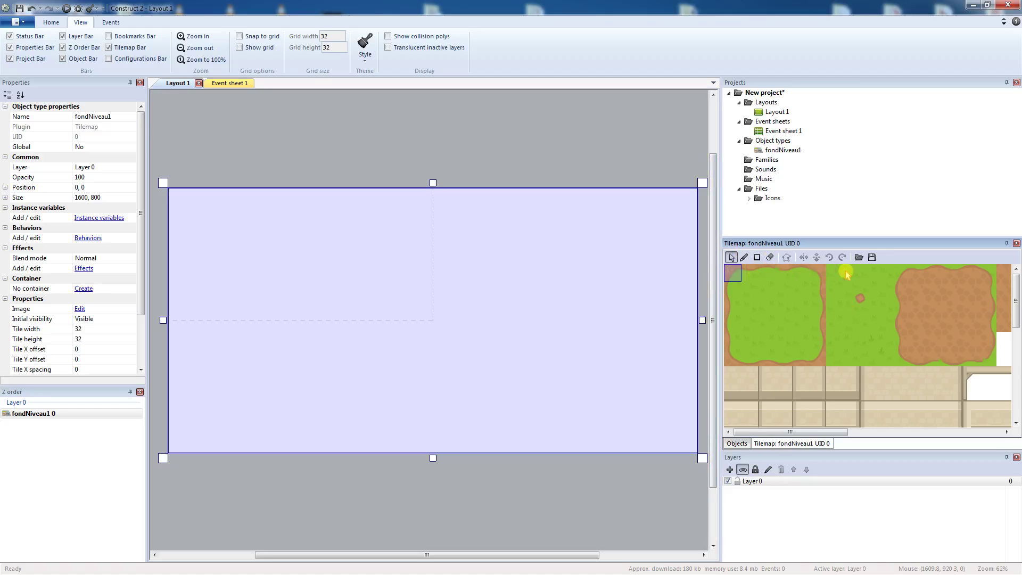
pyautogui.moveTo(1015, 281)
pyautogui.mouseDown()
pyautogui.moveTo(1013, 372)
pyautogui.moveTo(1014, 282)
pyautogui.mouseUp()
pyautogui.click(744, 259)
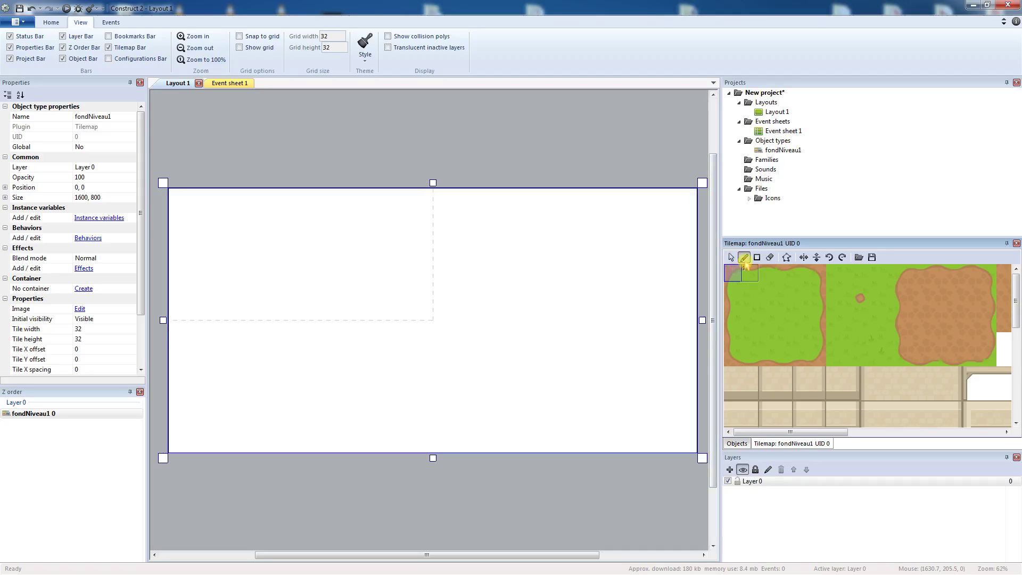
pyautogui.click(734, 274)
pyautogui.click(270, 246)
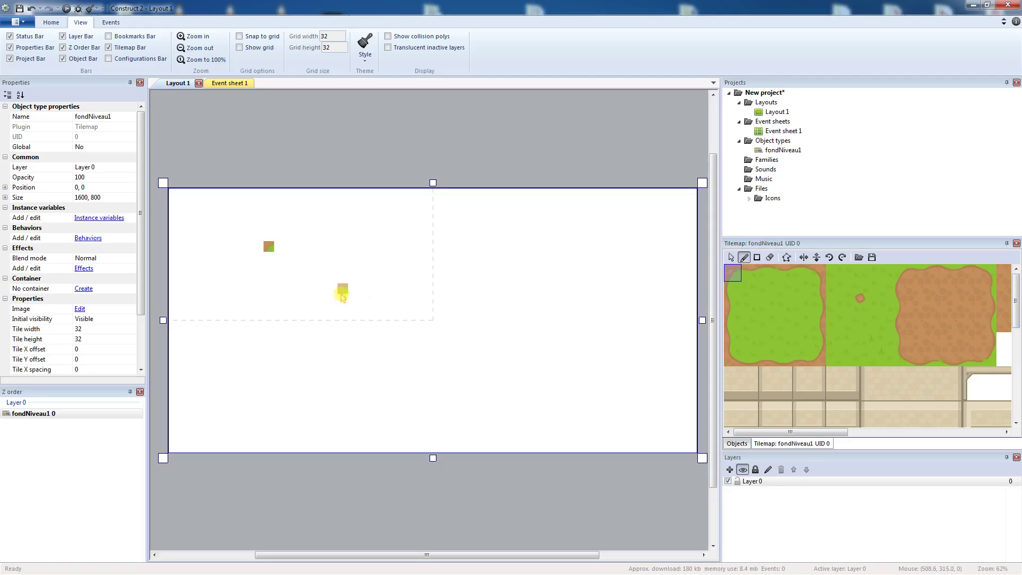
pyautogui.click(332, 278)
pyautogui.click(385, 256)
pyautogui.click(387, 321)
pyautogui.hotkey('ctrl', 'z')
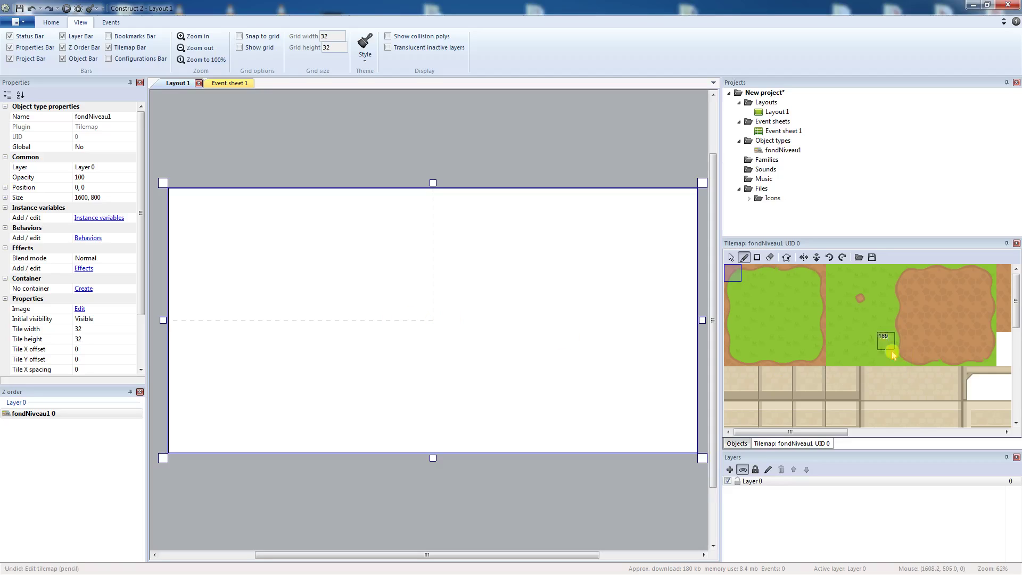
# - Paint the whole 3 by 3 grass patch with brown border at three separate places on the layout
pyautogui.moveTo(731, 272); pyautogui.dragTo(810, 354)
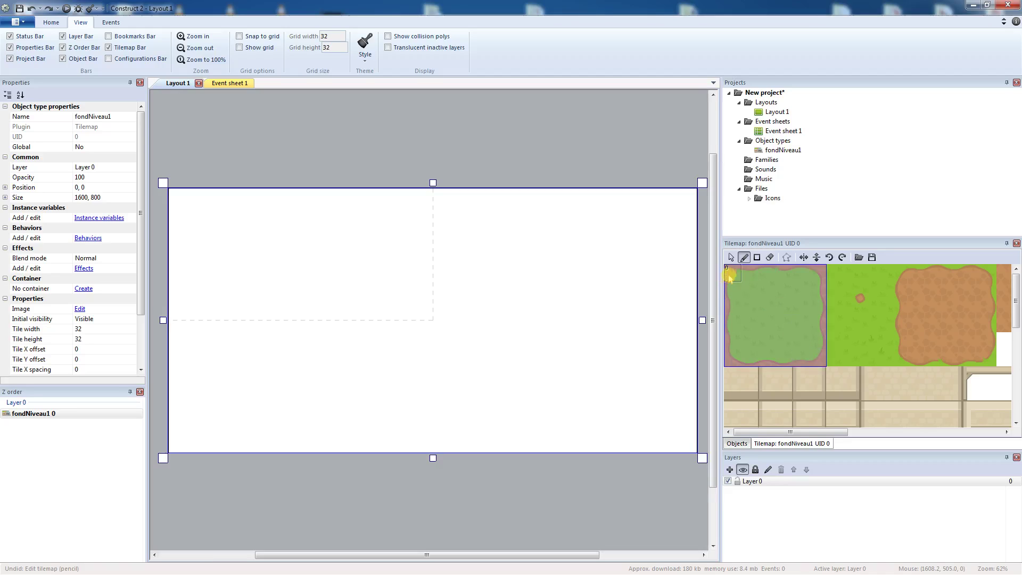
pyautogui.click(800, 341)
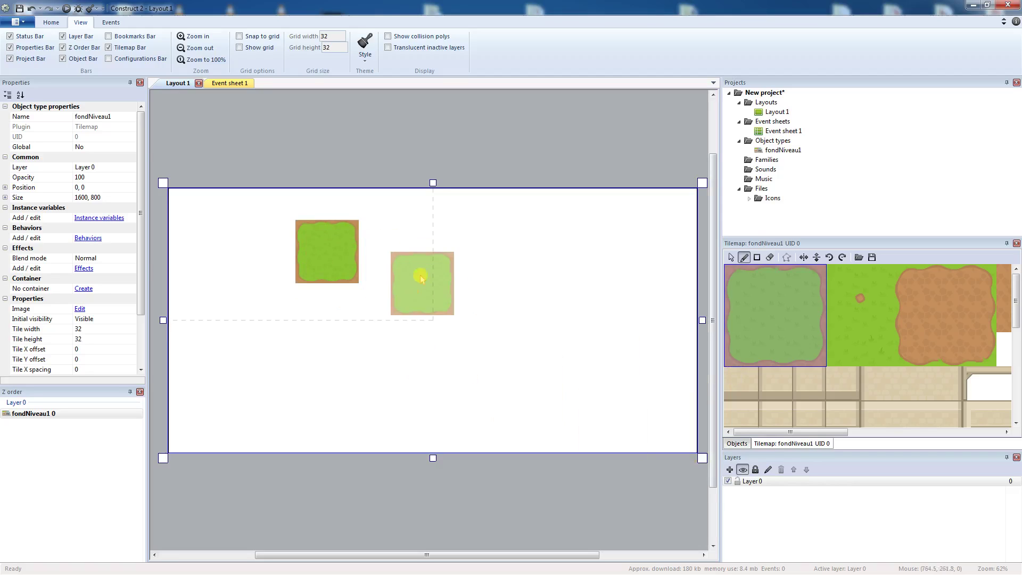
pyautogui.click(463, 251)
pyautogui.click(451, 398)
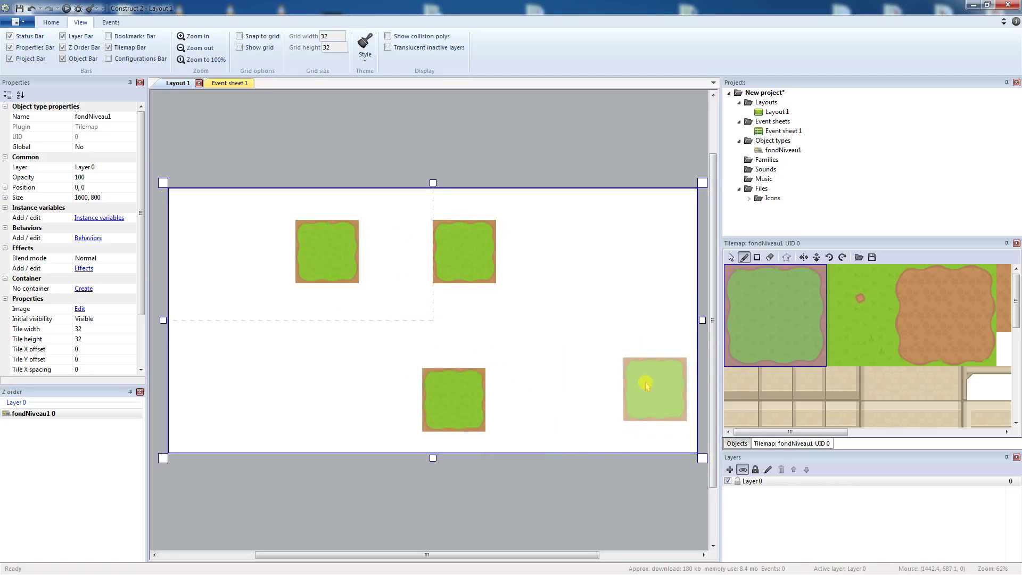
# - Undo the three grass patches painted on the layout, closing the save dialog without saving
pyautogui.hotkey('ctrl', 's')
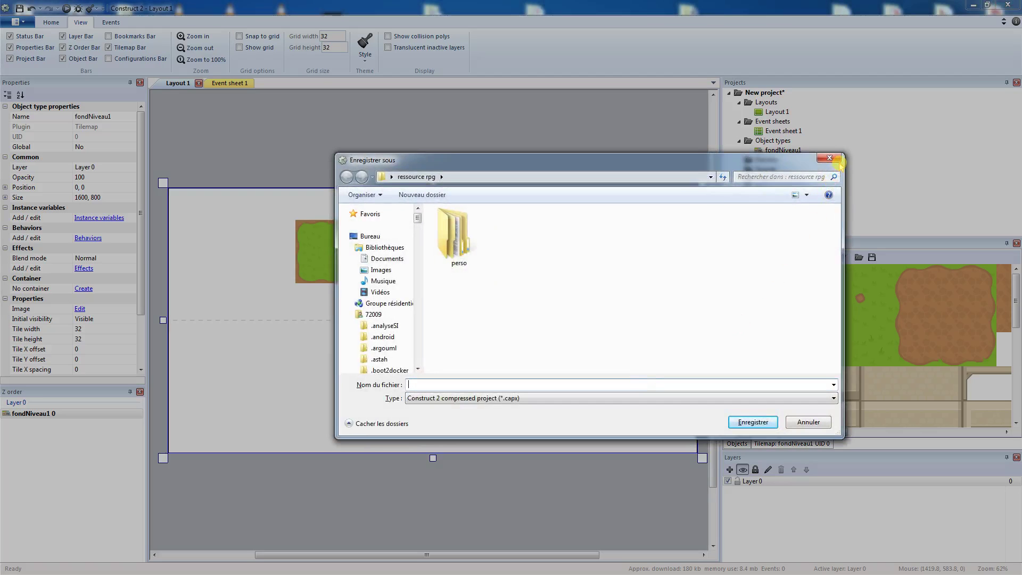
pyautogui.click(839, 161)
pyautogui.hotkey('ctrl', 'z')
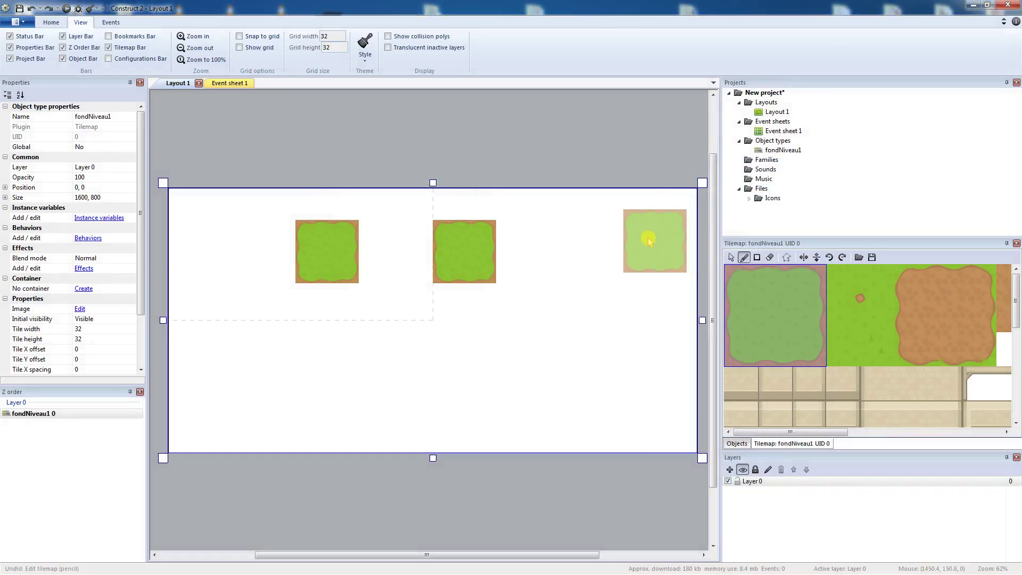
pyautogui.hotkey('ctrl', 'z')
pyautogui.hotkey('ctrl', 'z')
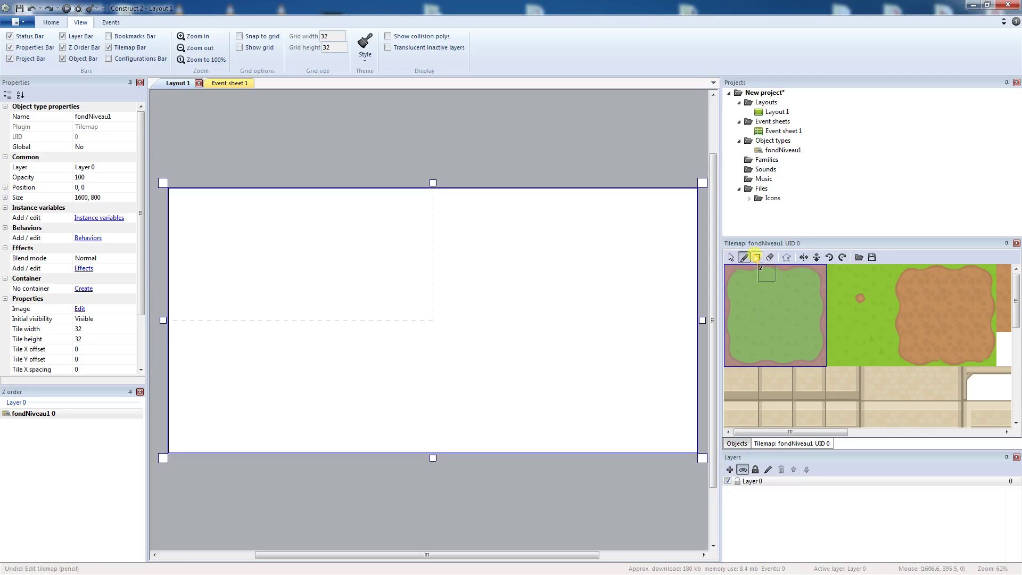
# - Fill the entire layout with the brown-bordered grass patch using the Rectangle tool, so the border follows the layout's edges
pyautogui.click(757, 257)
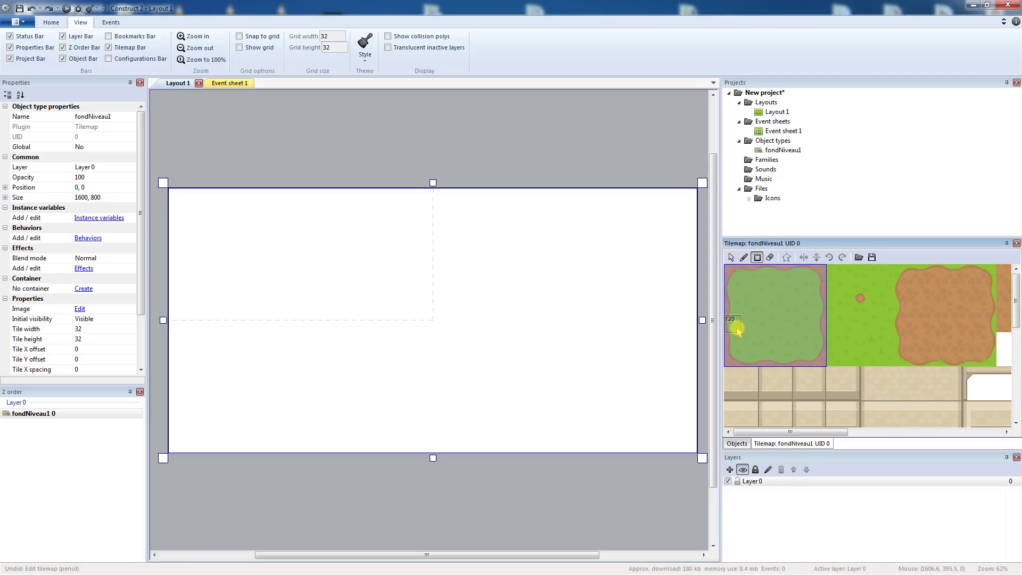
pyautogui.click(733, 273)
pyautogui.moveTo(740, 295); pyautogui.dragTo(819, 360)
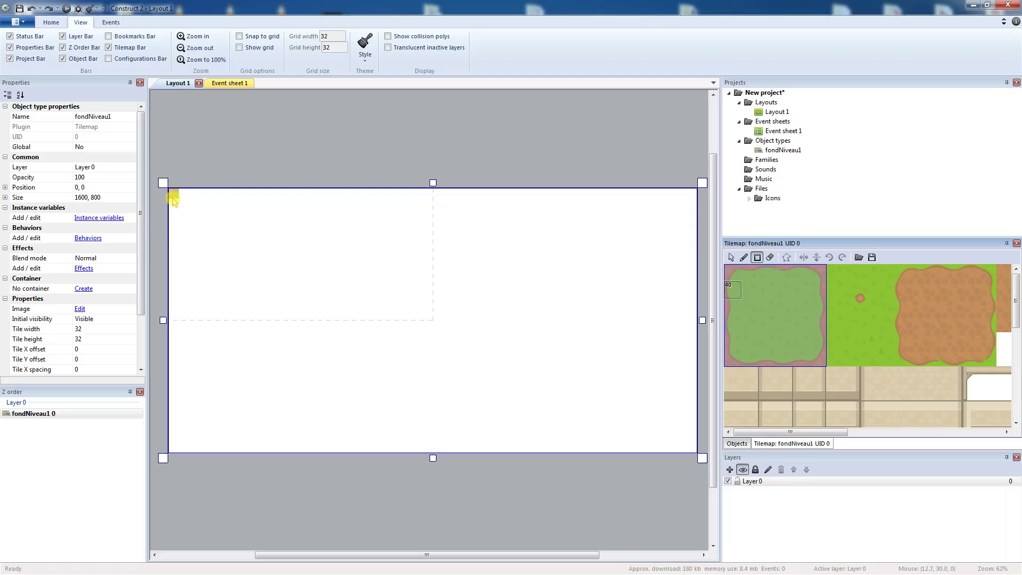
pyautogui.moveTo(176, 197); pyautogui.dragTo(692, 448)
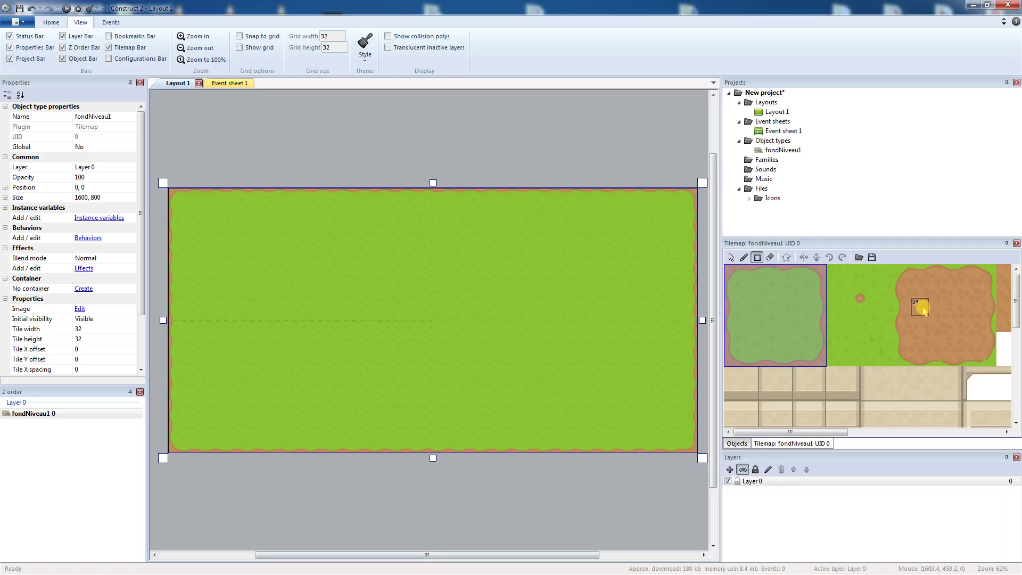
# - Draw a small rectangular pond just below the layout's centre using the 3 by 3 water patch with grass border
pyautogui.scroll(-5, 1016, 301)
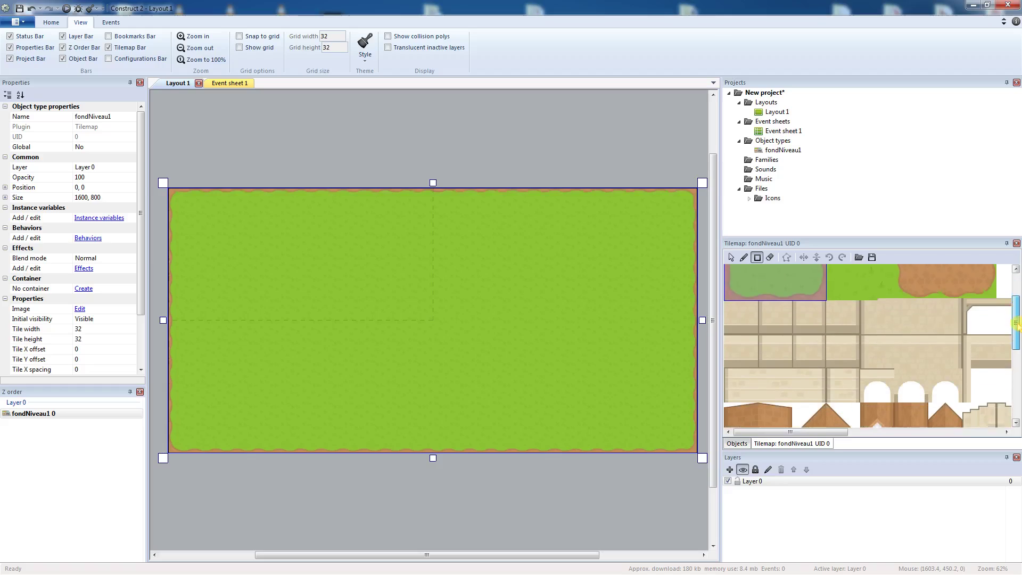
pyautogui.scroll(5, 959, 346)
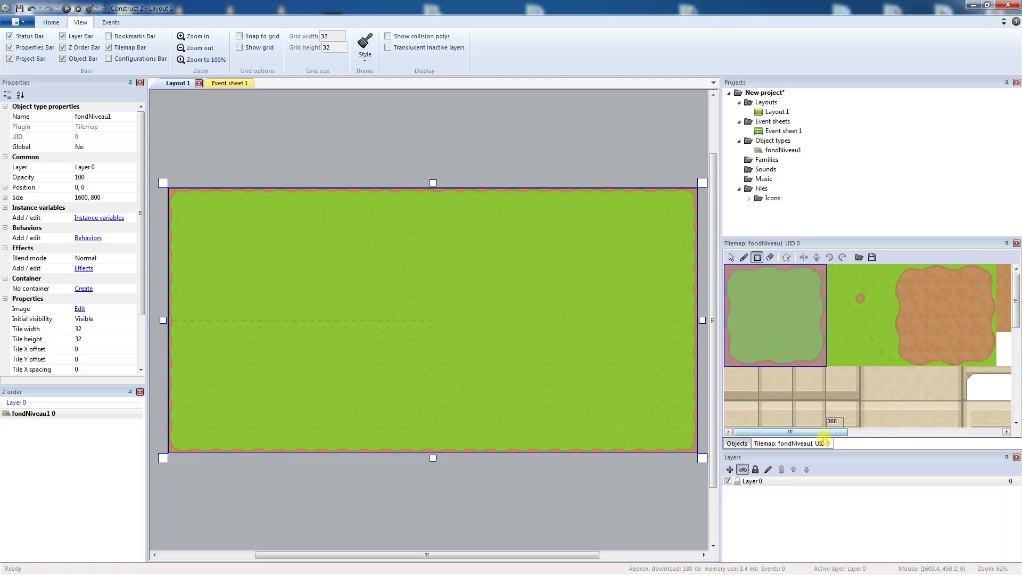
pyautogui.moveTo(821, 432); pyautogui.dragTo(929, 432)
pyautogui.moveTo(805, 280); pyautogui.dragTo(879, 357)
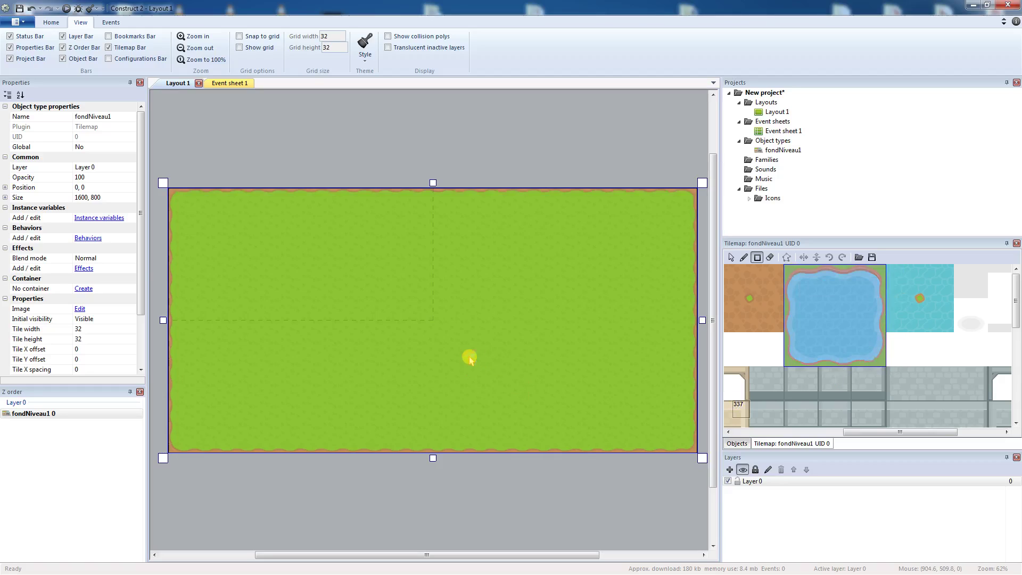
pyautogui.moveTo(439, 369); pyautogui.dragTo(495, 389)
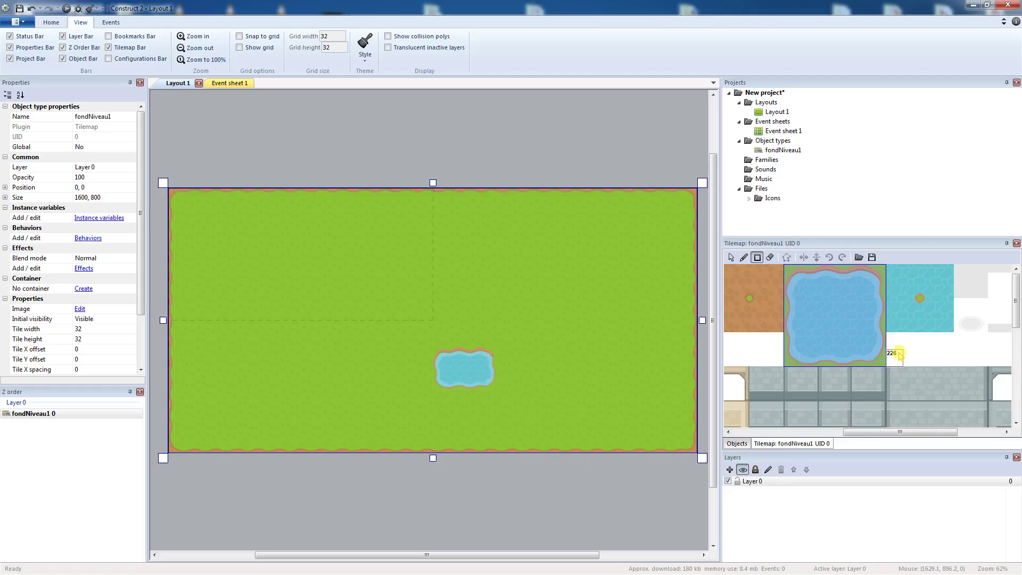
# - Draw a rectangle of brown earth to the right of the pond using the 3 by 3 dirt patch with grass border
pyautogui.moveTo(917, 438); pyautogui.dragTo(838, 437)
pyautogui.moveTo(819, 269); pyautogui.dragTo(914, 362)
pyautogui.moveTo(565, 315); pyautogui.dragTo(664, 376)
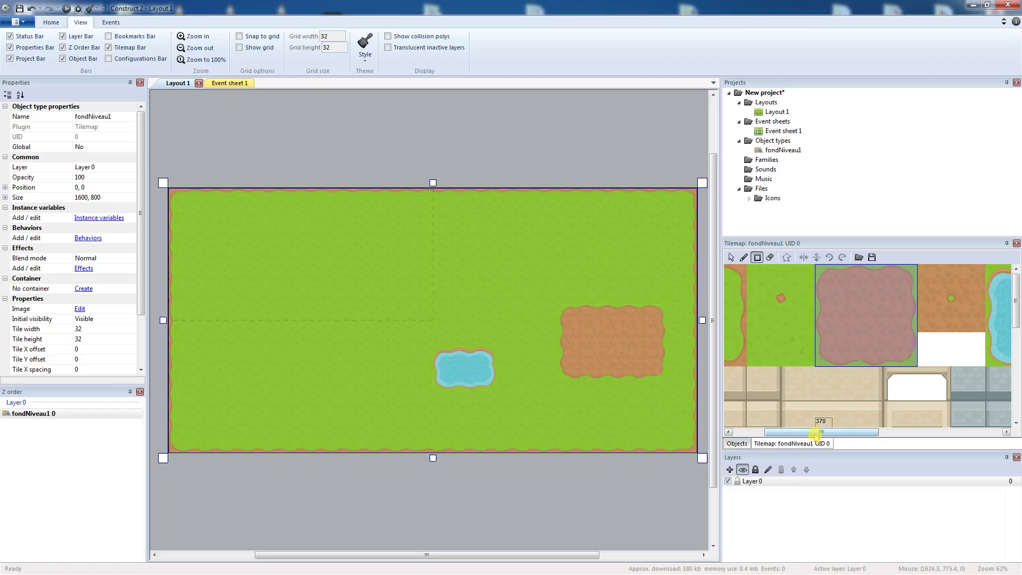
pyautogui.moveTo(815, 434); pyautogui.dragTo(784, 432)
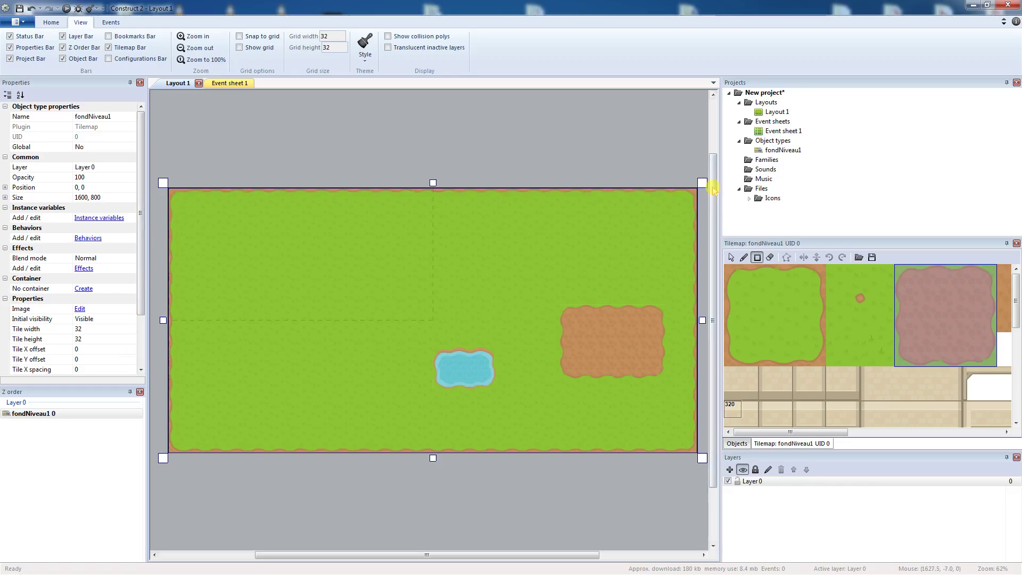
pyautogui.click(821, 276)
pyautogui.moveTo(788, 272); pyautogui.dragTo(797, 293)
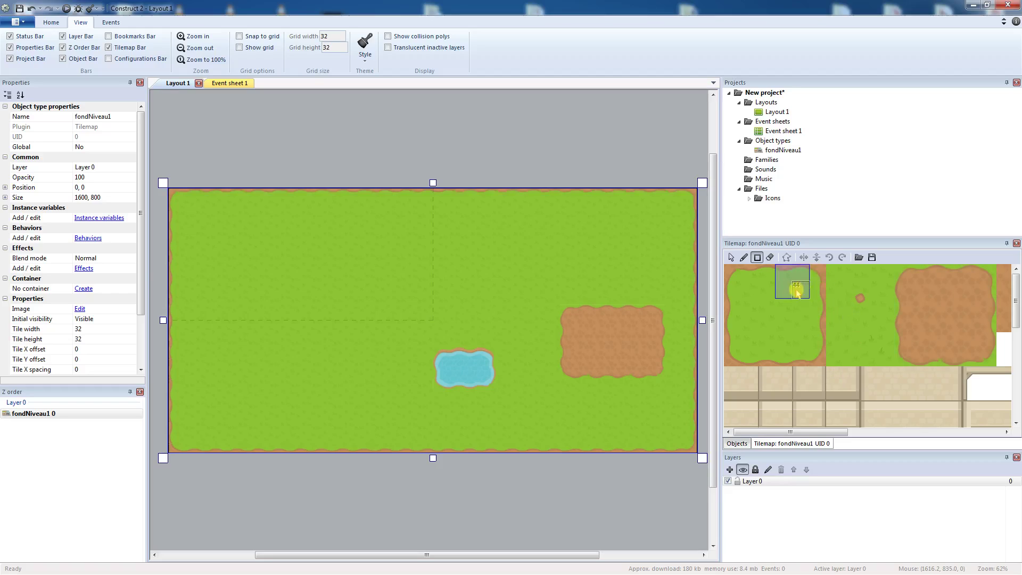
pyautogui.click(744, 257)
pyautogui.click(814, 274)
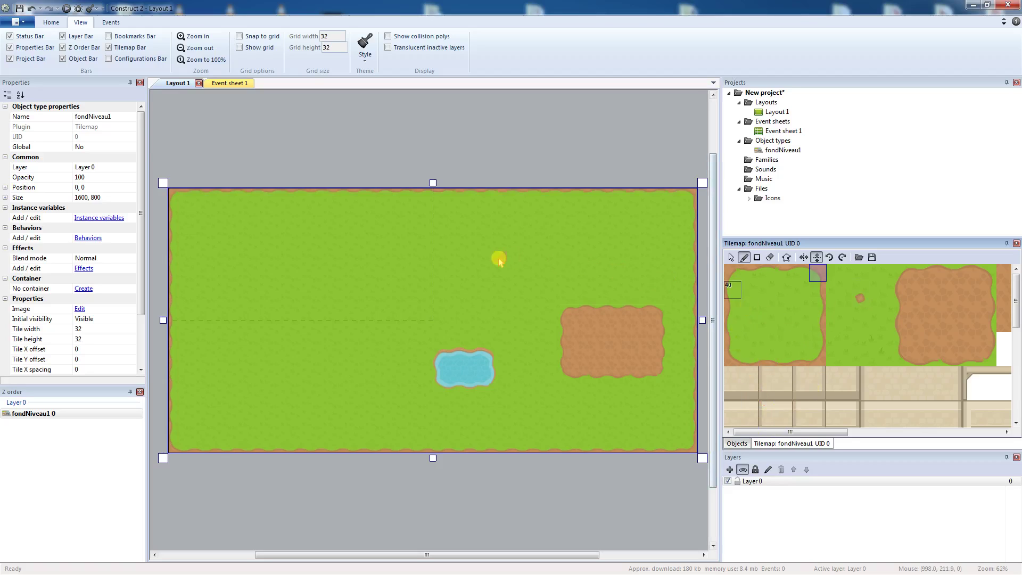
pyautogui.click(816, 257)
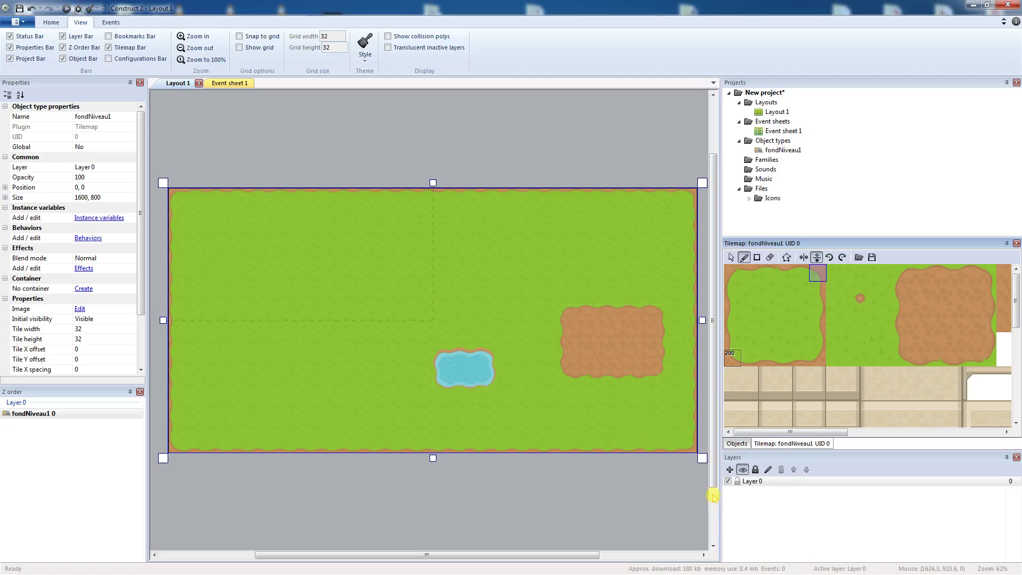
pyautogui.click(731, 258)
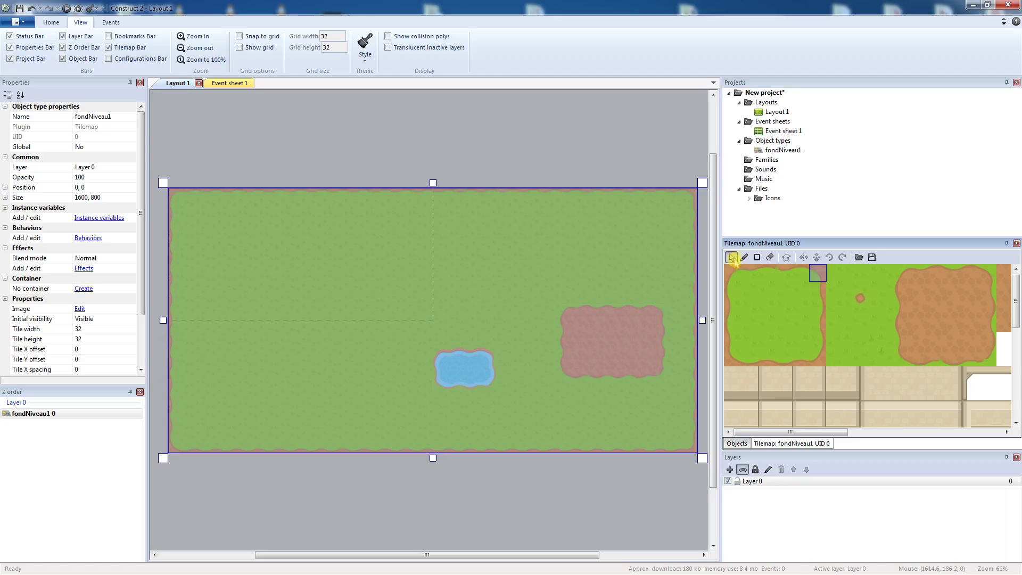
pyautogui.click(744, 258)
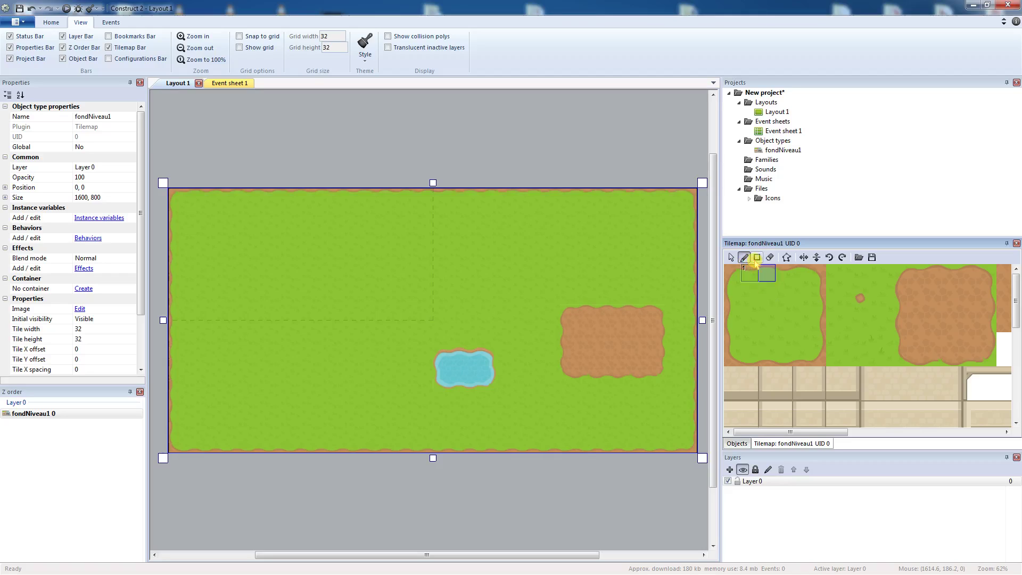
# - Try clearing two single tiles from the grass above the pond with the Rectangle tool, and restore the grass there
pyautogui.click(758, 258)
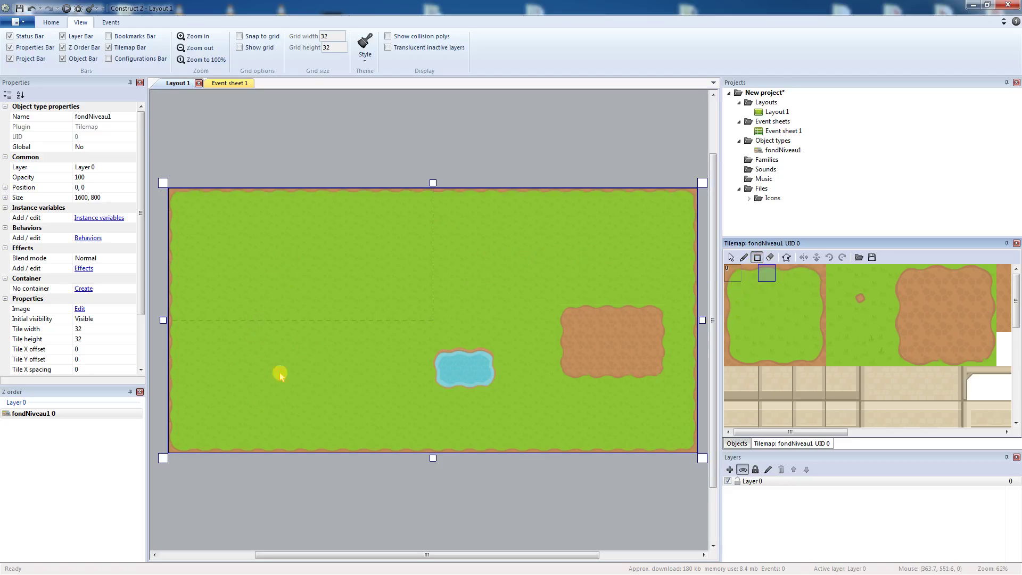
pyautogui.click(379, 245)
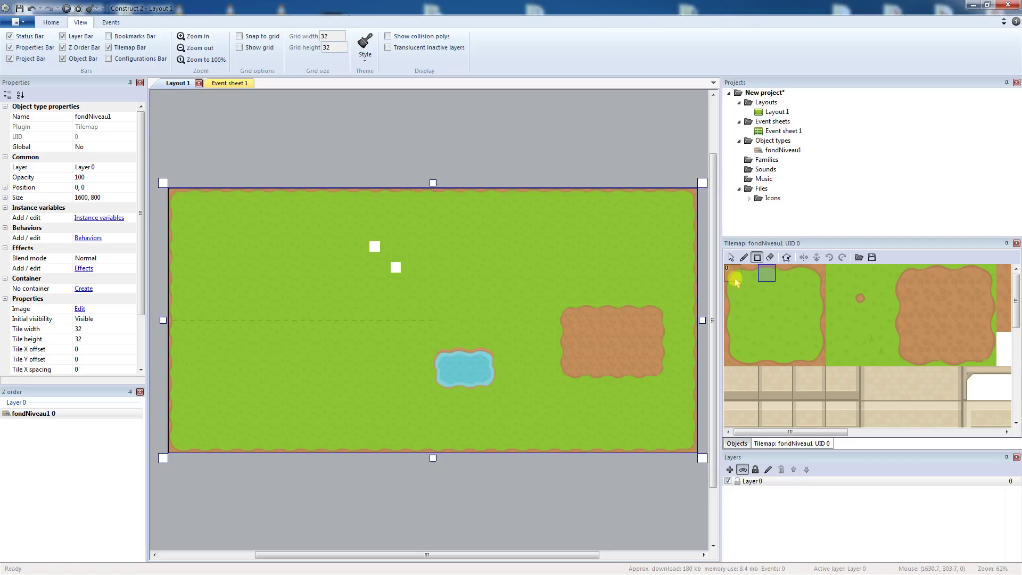
pyautogui.click(752, 290)
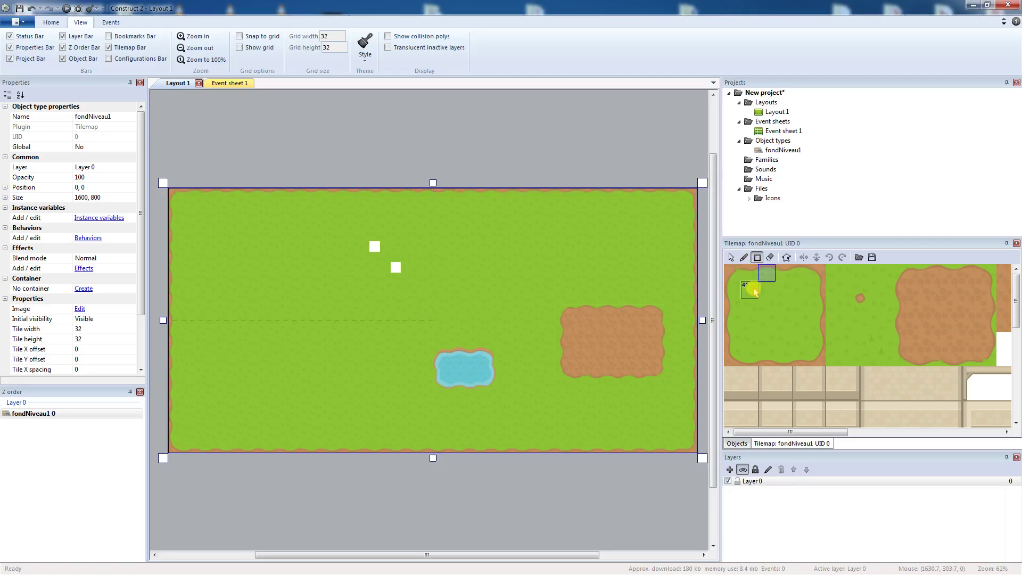
pyautogui.moveTo(748, 302); pyautogui.dragTo(781, 314)
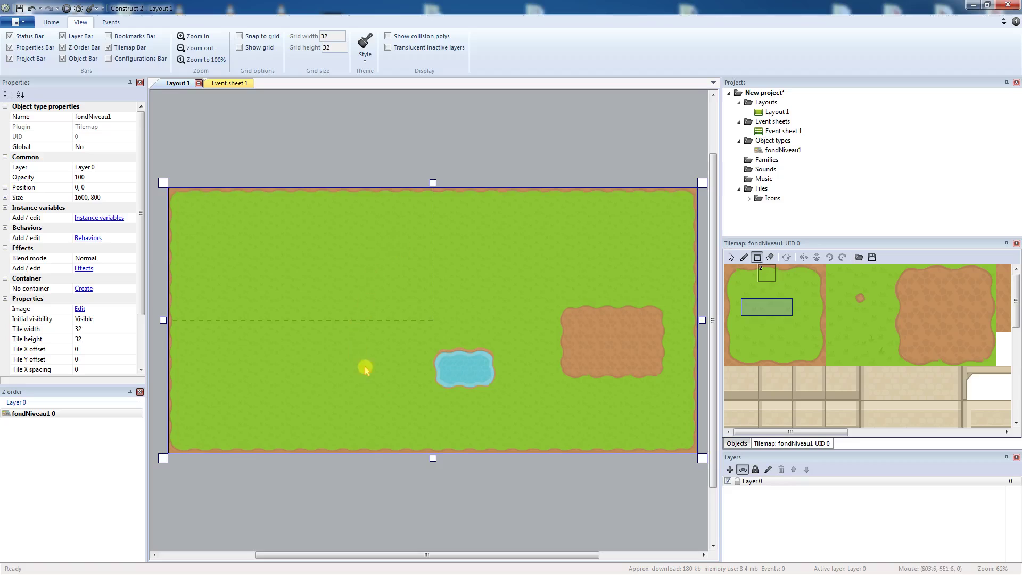
# - Check the commands available for the tilemap object in selection mode, and deselect the tilemap
pyautogui.click(732, 258)
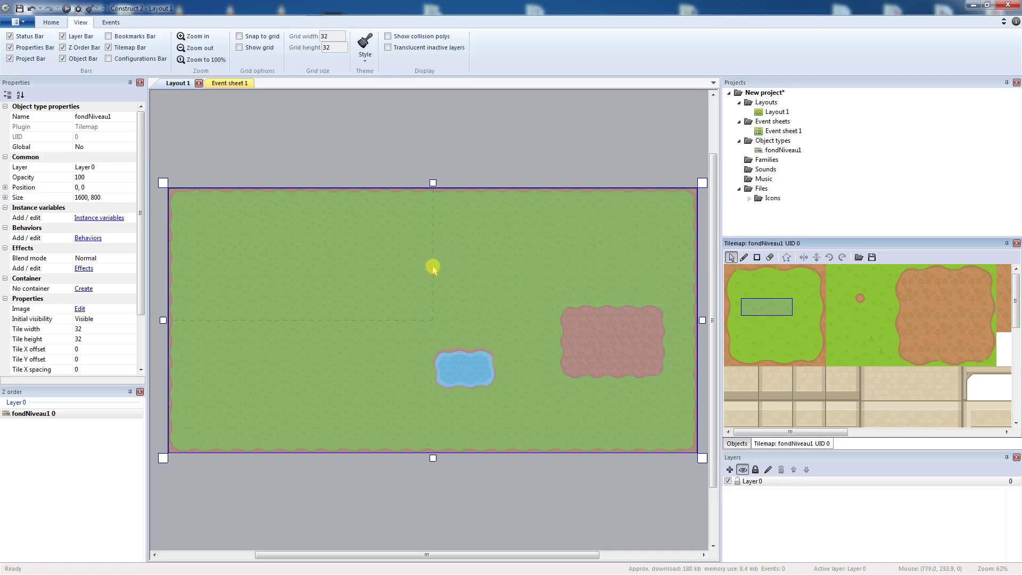
pyautogui.rightClick(383, 262)
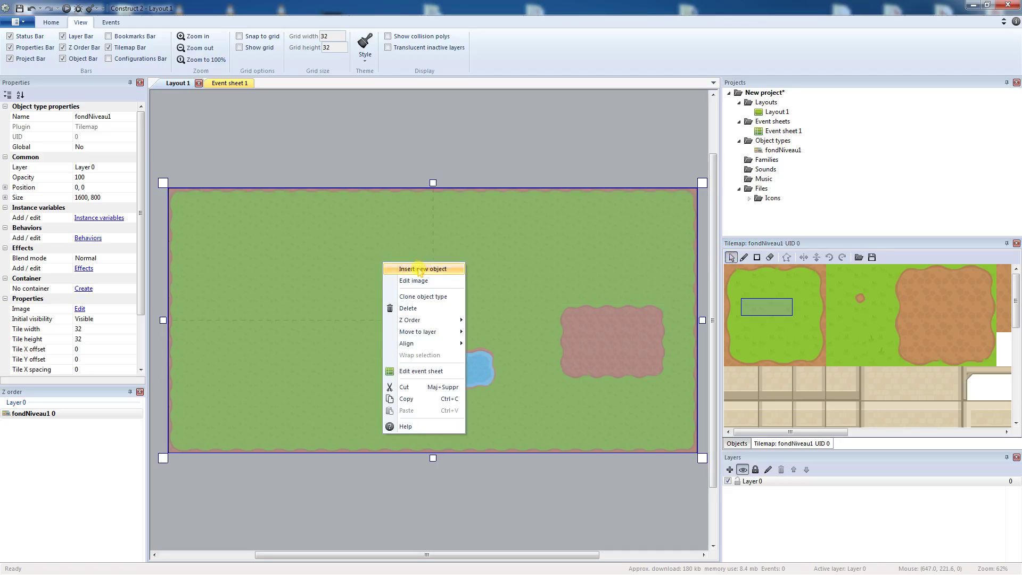
pyautogui.click(481, 149)
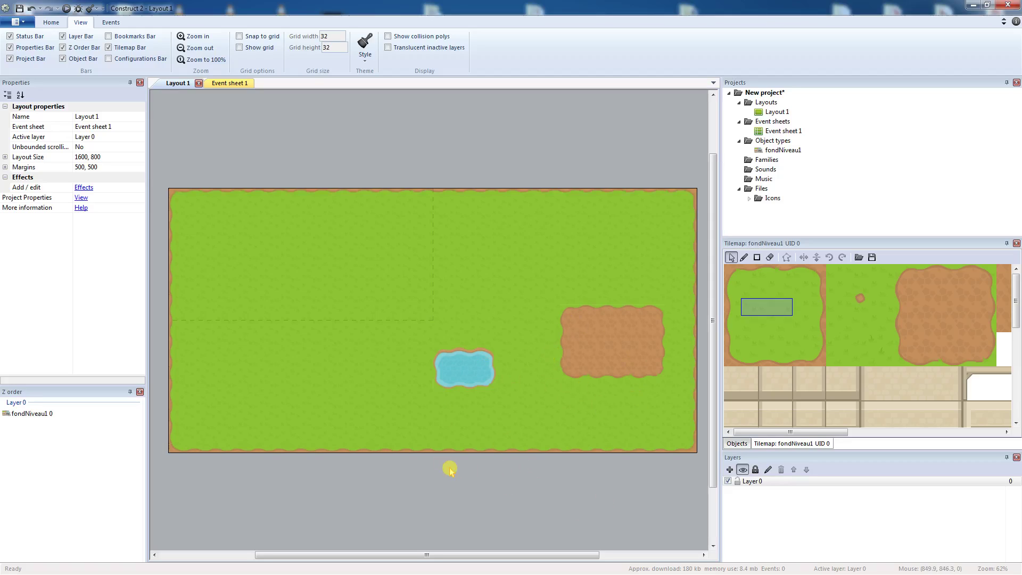
# - Erase a large area of grass in the upper left part of the layout using a 4 by 3 tile eraser
pyautogui.click(770, 259)
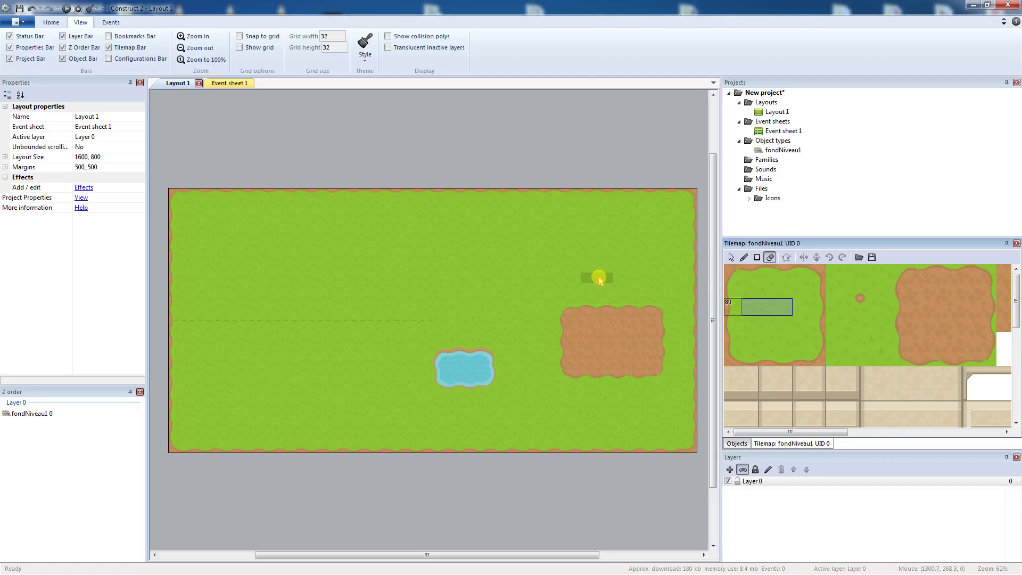
pyautogui.click(732, 291)
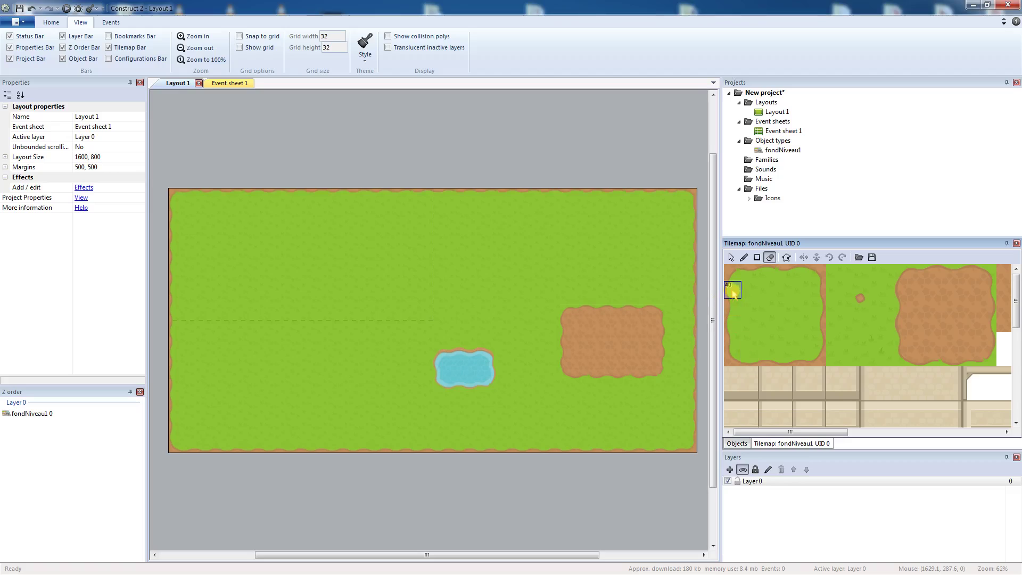
pyautogui.moveTo(732, 272)
pyautogui.mouseDown()
pyautogui.moveTo(853, 382)
pyautogui.moveTo(852, 362)
pyautogui.mouseUp()
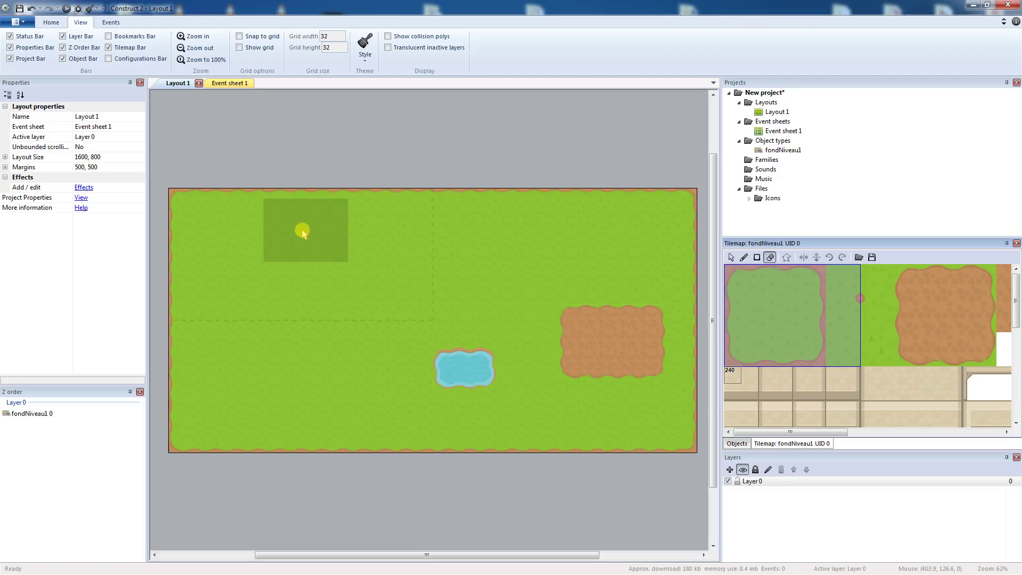
pyautogui.click(248, 240)
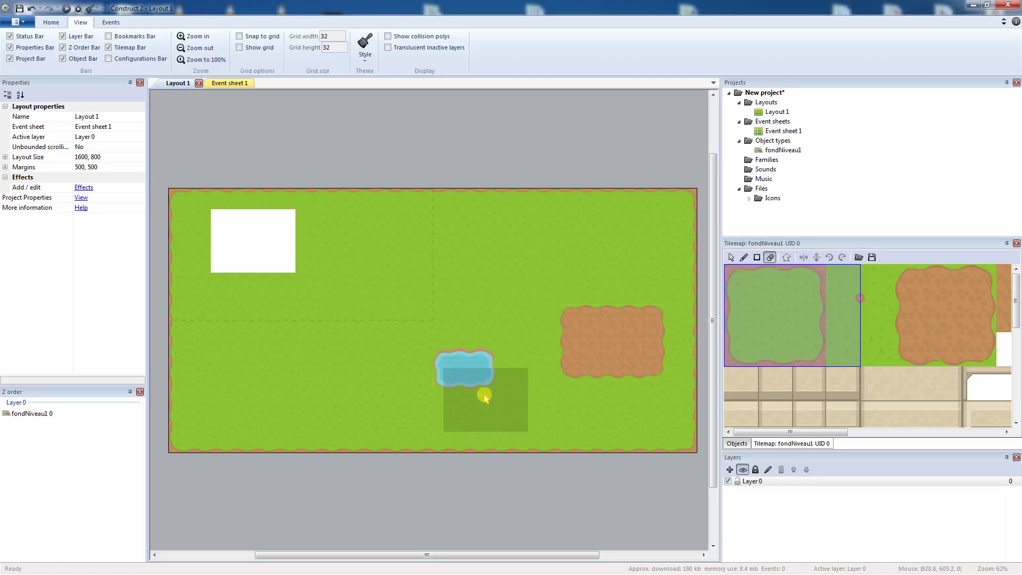
pyautogui.moveTo(321, 247)
pyautogui.mouseDown()
pyautogui.moveTo(390, 271)
pyautogui.moveTo(263, 263)
pyautogui.moveTo(270, 297)
pyautogui.moveTo(327, 291)
pyautogui.mouseUp()
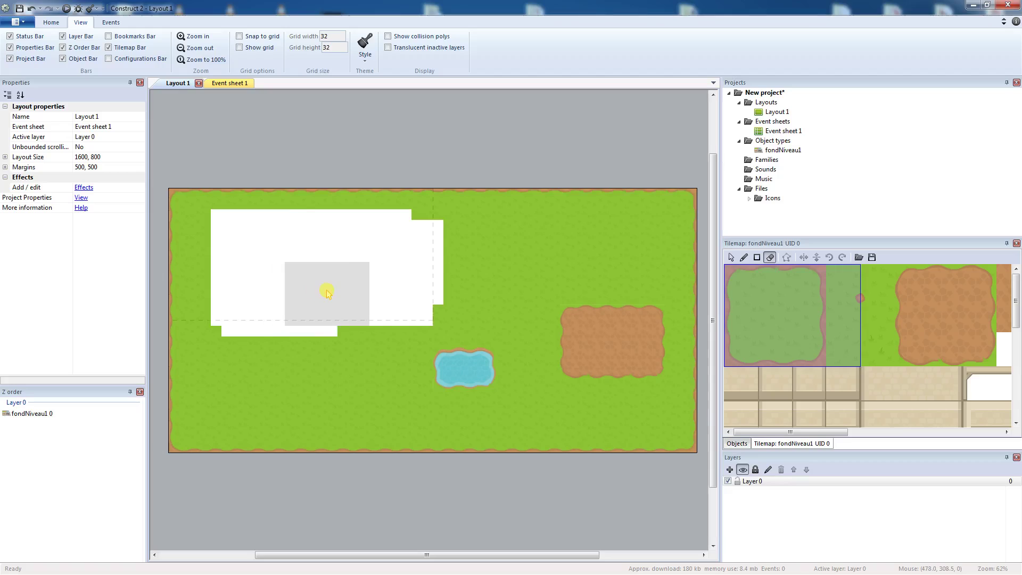
# - Refill the erased area in the upper left part of the layout with plain grass tiles using the Rectangle tool
pyautogui.click(757, 257)
pyautogui.moveTo(764, 303); pyautogui.dragTo(789, 327)
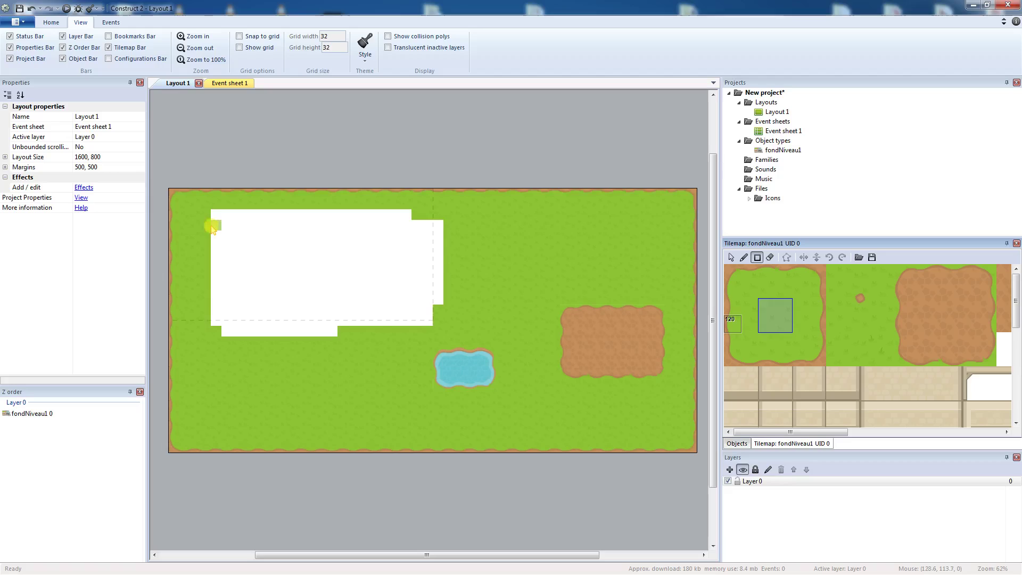
pyautogui.moveTo(212, 216); pyautogui.dragTo(431, 306)
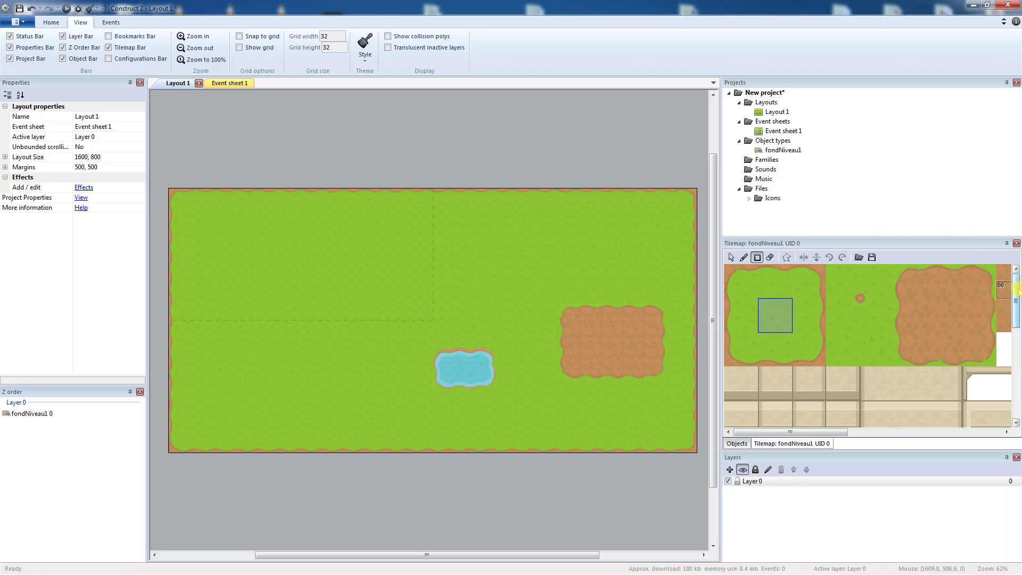
# - Draw a square house wall of light beige tiles on the grass in the lower left part of the layout
pyautogui.moveTo(1017, 290); pyautogui.dragTo(1016, 320)
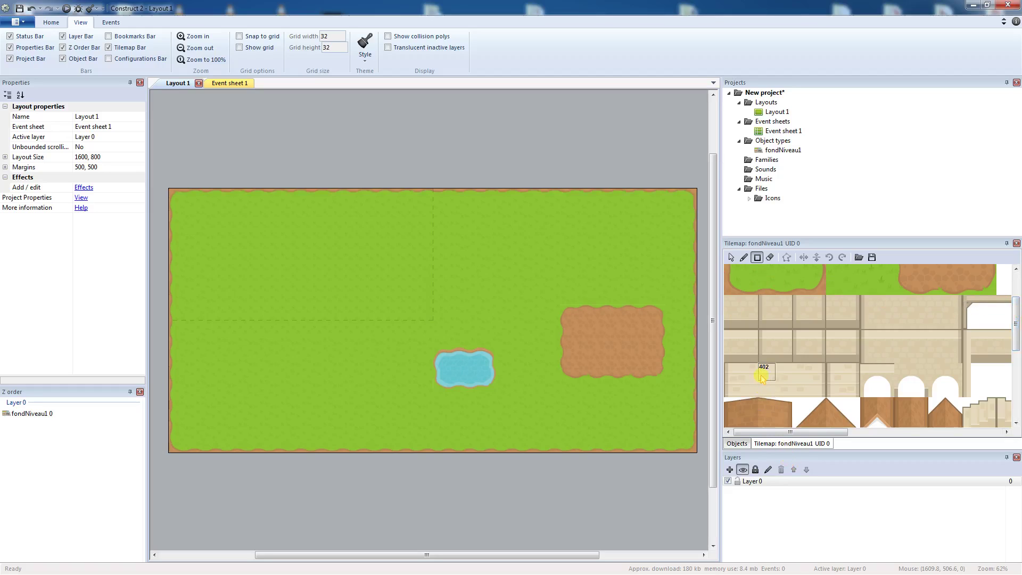
pyautogui.moveTo(763, 377); pyautogui.dragTo(784, 384)
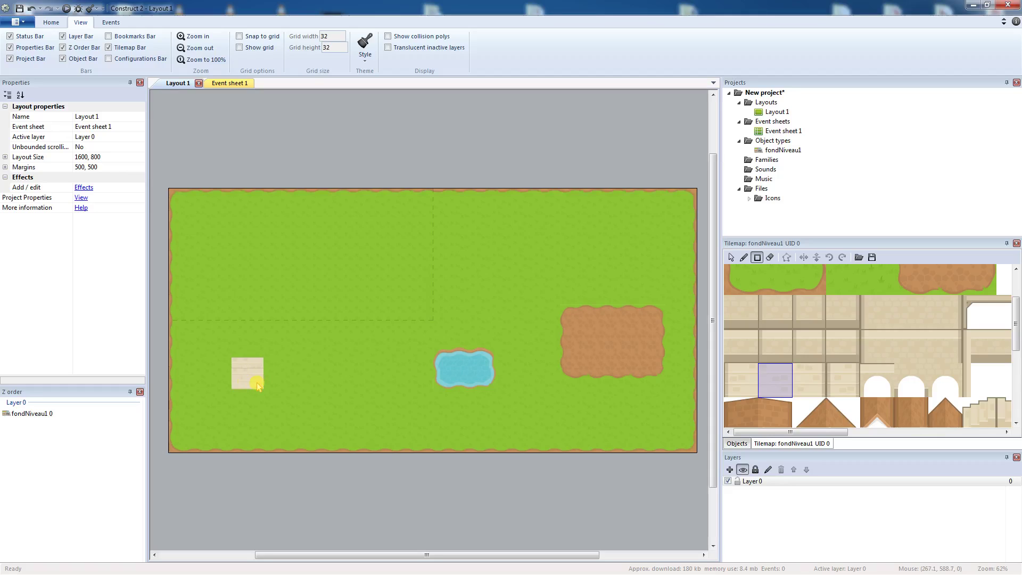
pyautogui.moveTo(268, 390); pyautogui.dragTo(270, 395)
# - Draw the 4 by 6 tile brown gabled roof over the upper part of the beige house wall using the Rectangle tool
pyautogui.moveTo(1016, 315); pyautogui.dragTo(1017, 338)
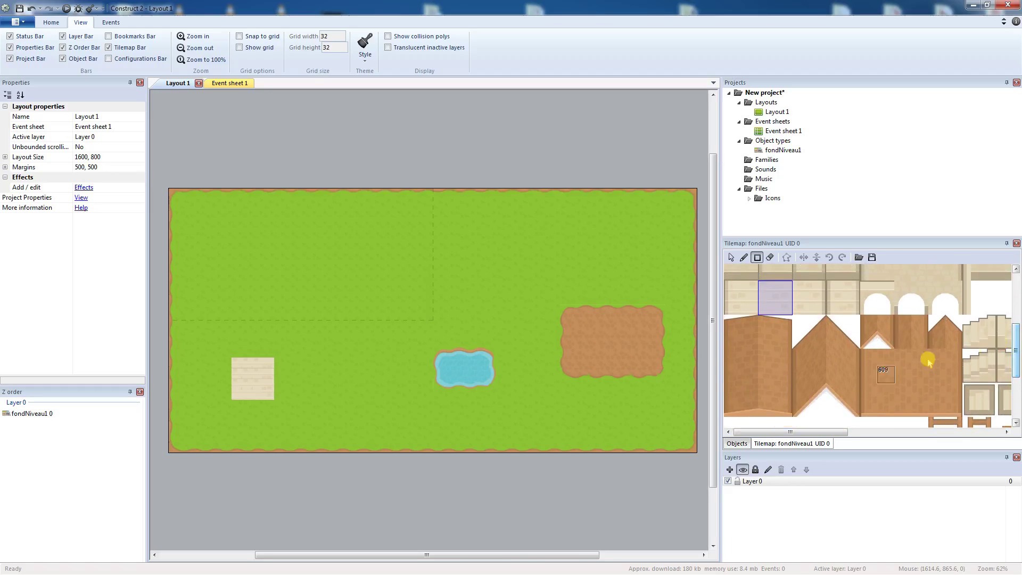
pyautogui.moveTo(799, 373); pyautogui.dragTo(852, 405)
pyautogui.moveTo(801, 322); pyautogui.dragTo(848, 413)
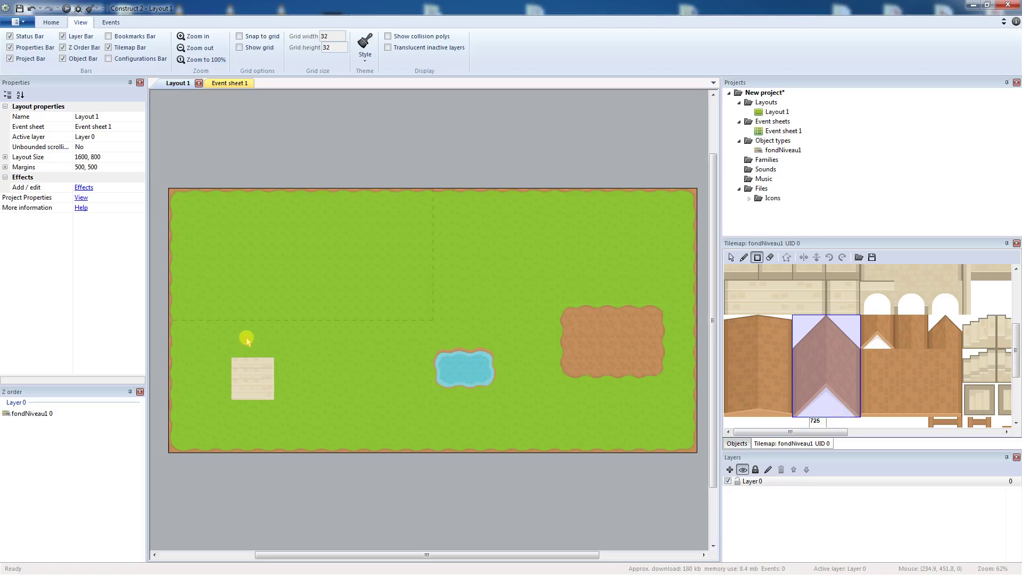
pyautogui.moveTo(235, 330)
pyautogui.mouseDown()
pyautogui.moveTo(270, 382)
pyautogui.moveTo(272, 334)
pyautogui.mouseUp()
pyautogui.hotkey('ctrl', 'z')
pyautogui.moveTo(235, 318); pyautogui.dragTo(271, 374)
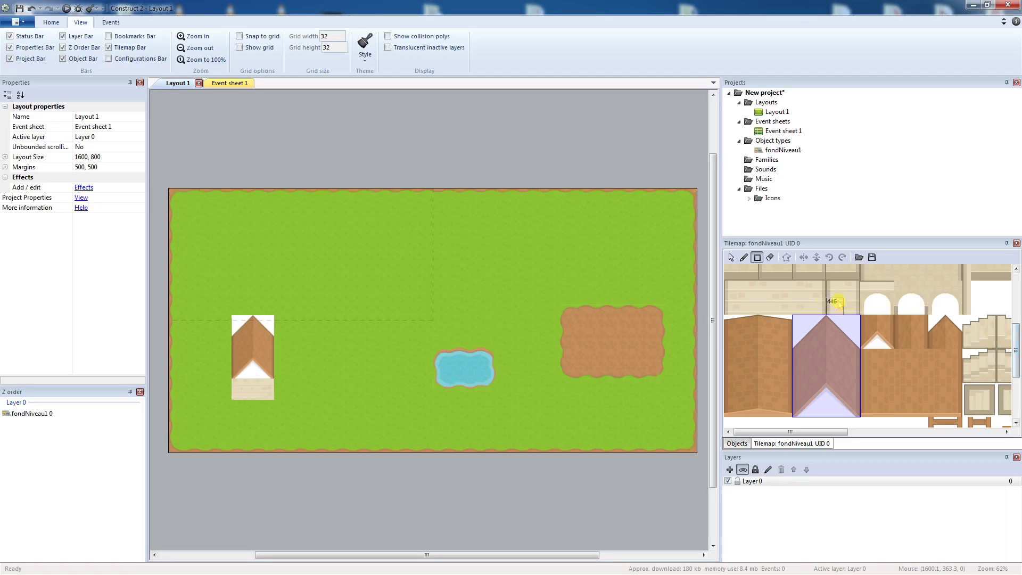
# - Examine the transparent areas around the brown gabled roof in the fondNiveau1 tileset image
pyautogui.doubleClick(826, 393)
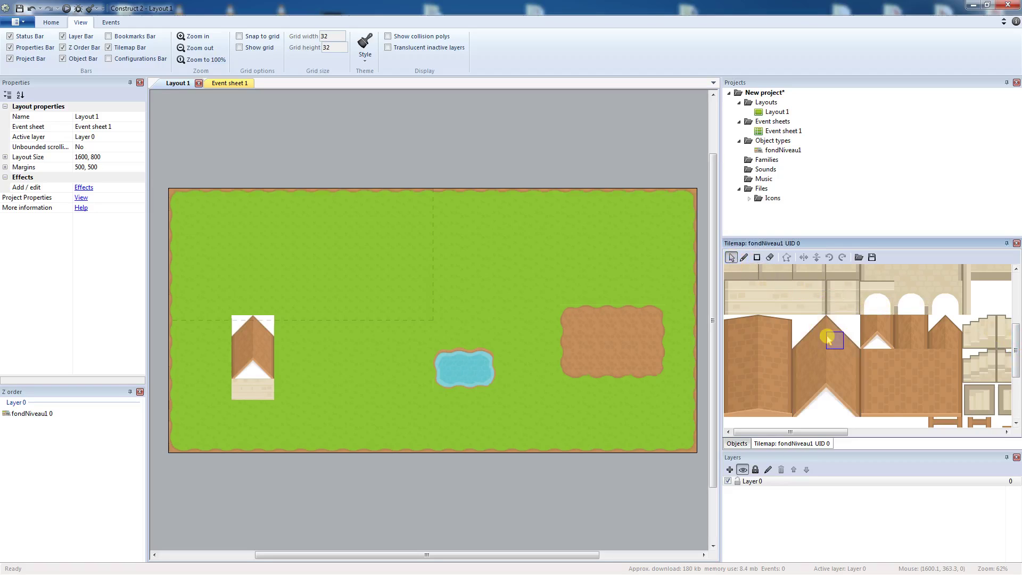
pyautogui.click(824, 228)
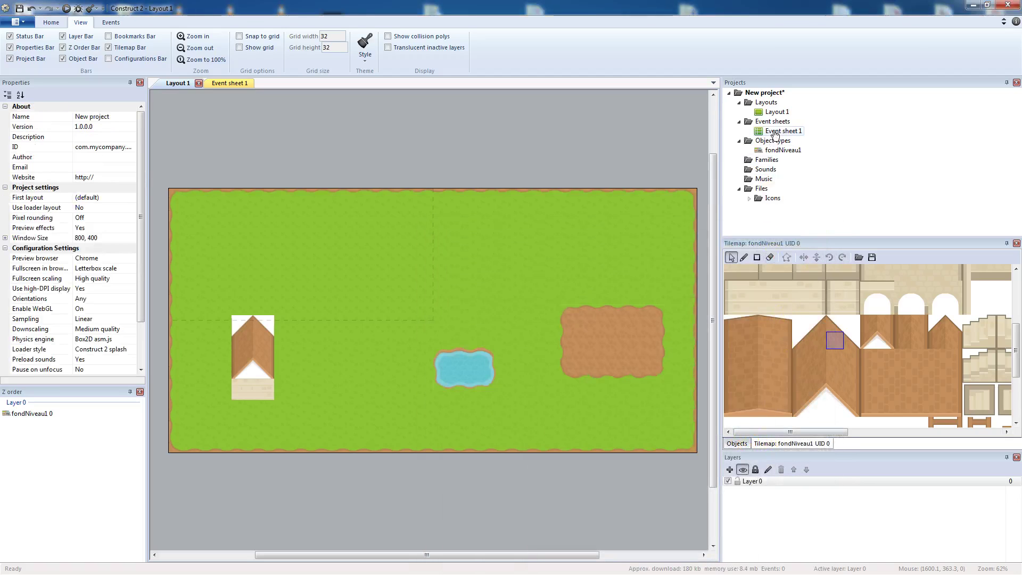
pyautogui.doubleClick(775, 150)
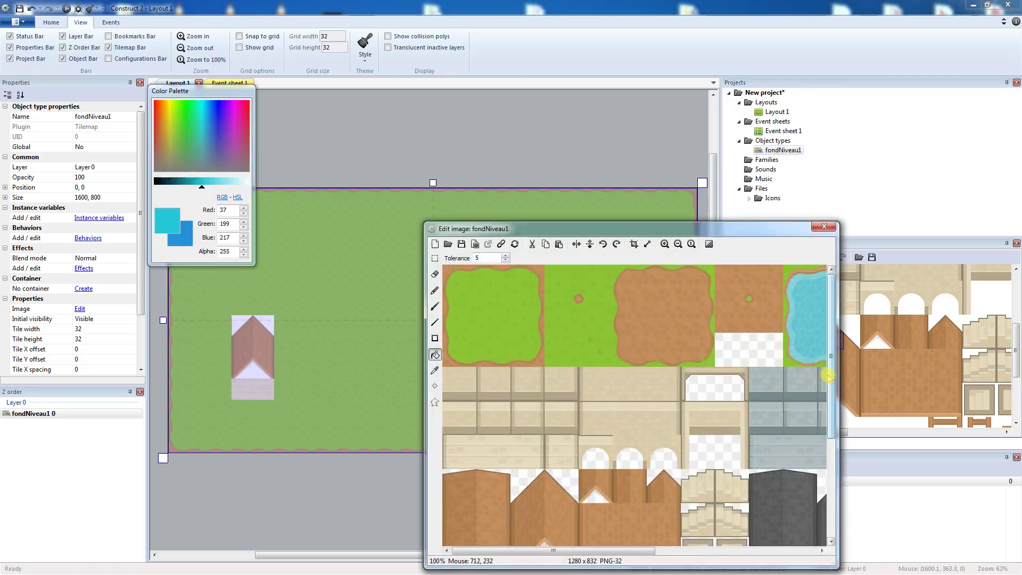
pyautogui.scroll(-3, 597, 459)
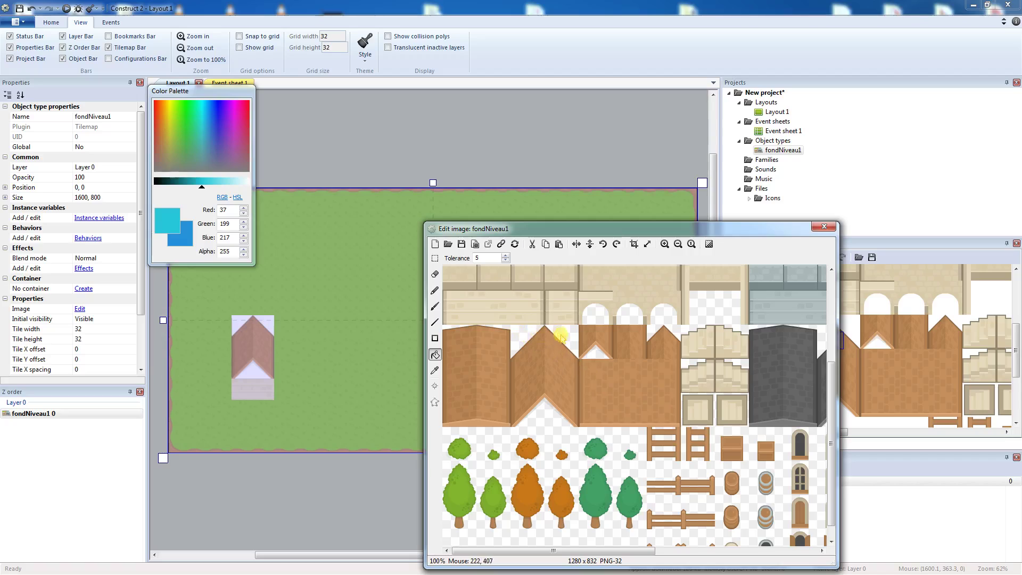
pyautogui.click(824, 226)
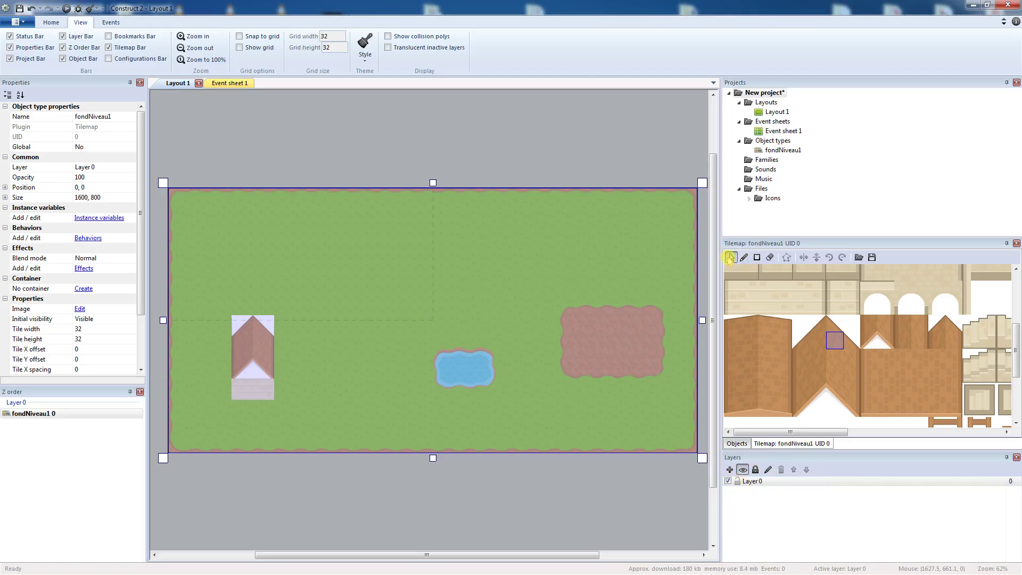
# - Set the background color of Layer 0 to magenta (255, 0, 255)
pyautogui.click(739, 481)
pyautogui.click(736, 483)
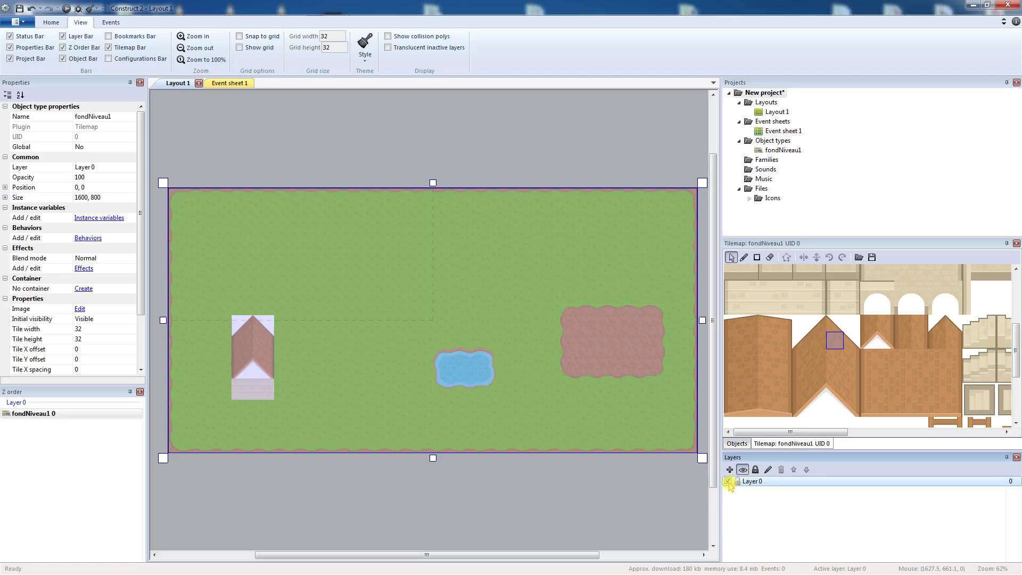
pyautogui.click(752, 483)
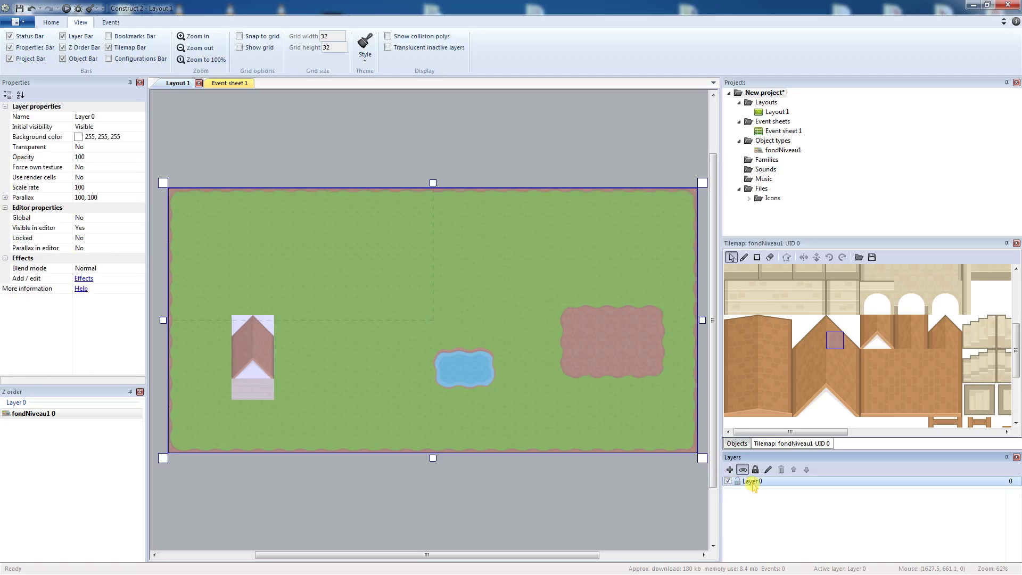
pyautogui.click(140, 137)
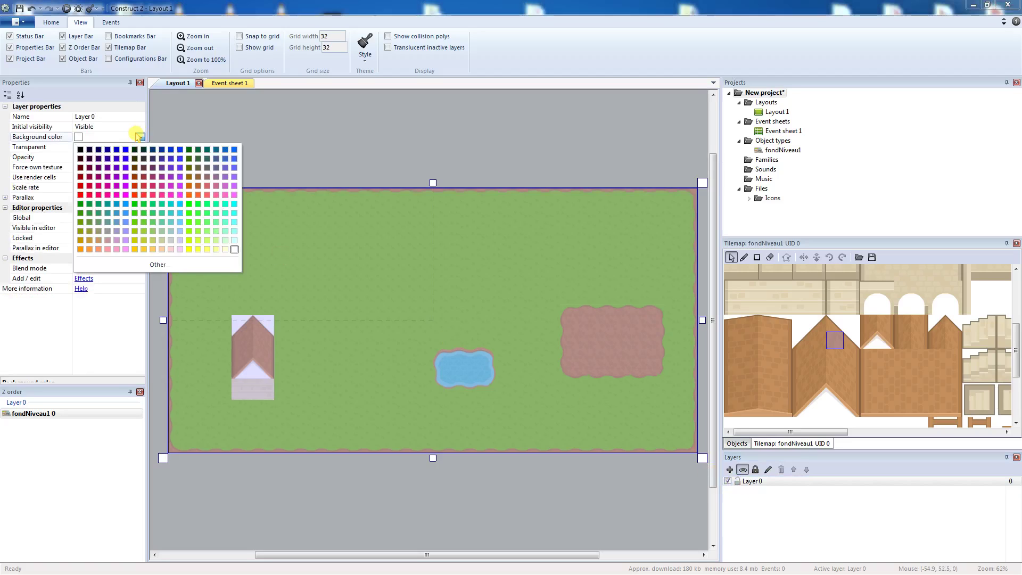
pyautogui.click(125, 195)
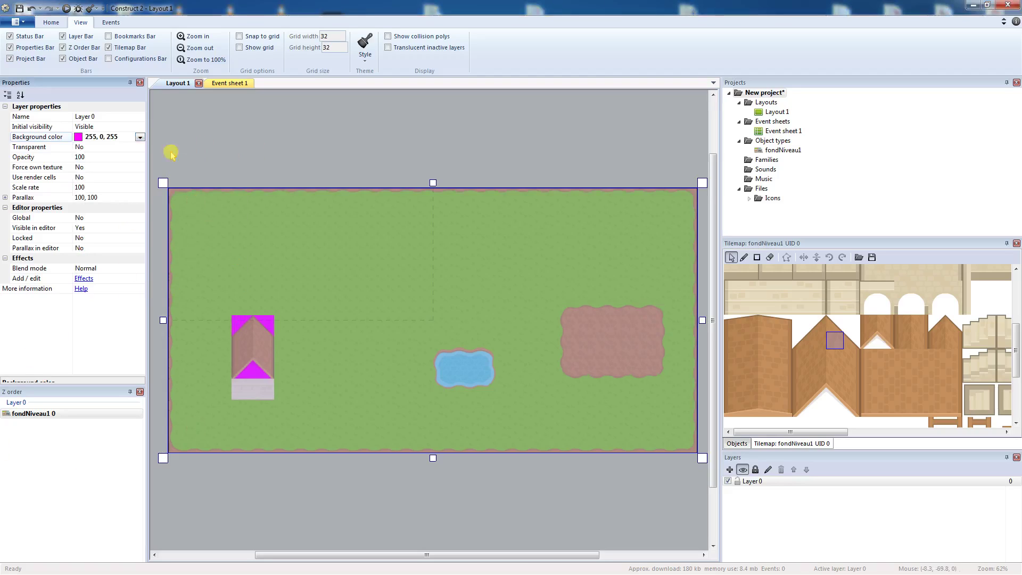
pyautogui.click(775, 504)
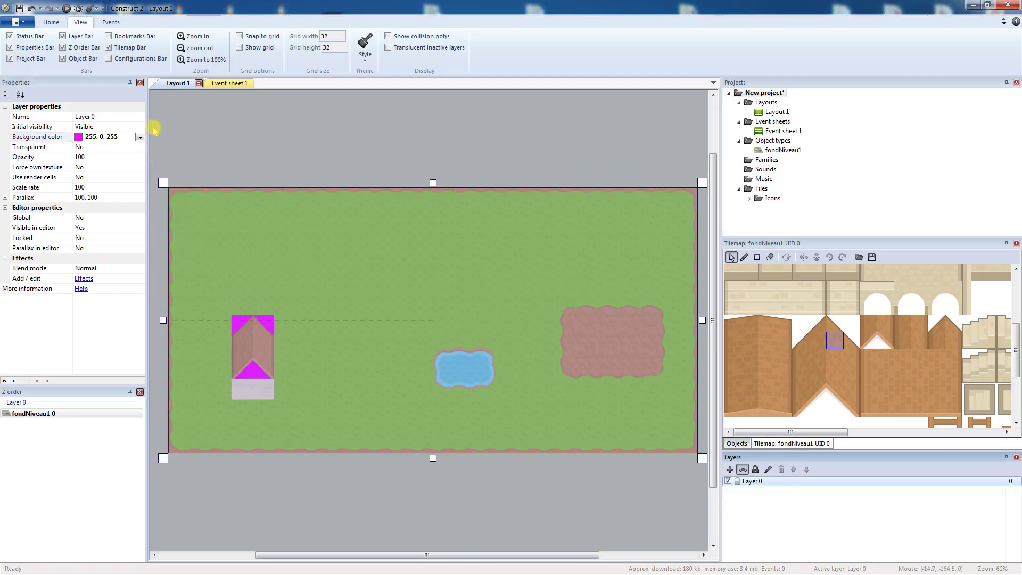
# - Shift the fondNiveau1 tilemap slightly down to position 0, 3 in selection mode, and deselect it
pyautogui.click(553, 282)
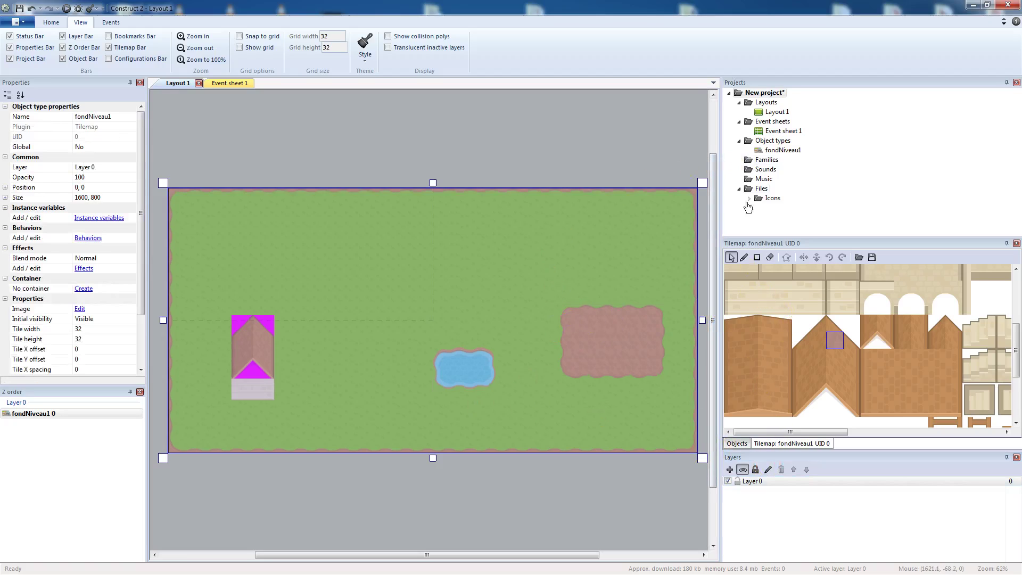
pyautogui.moveTo(268, 376); pyautogui.dragTo(246, 377)
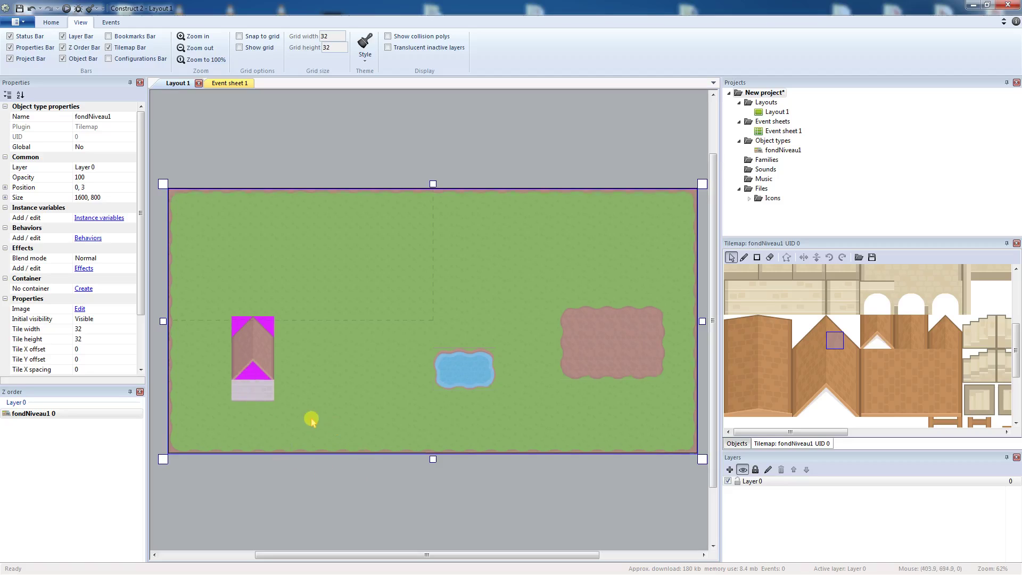
pyautogui.click(731, 257)
pyautogui.click(613, 178)
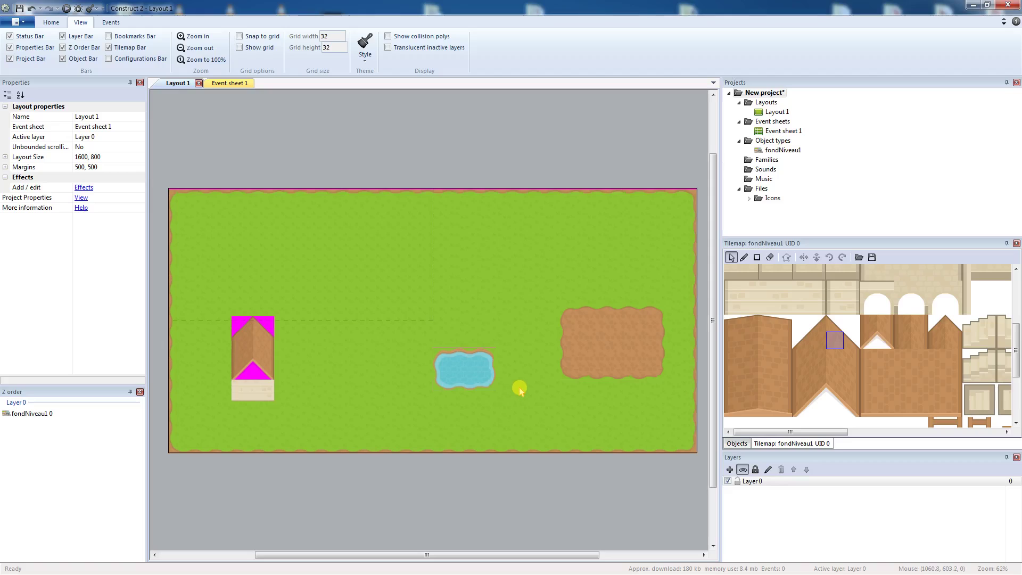
# - Set the position of the fondNiveau1 tilemap to 0, 0 and deselect it
pyautogui.click(466, 241)
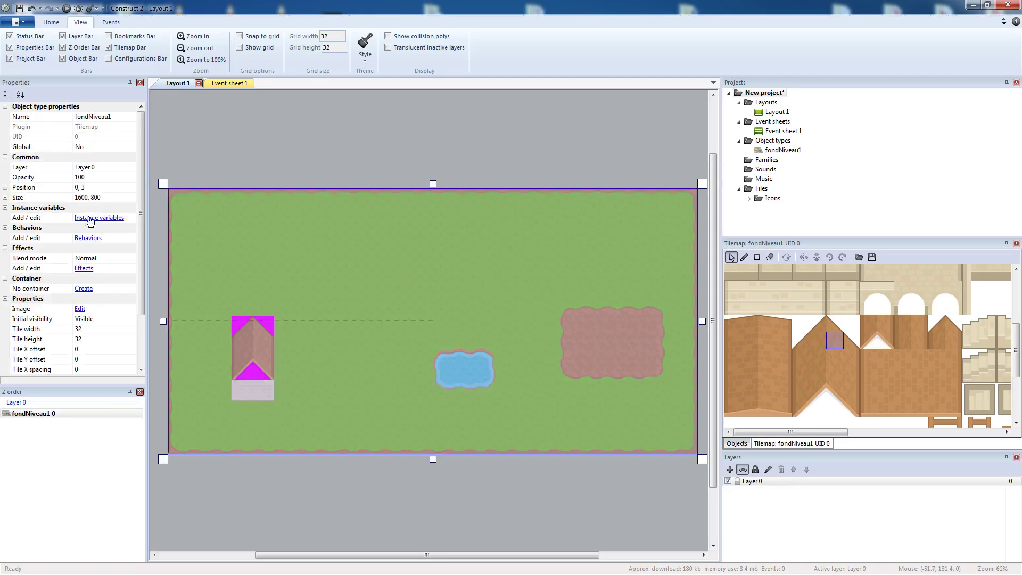
pyautogui.click(88, 187)
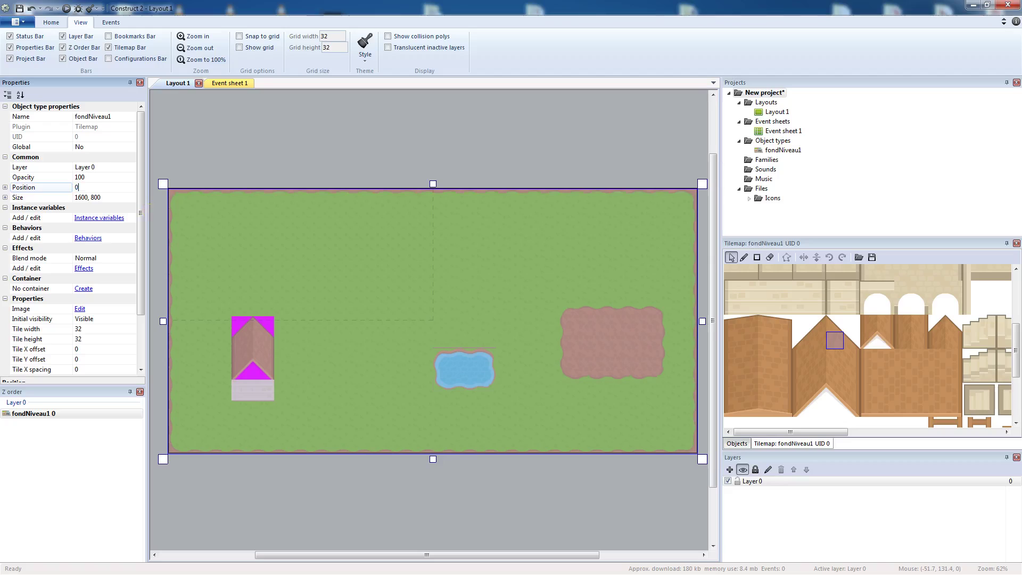
pyautogui.press('Return')
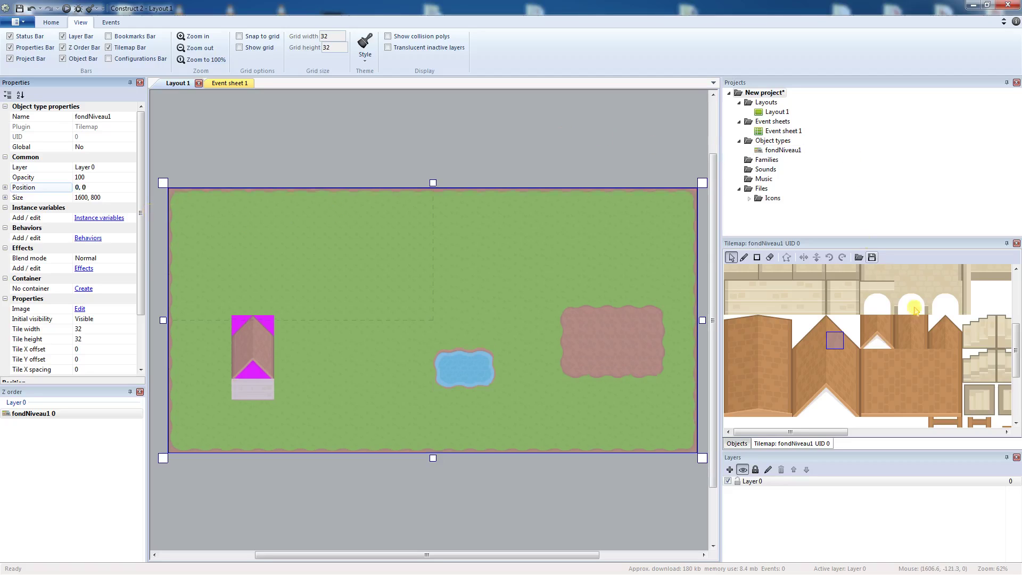
pyautogui.click(655, 188)
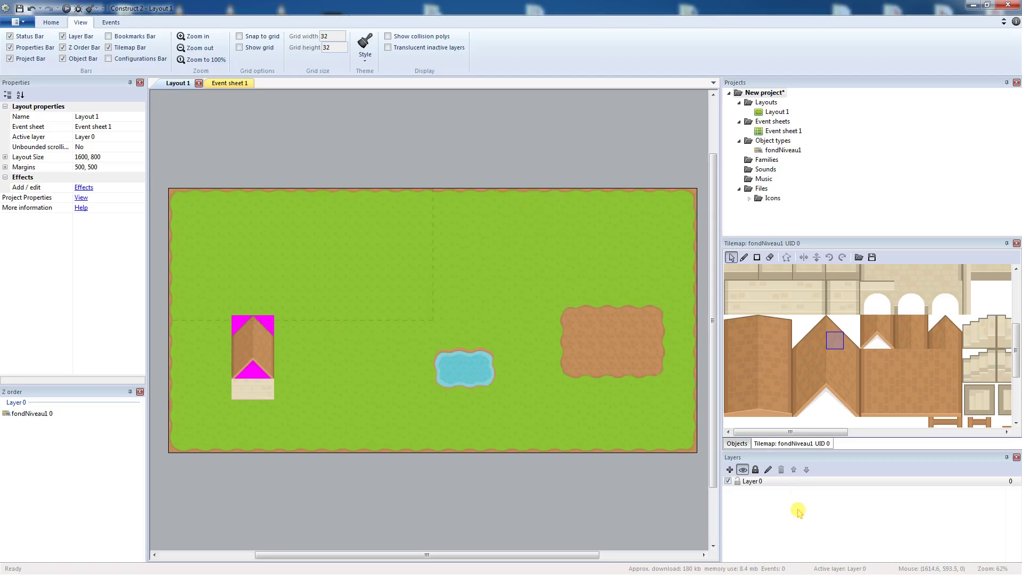
# - Undo the magenta layer background and the roof tiles drawn over the house wall
pyautogui.click(767, 484)
pyautogui.hotkey('ctrl', 'z')
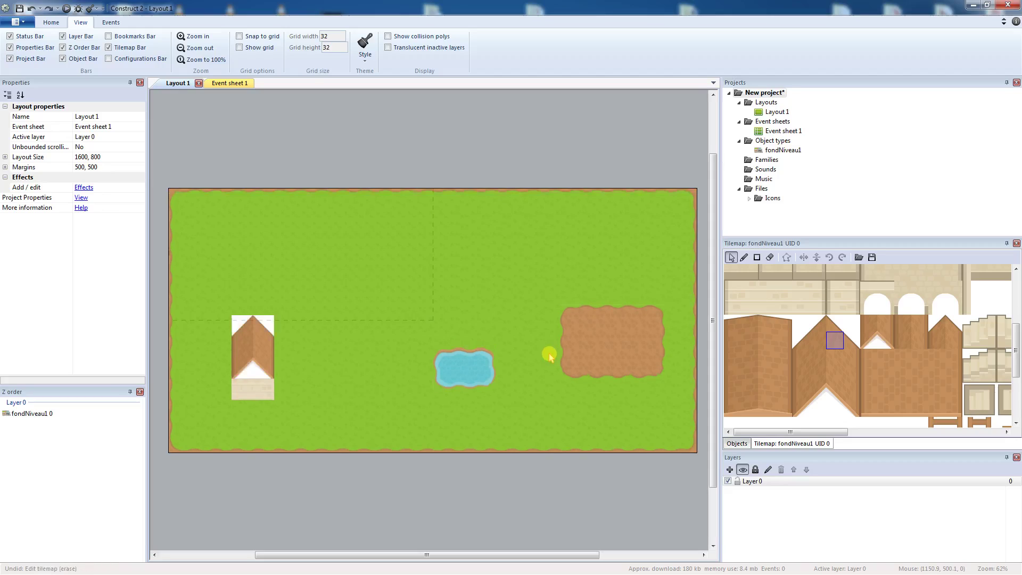
pyautogui.hotkey('ctrl', 'z')
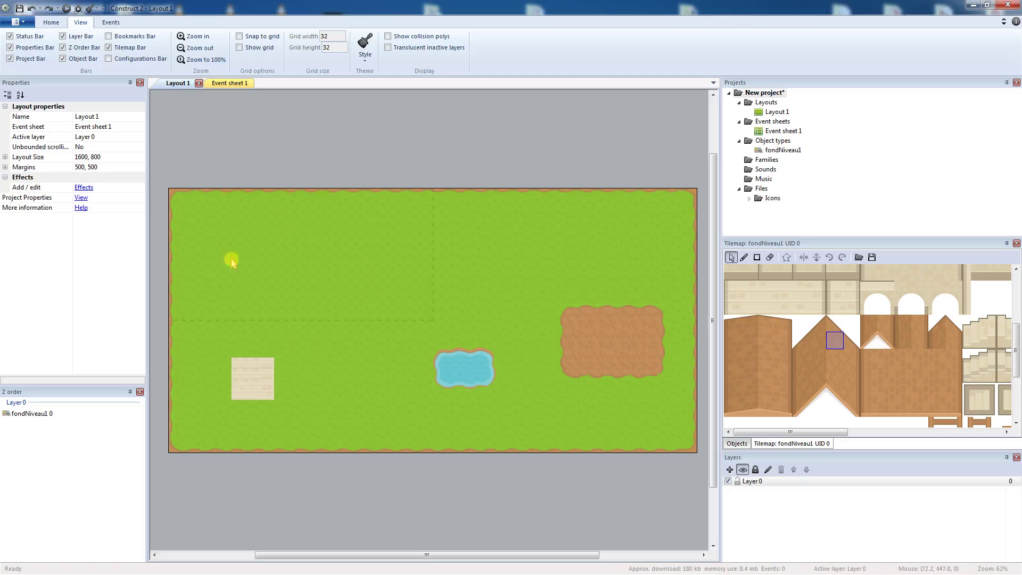
# - Insert a second Tilemap object named objetNiviveau1 into the layout
pyautogui.rightClick(391, 293)
pyautogui.click(409, 296)
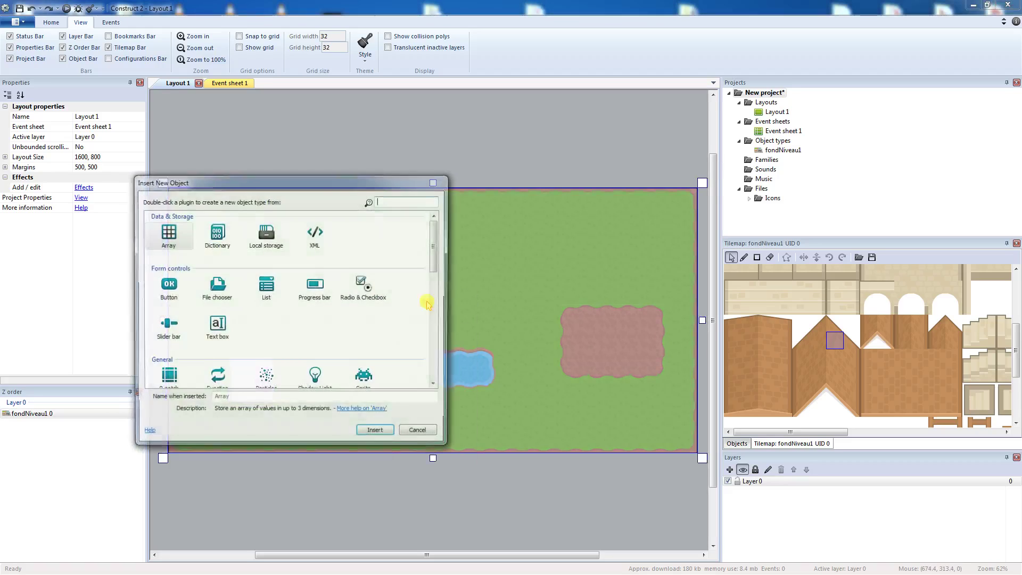
pyautogui.scroll(-4, 431, 261)
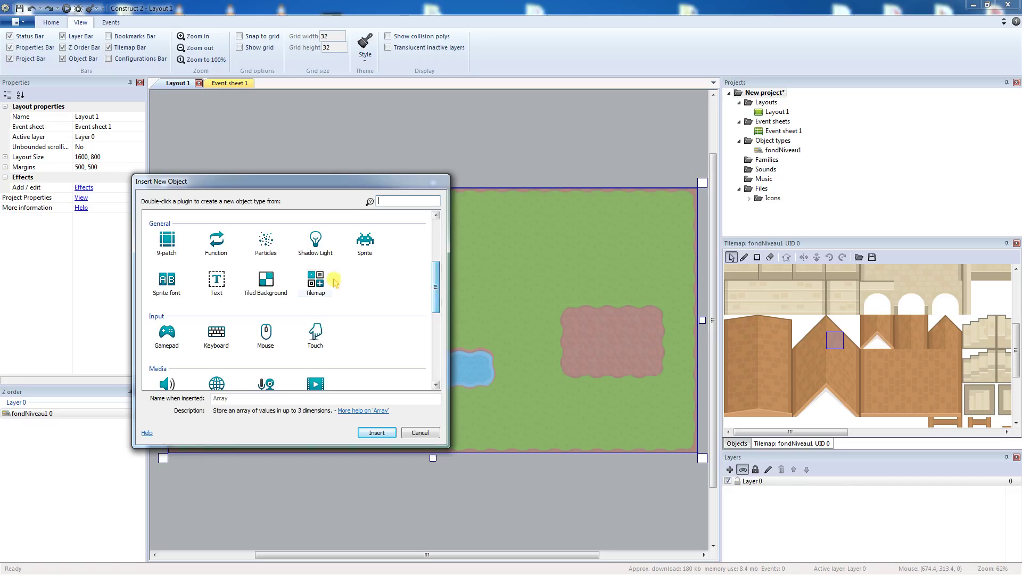
pyautogui.click(315, 283)
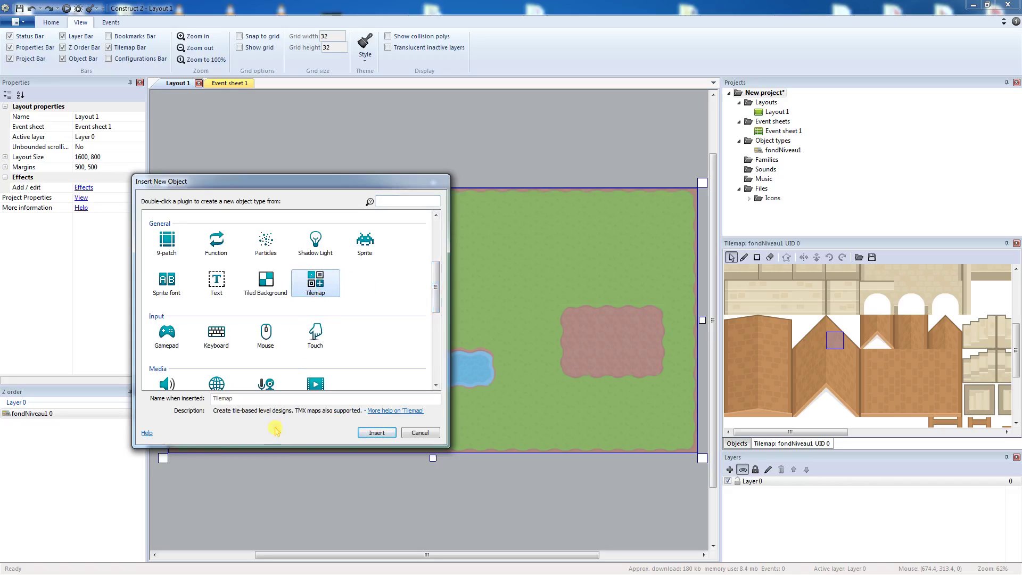
pyautogui.click(235, 400)
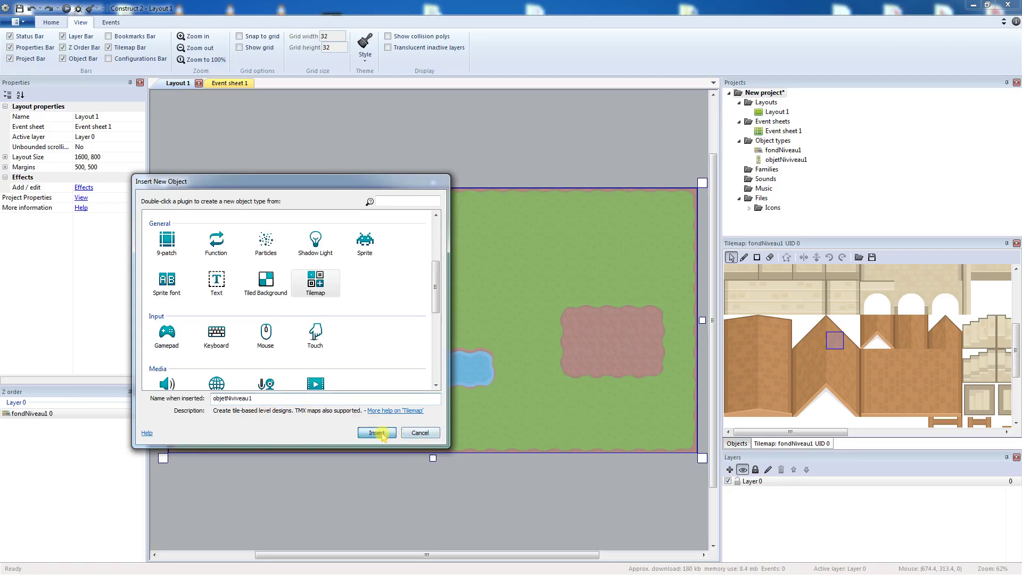
pyautogui.click(377, 432)
pyautogui.click(417, 279)
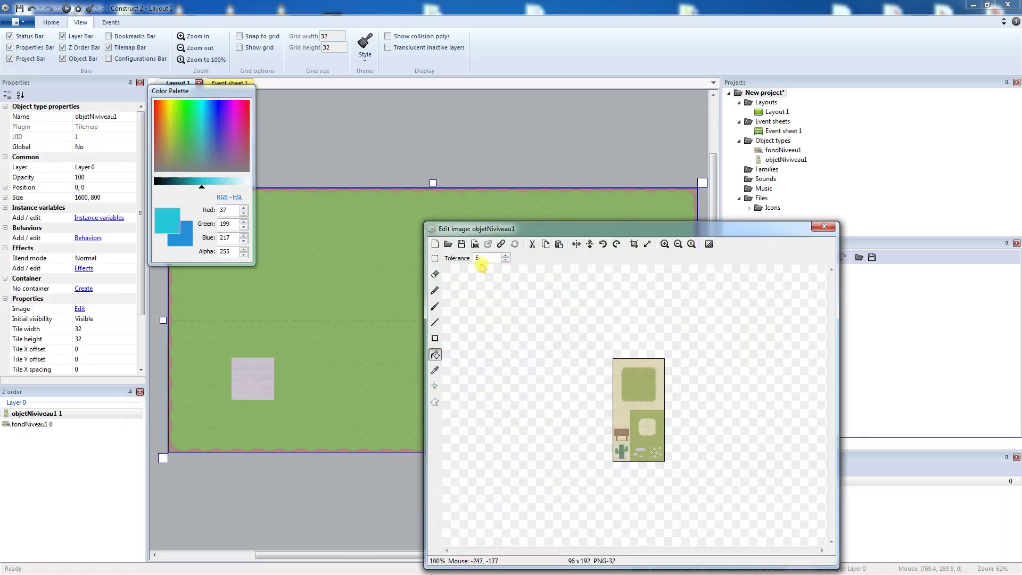
# - Load tilemap.png from the ressource rpg folder as the tileset image of objetNiviveau1, and close the image editor
pyautogui.click(448, 244)
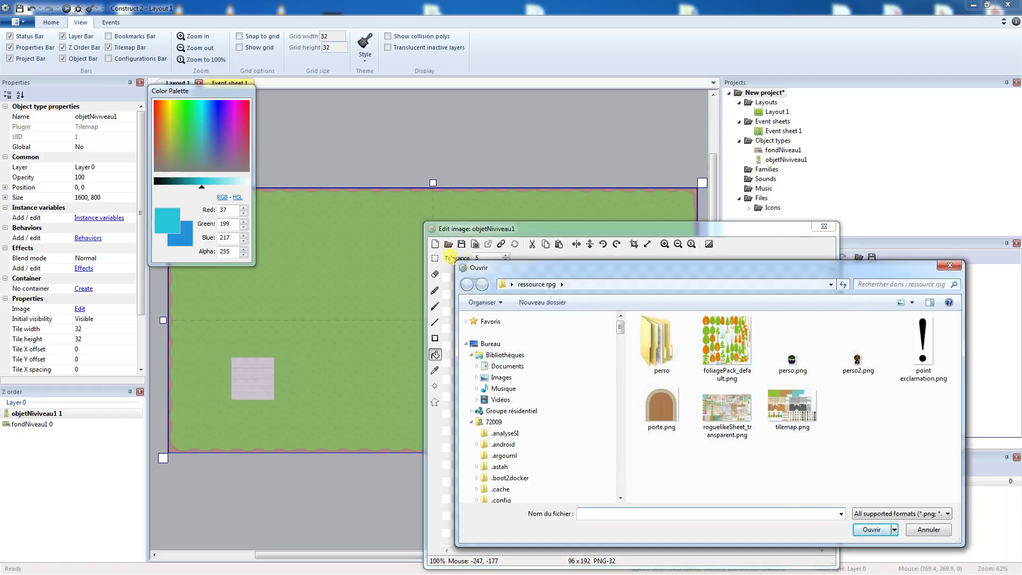
pyautogui.click(792, 407)
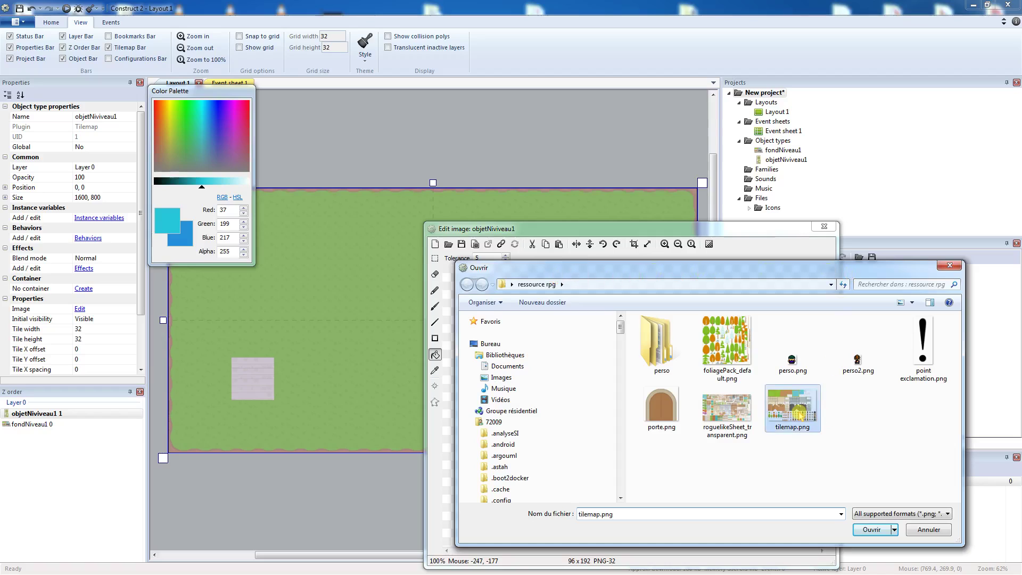
pyautogui.click(872, 529)
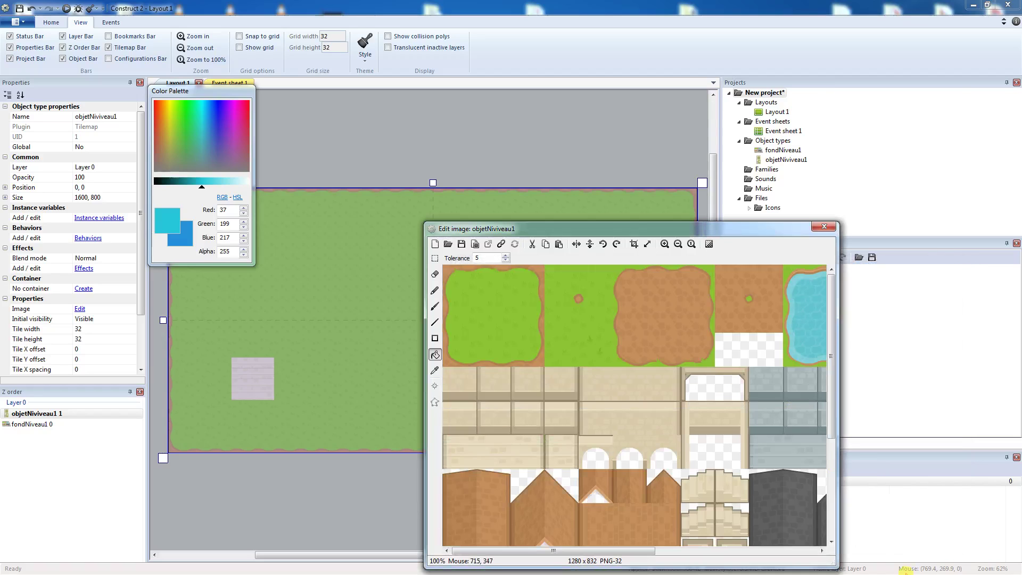
pyautogui.click(824, 227)
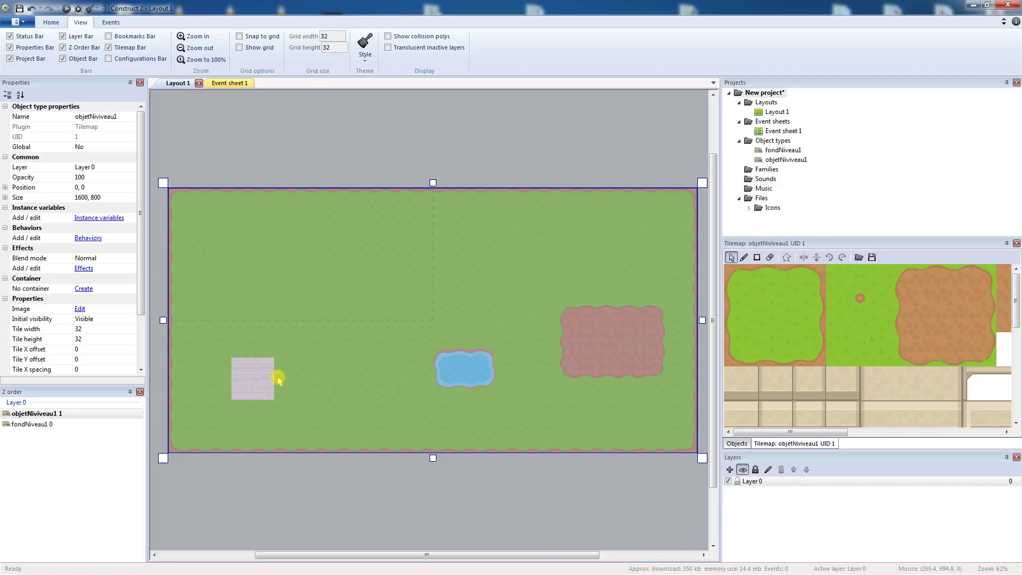
# - Compare the fondNiveau1 and objetNiviveau1 tilemaps by selecting them alternately in the project, leaving fondNiveau1 selected
pyautogui.click(793, 152)
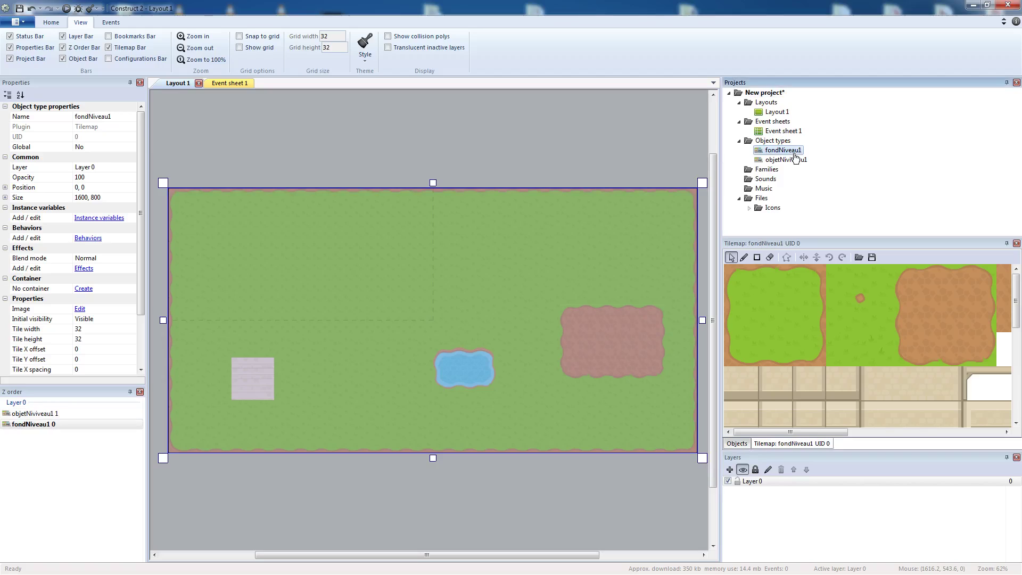
pyautogui.click(793, 161)
pyautogui.click(793, 151)
pyautogui.click(792, 159)
pyautogui.click(792, 153)
pyautogui.click(793, 159)
pyautogui.click(792, 152)
pyautogui.click(793, 160)
pyautogui.click(791, 152)
pyautogui.click(797, 151)
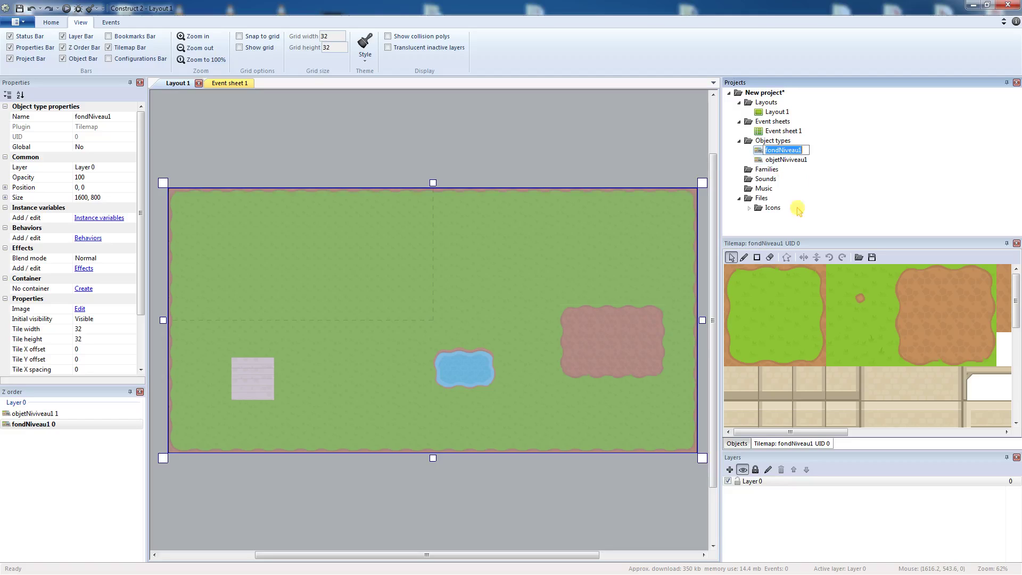
pyautogui.press('Return')
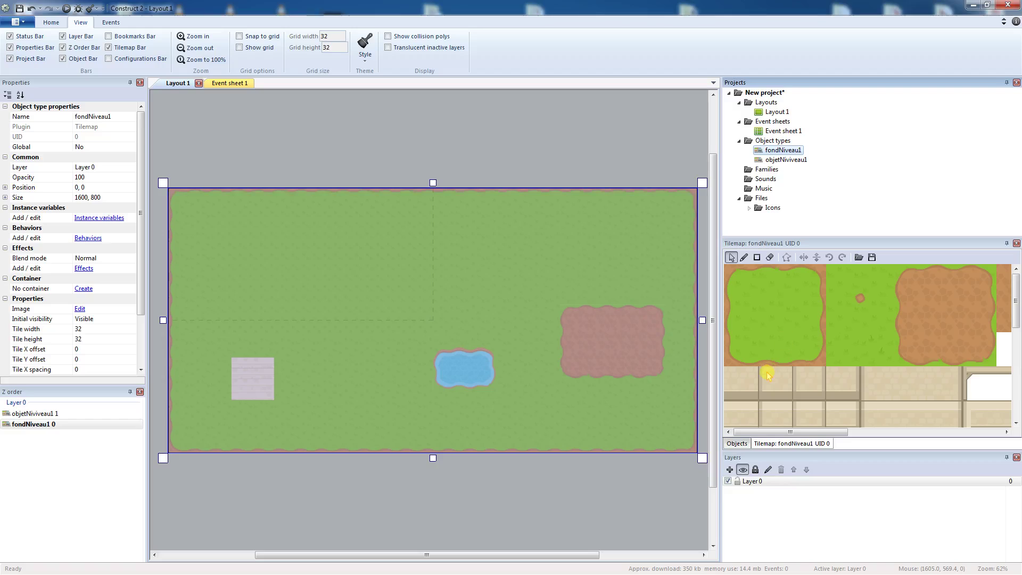
# - Set objetNiviveau1's position to 0, 0 and place the small orange tree from its tileset on the grass above the dirt patch's left side
pyautogui.moveTo(1016, 314); pyautogui.dragTo(1006, 407)
pyautogui.moveTo(829, 355); pyautogui.dragTo(852, 402)
pyautogui.moveTo(485, 237)
pyautogui.mouseDown()
pyautogui.moveTo(493, 272)
pyautogui.moveTo(488, 238)
pyautogui.mouseUp()
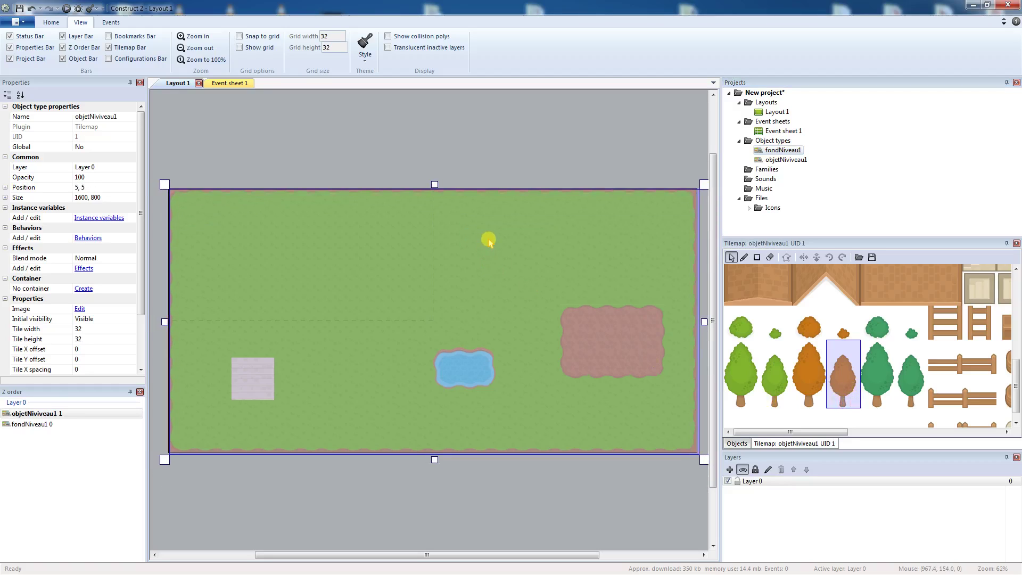
pyautogui.click(80, 187)
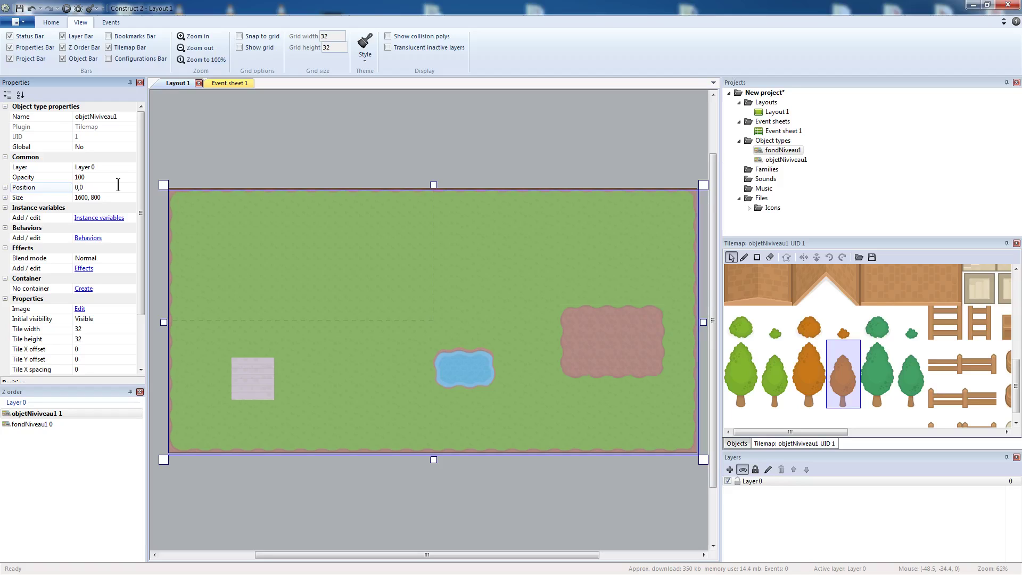
pyautogui.press('Return')
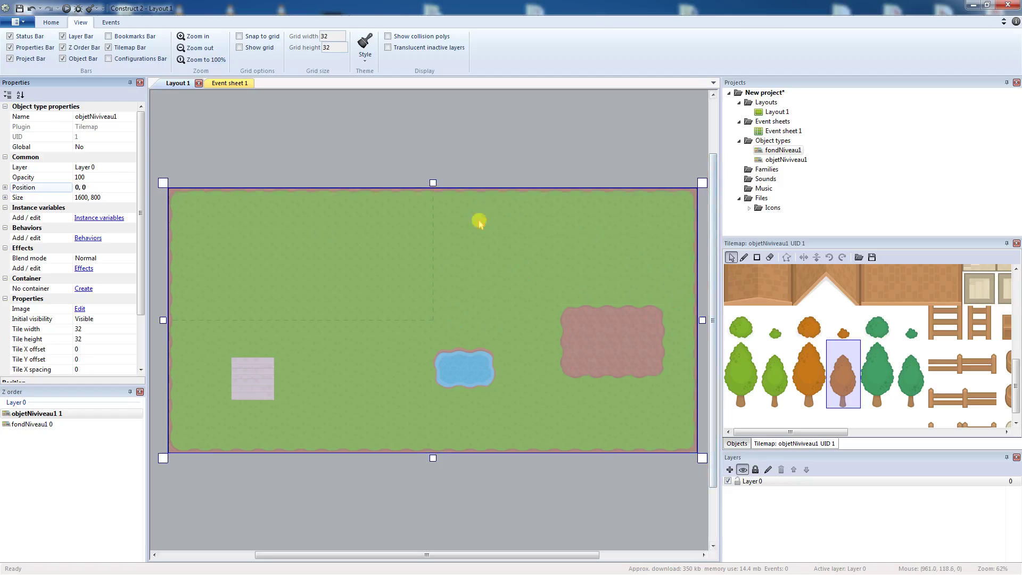
pyautogui.click(757, 258)
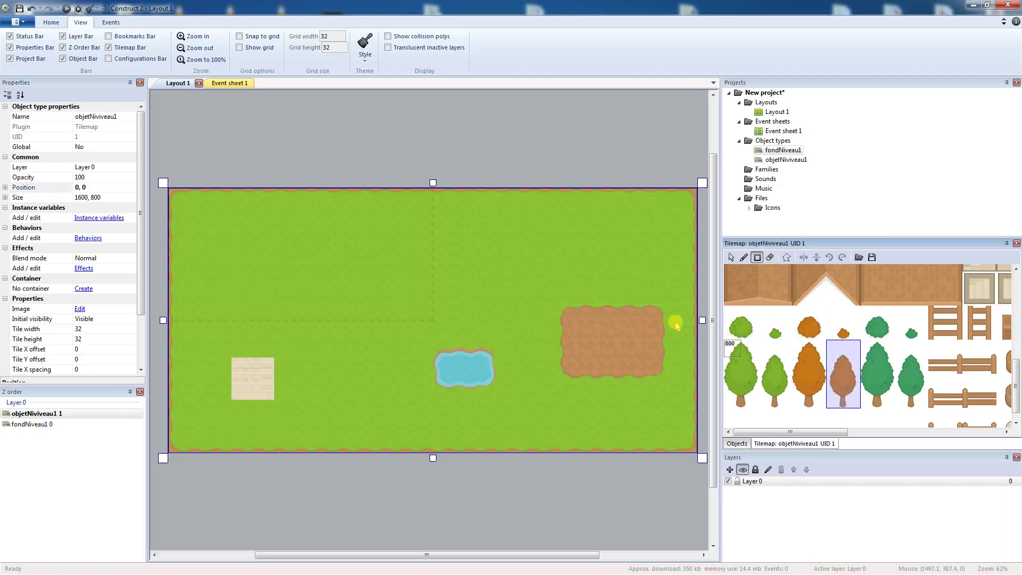
pyautogui.click(532, 258)
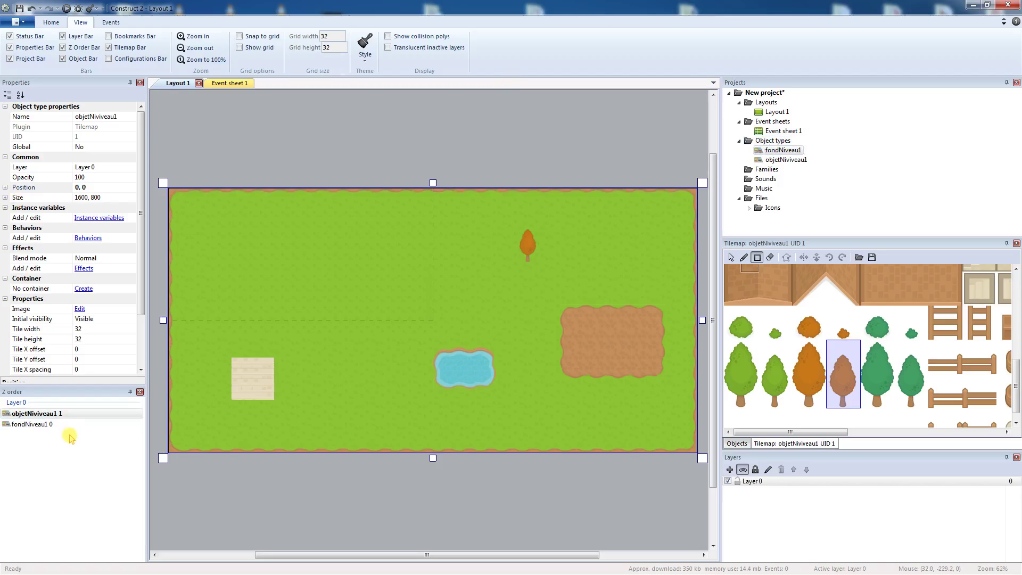
# - Rename the objetNiviveau1 tilemap as objetNiveau1 and place a second small orange tree on the grass above and left of the pond
pyautogui.moveTo(69, 414)
pyautogui.mouseDown()
pyautogui.moveTo(71, 435)
pyautogui.moveTo(65, 413)
pyautogui.mouseUp()
pyautogui.click(775, 160)
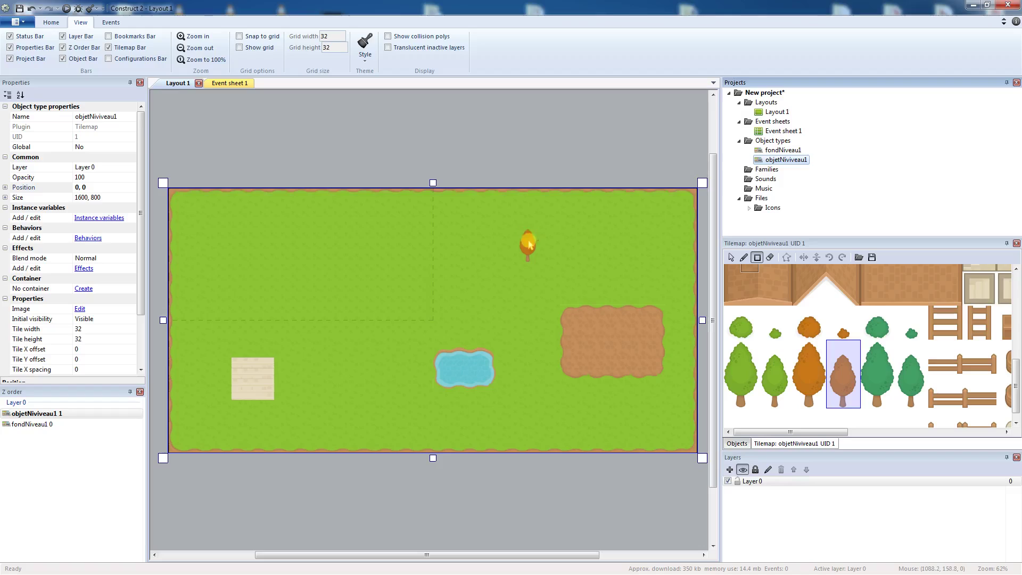
pyautogui.rightClick(801, 160)
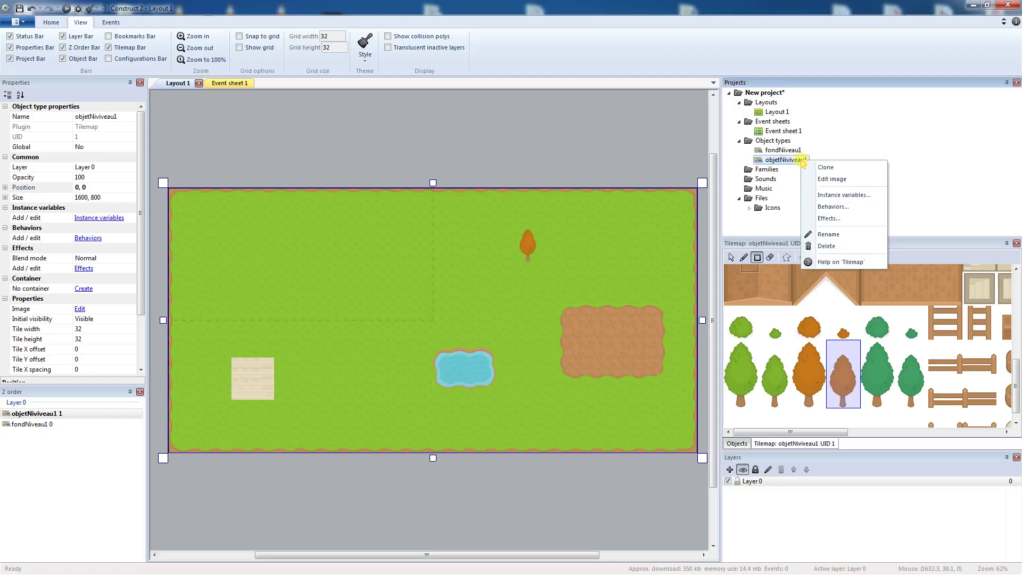
pyautogui.click(840, 235)
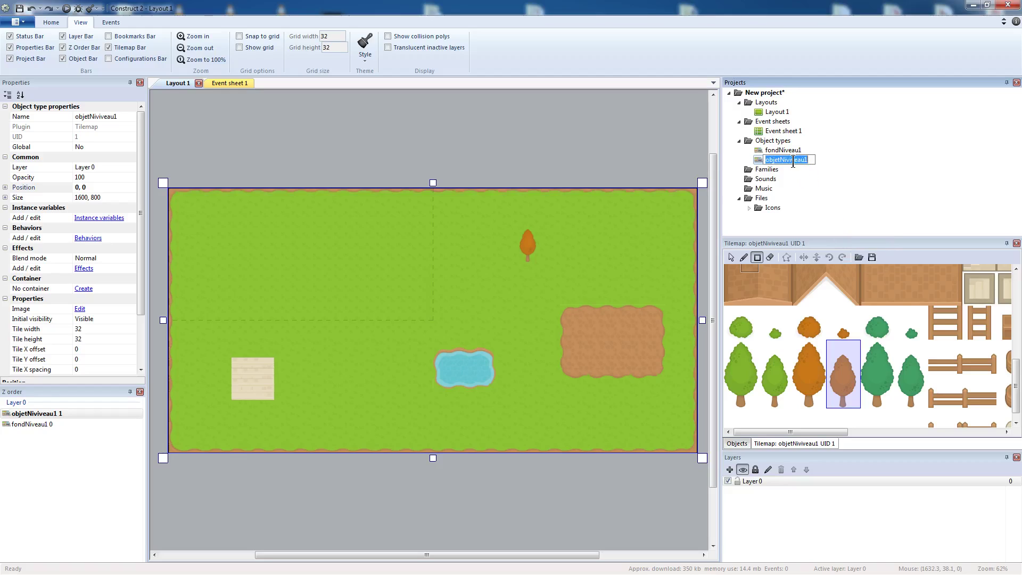
pyautogui.click(793, 161)
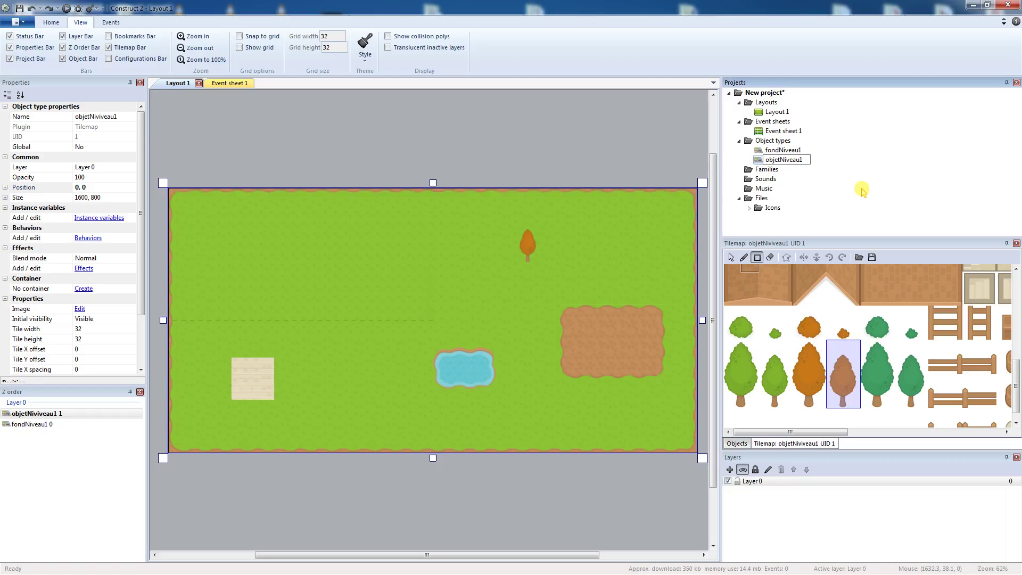
pyautogui.press('Return')
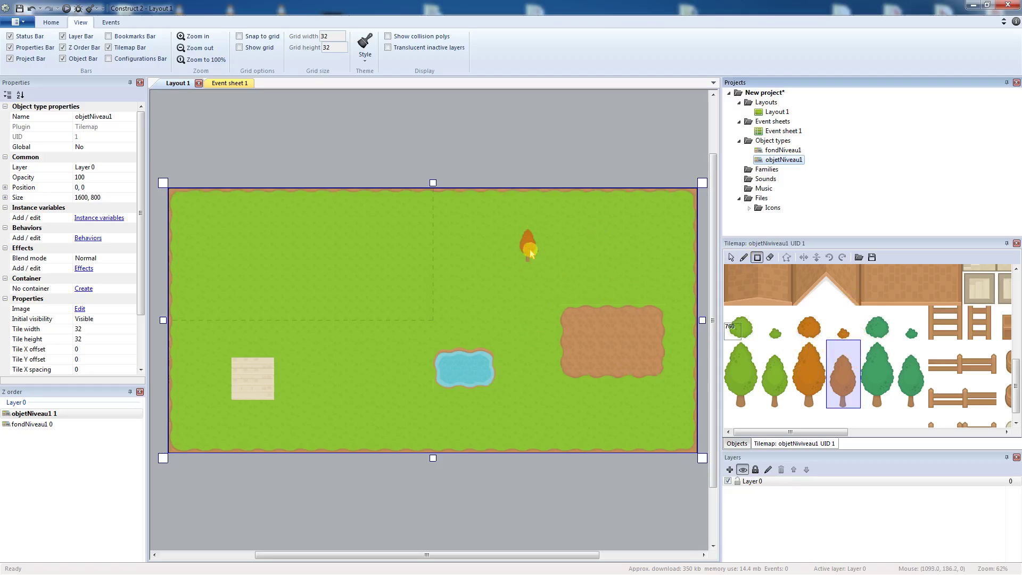
pyautogui.moveTo(382, 272); pyautogui.dragTo(404, 322)
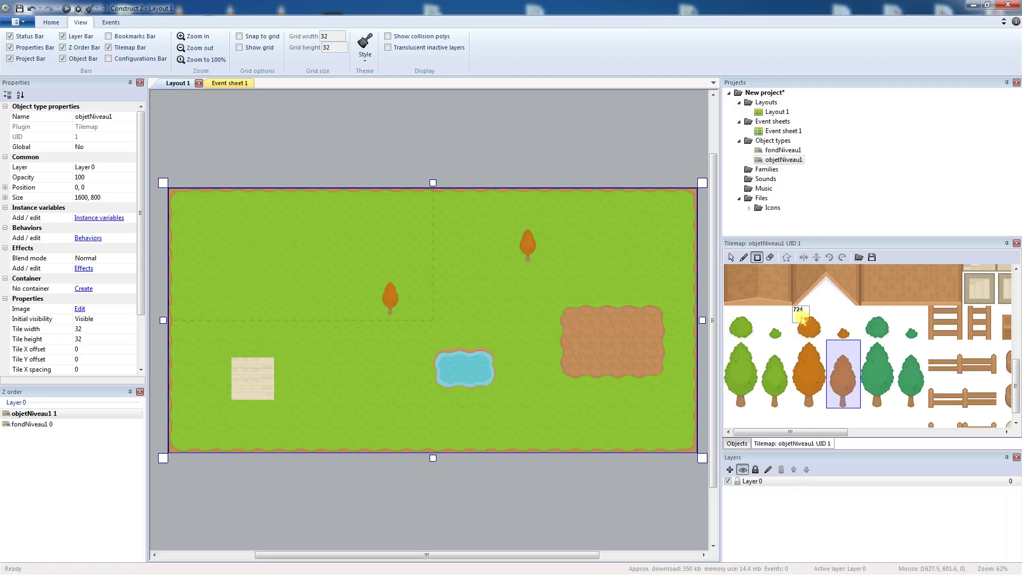
# - Move the objetNiveau1 and fondNiveau1 tilemaps separately around the layout so that each is offset from the origin
pyautogui.click(731, 257)
pyautogui.moveTo(445, 255); pyautogui.dragTo(439, 472)
pyautogui.moveTo(422, 302); pyautogui.dragTo(441, 281)
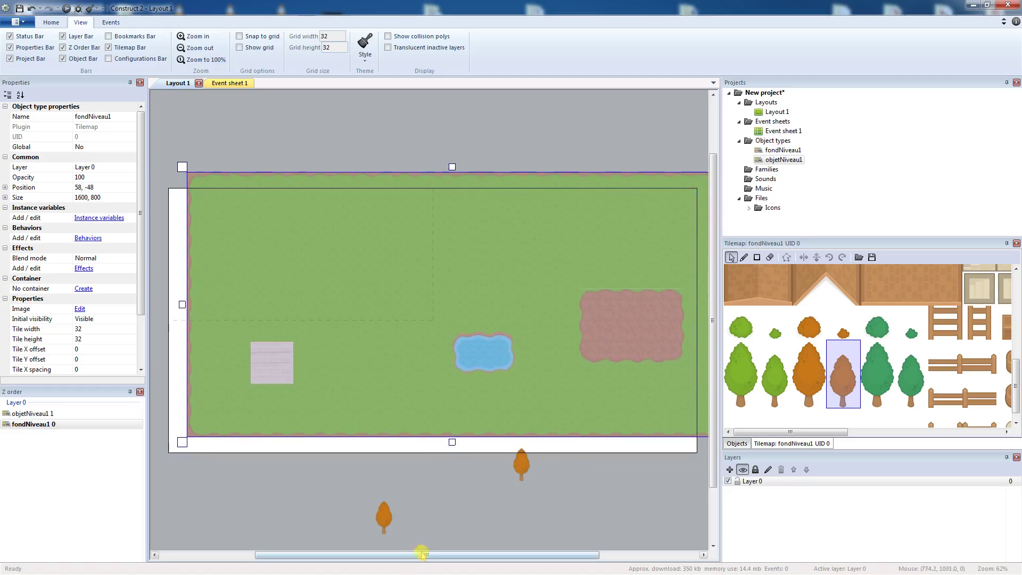
pyautogui.moveTo(440, 523); pyautogui.dragTo(451, 429)
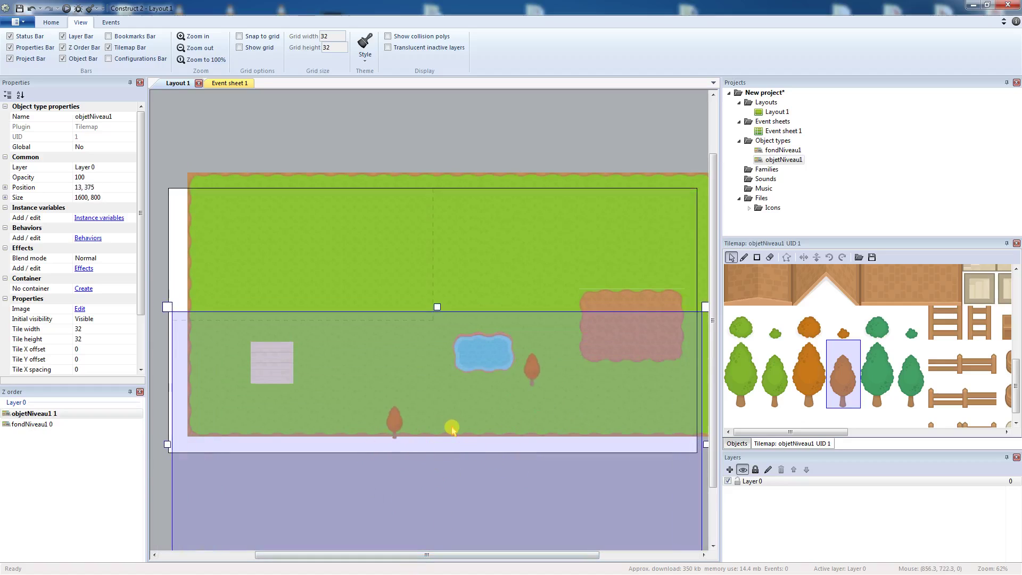
pyautogui.moveTo(402, 302); pyautogui.dragTo(393, 299)
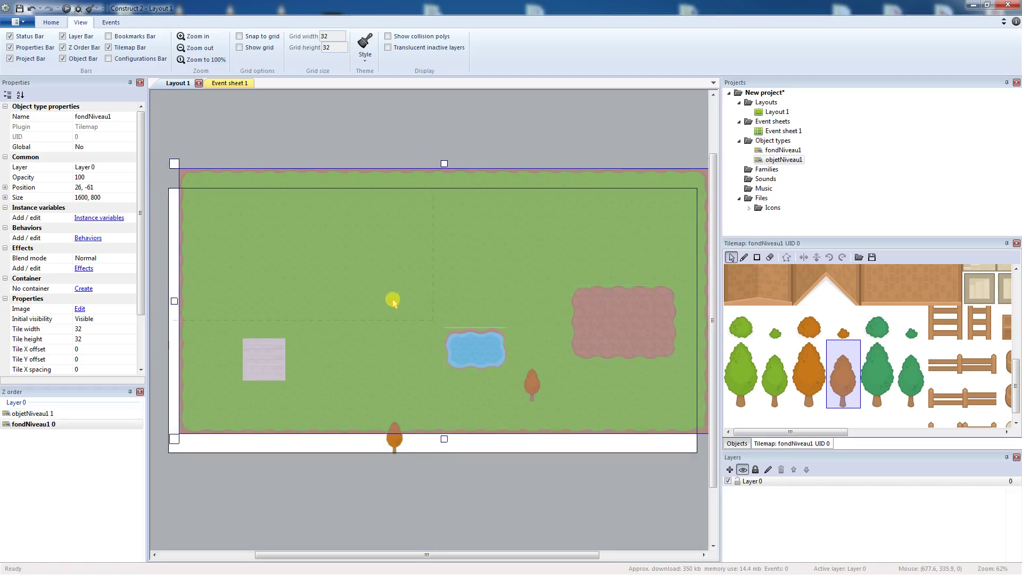
pyautogui.moveTo(479, 499); pyautogui.dragTo(477, 475)
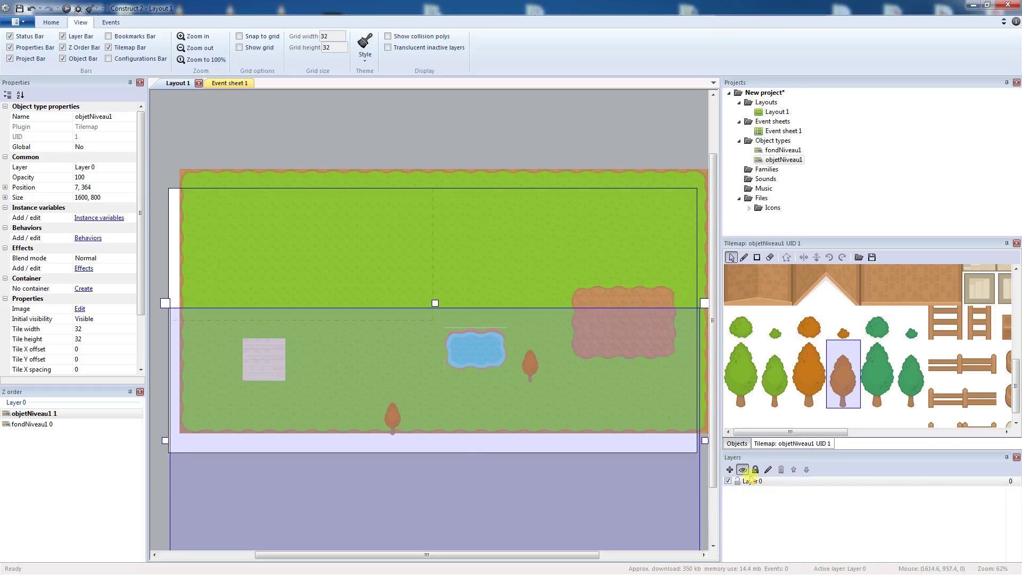
# - Set the position of both fondNiveau1 and objetNiveau1 to 0, 0, and clear the selection
pyautogui.click(471, 269)
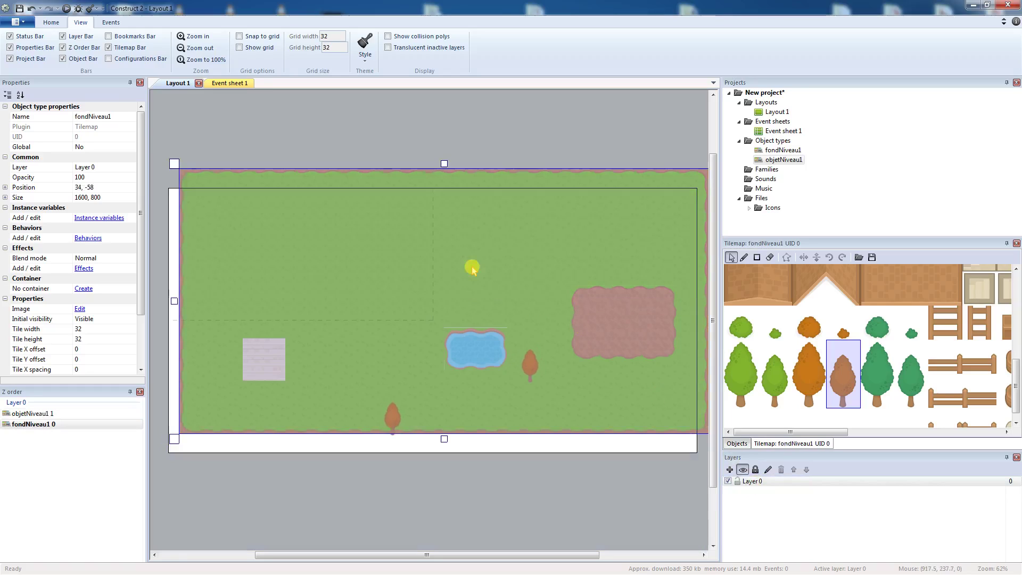
pyautogui.click(98, 189)
pyautogui.write('0,')
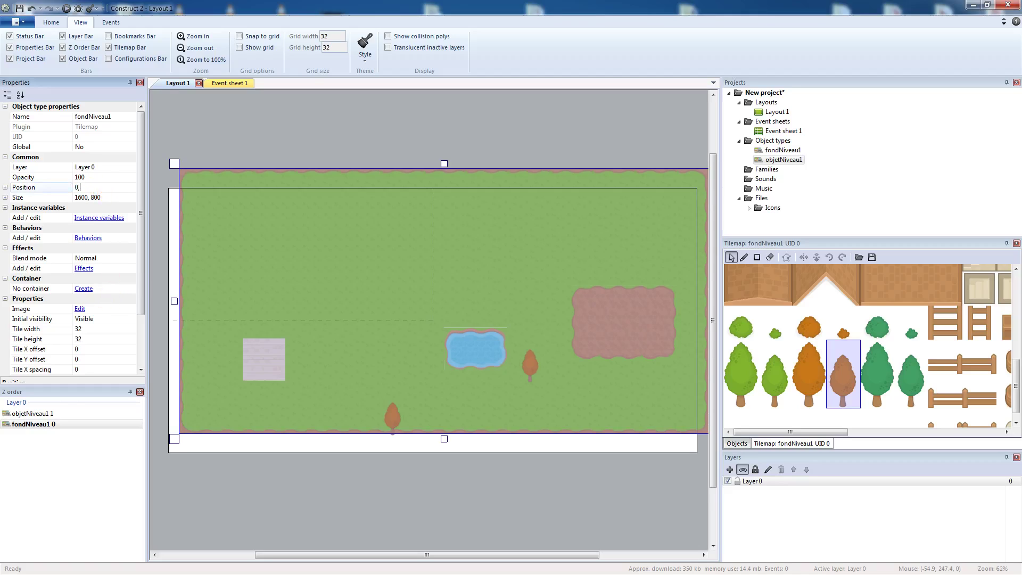
pyautogui.write(' 80')
pyautogui.press('Return')
pyautogui.click(397, 503)
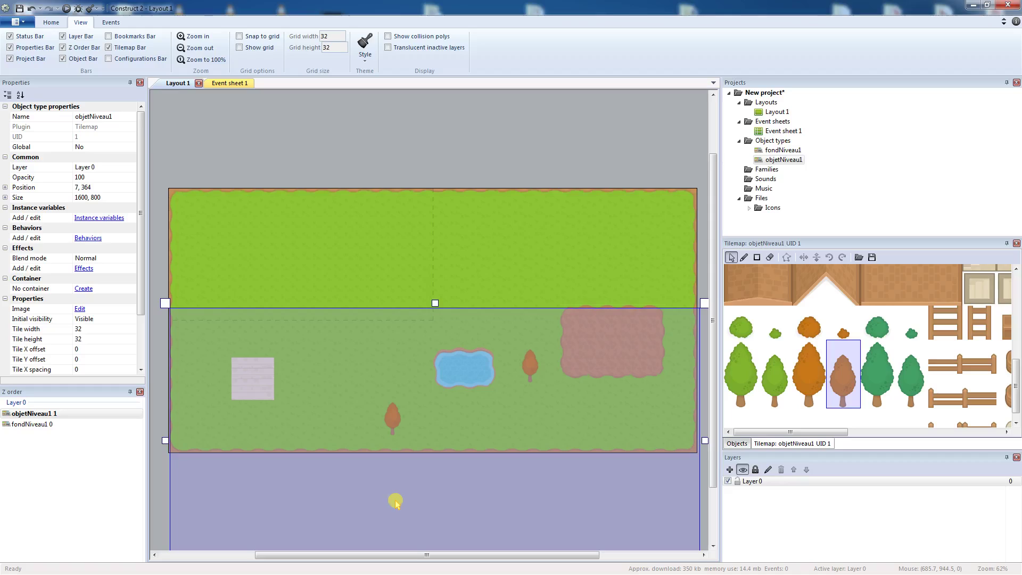
pyautogui.click(91, 189)
pyautogui.write('0')
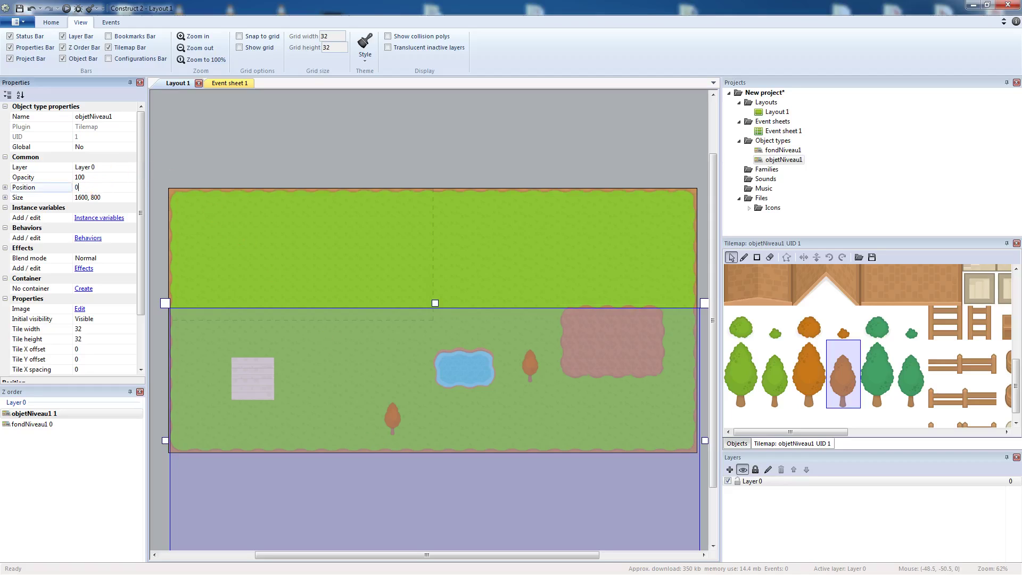
pyautogui.press('Return')
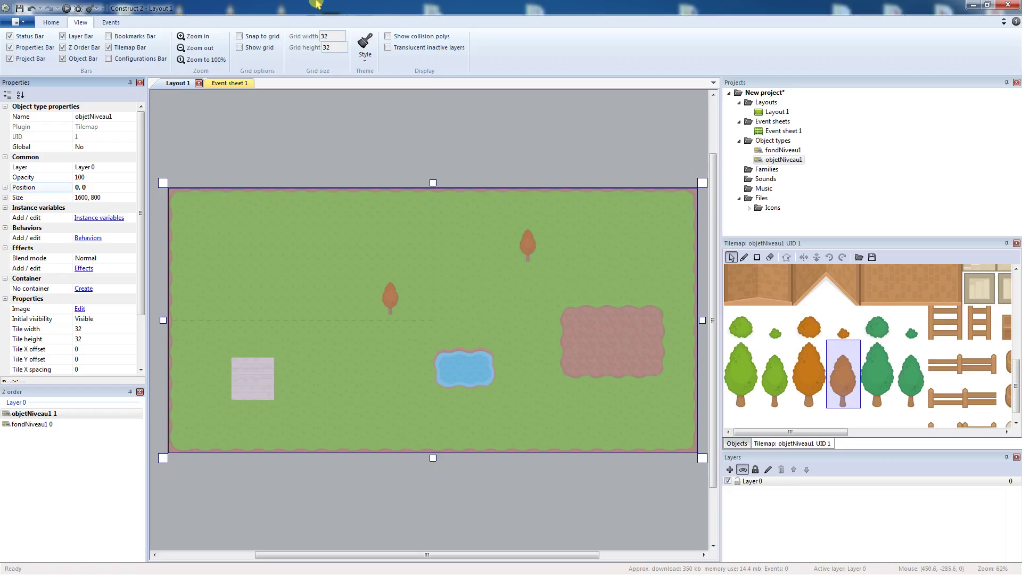
pyautogui.click(431, 130)
# - Rename the layout's only layer, Layer 0, as fond
pyautogui.click(752, 482)
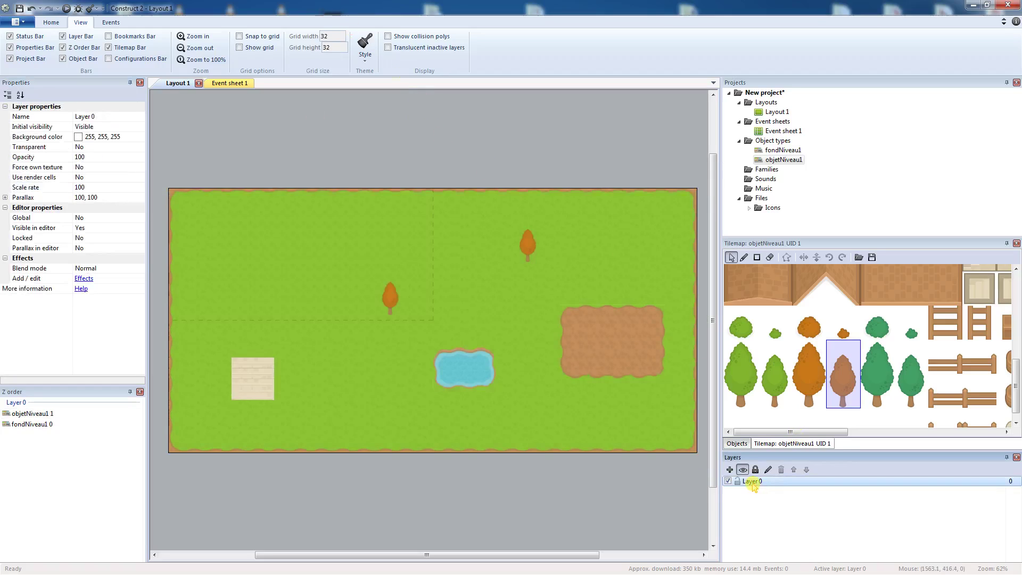
pyautogui.rightClick(752, 484)
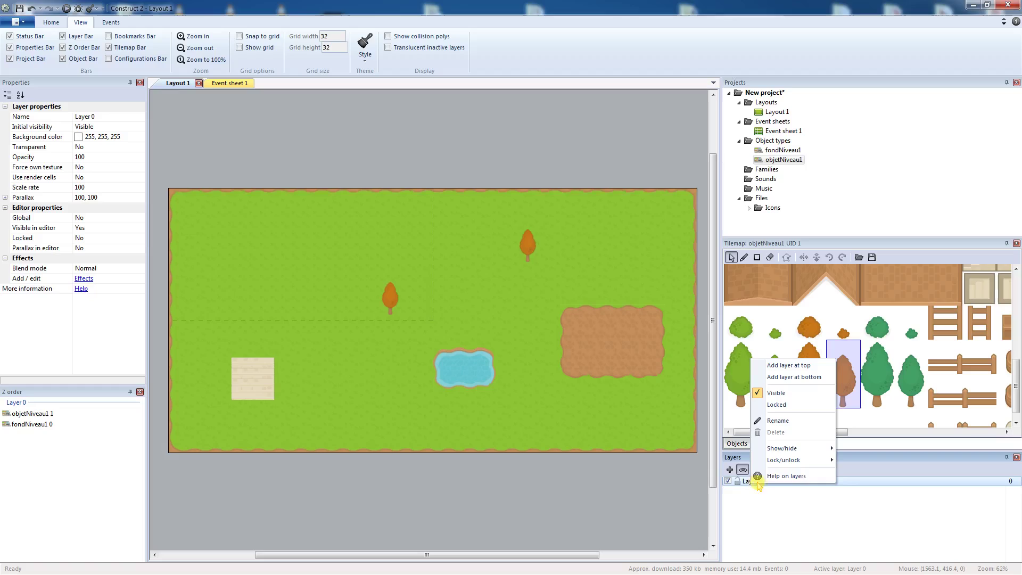
pyautogui.click(793, 421)
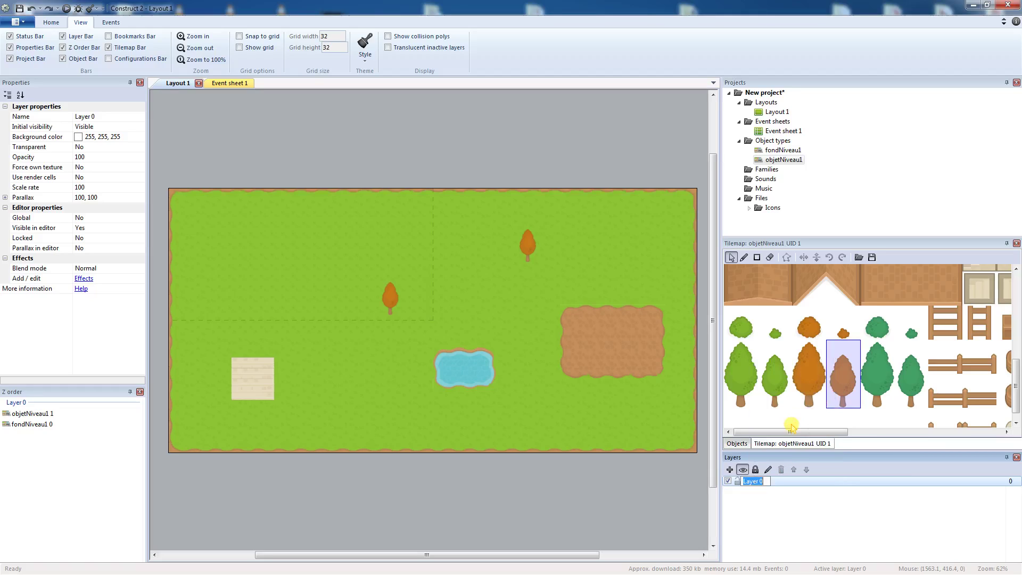
pyautogui.write('fon')
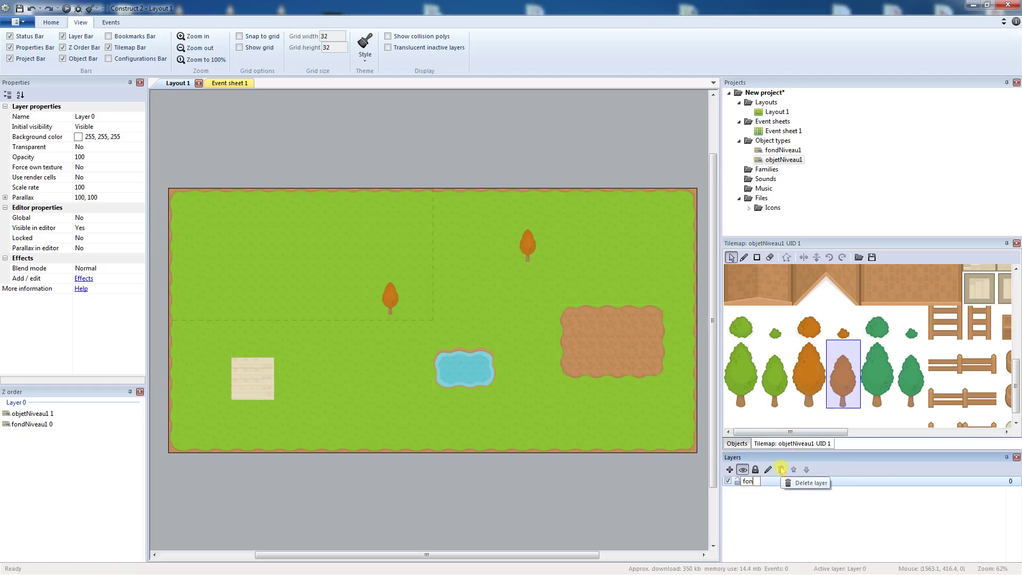
pyautogui.write('d')
pyautogui.press('Return')
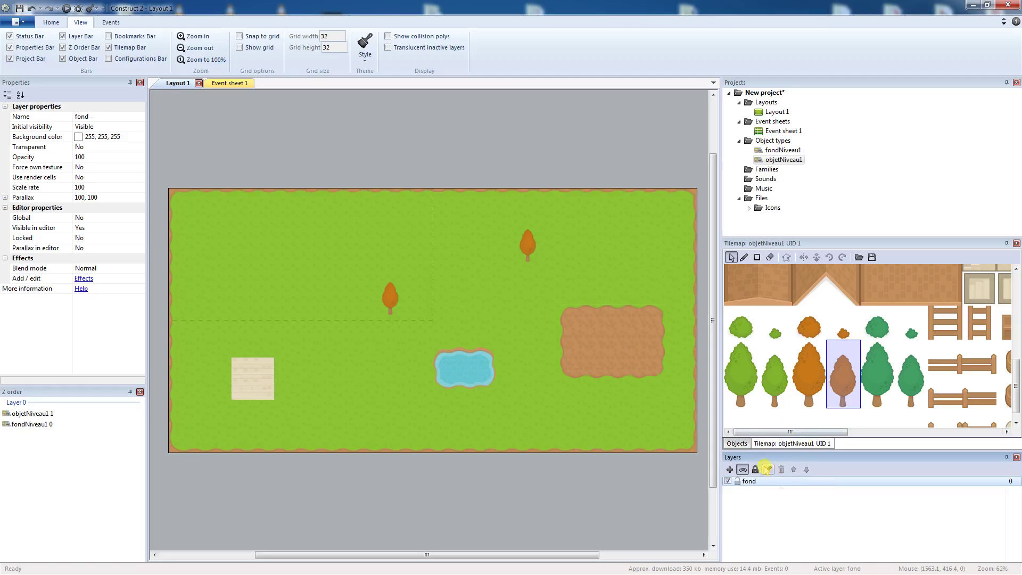
# - Add a new layer above fond and name it objet
pyautogui.click(730, 469)
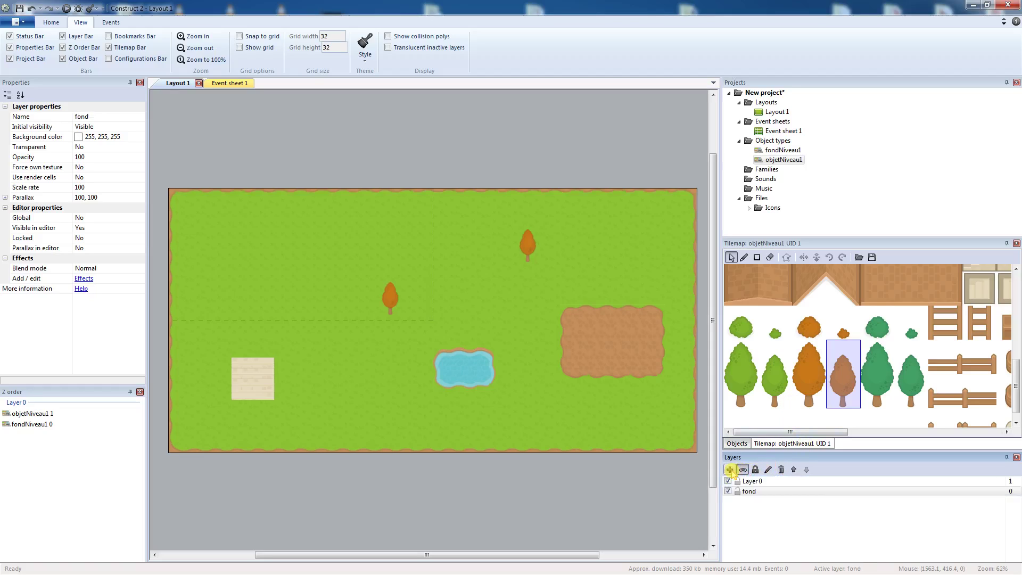
pyautogui.click(766, 481)
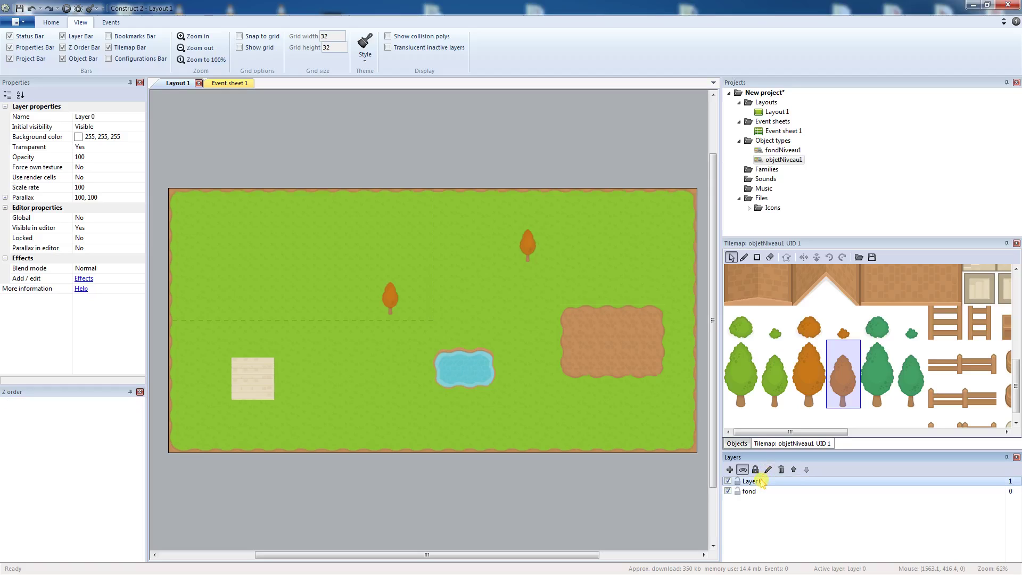
pyautogui.click(767, 470)
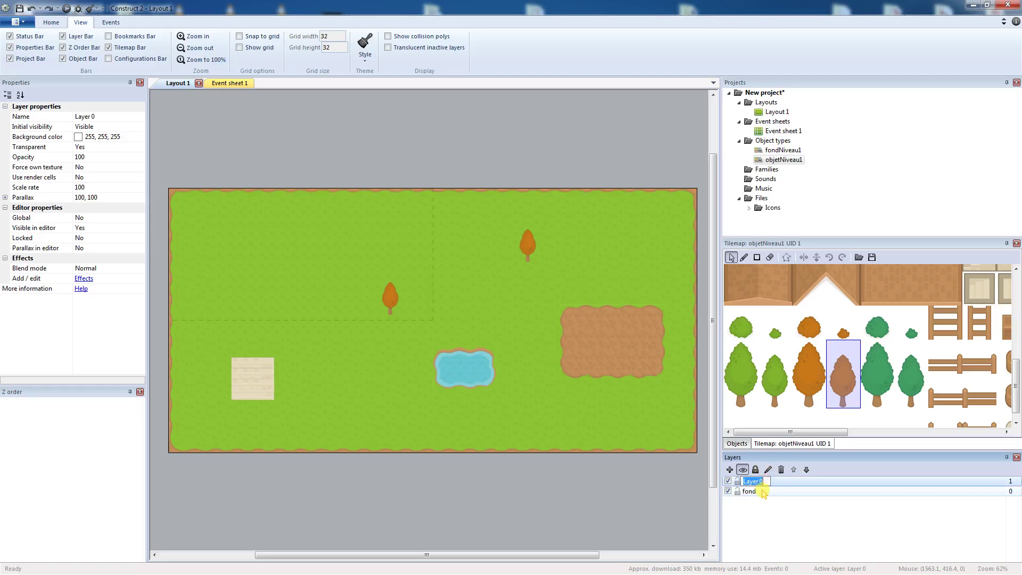
pyautogui.write('objet')
pyautogui.press('Return')
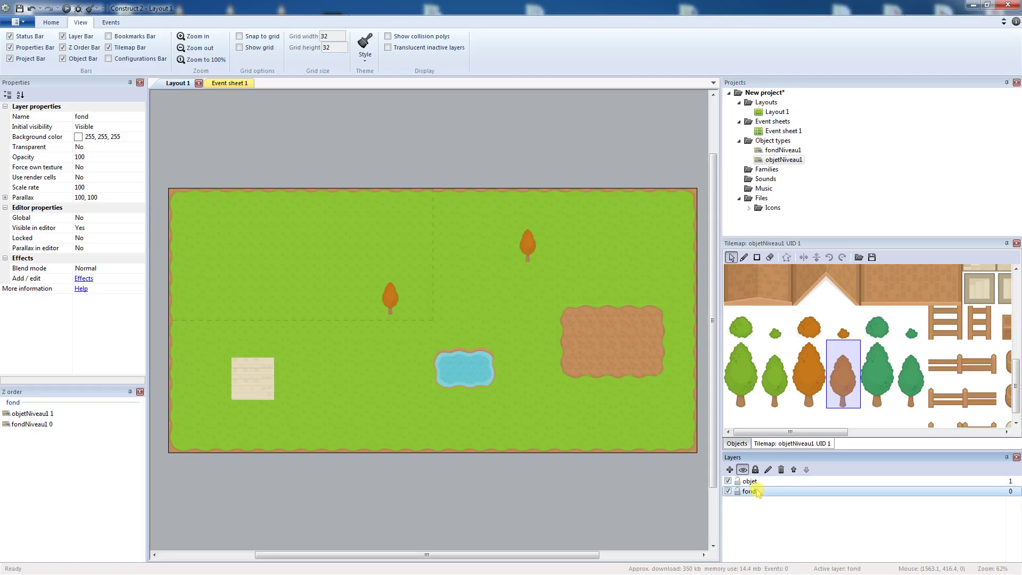
# - Check fondNiveau1's layer, assign the objetNiveau1 tilemap to the objet layer, and clear the selection
pyautogui.click(759, 491)
pyautogui.click(783, 150)
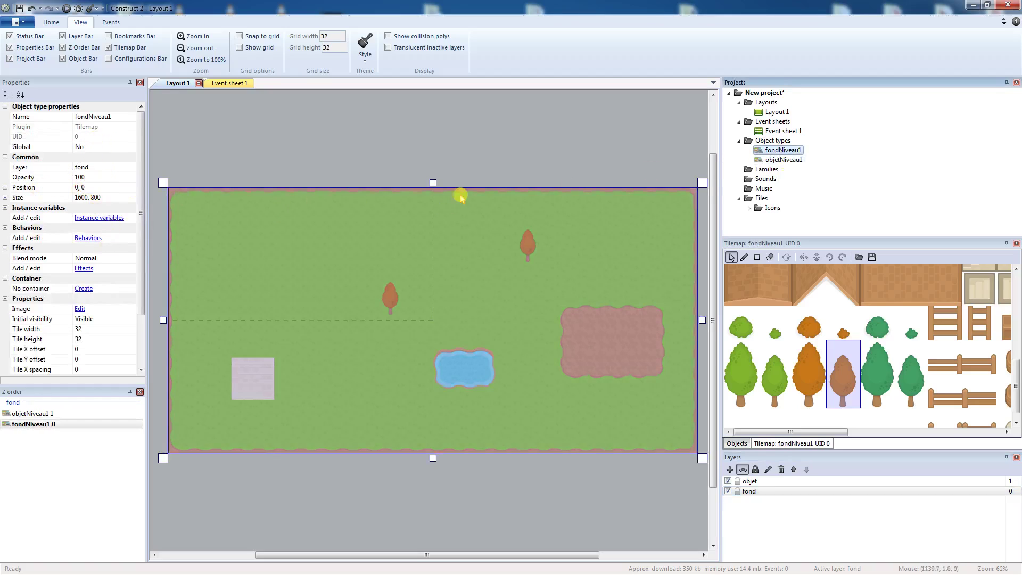
pyautogui.click(784, 160)
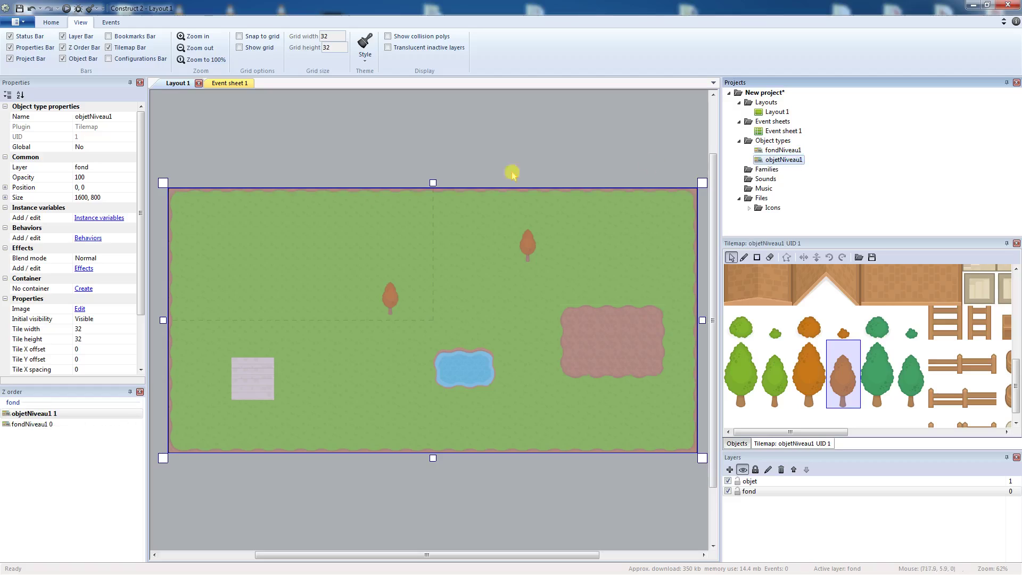
pyautogui.click(106, 168)
pyautogui.click(131, 167)
pyautogui.click(109, 187)
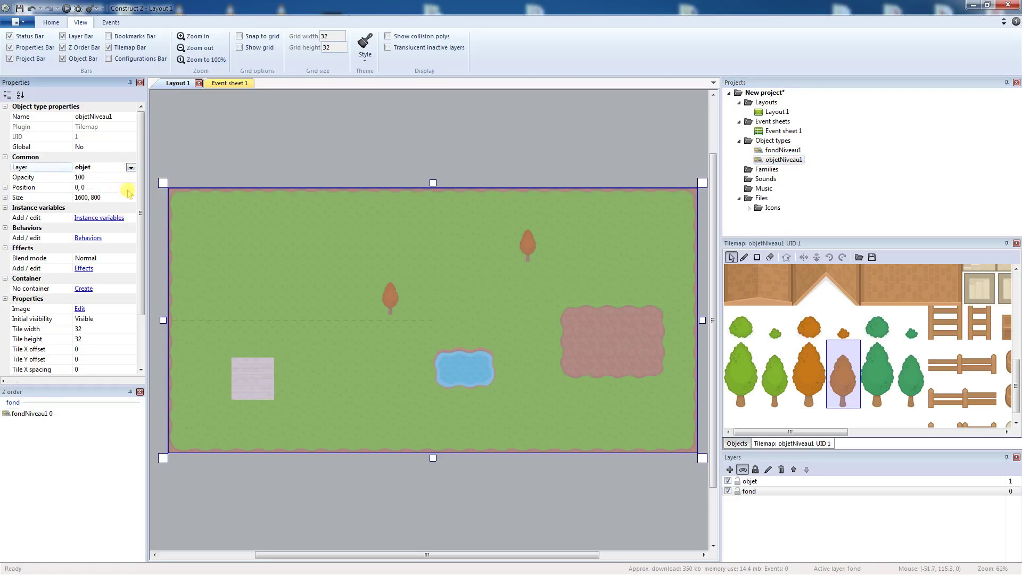
pyautogui.click(273, 160)
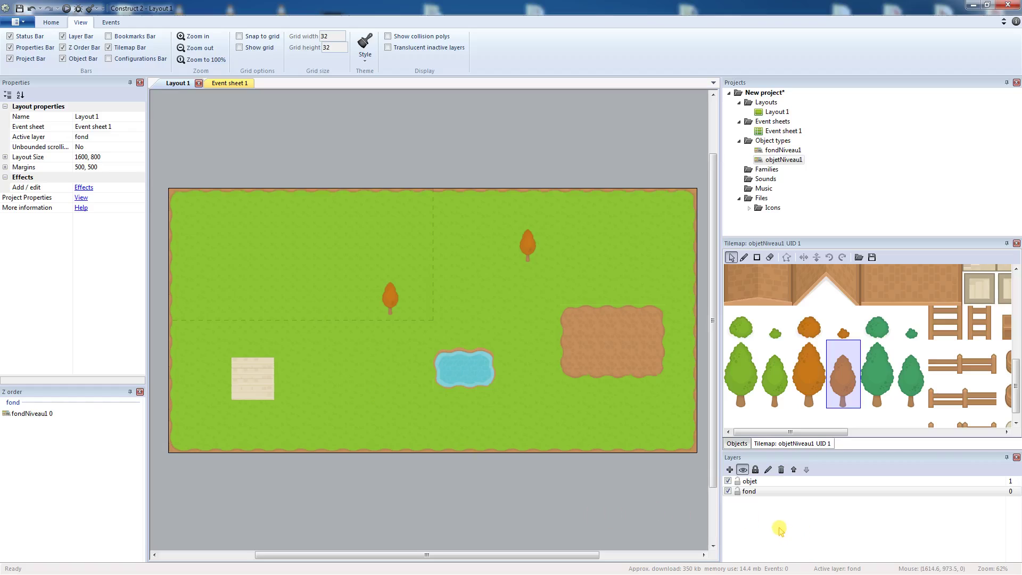
# - Lock the fond layer against selection and editing in the layout
pyautogui.click(737, 492)
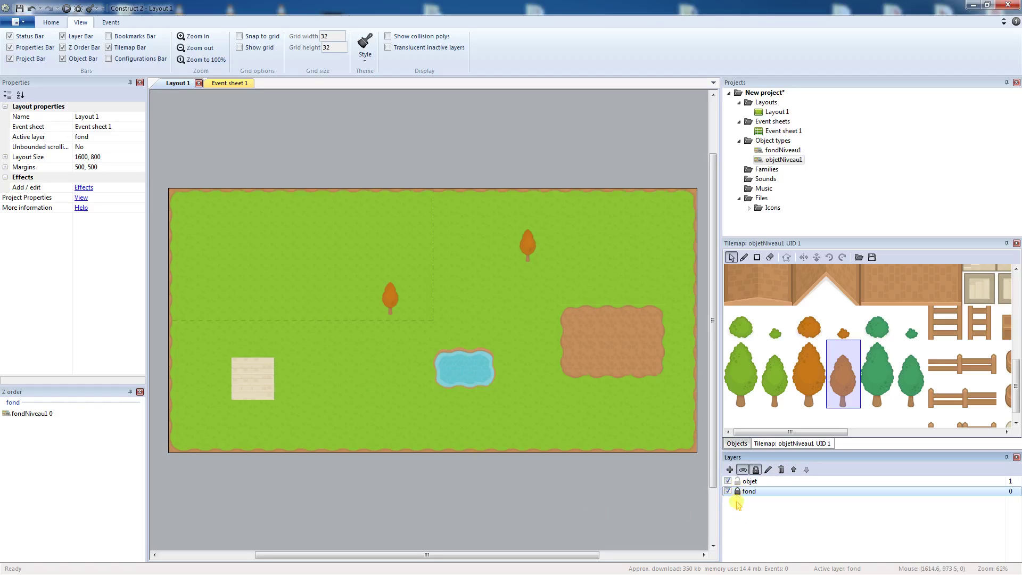
pyautogui.click(747, 492)
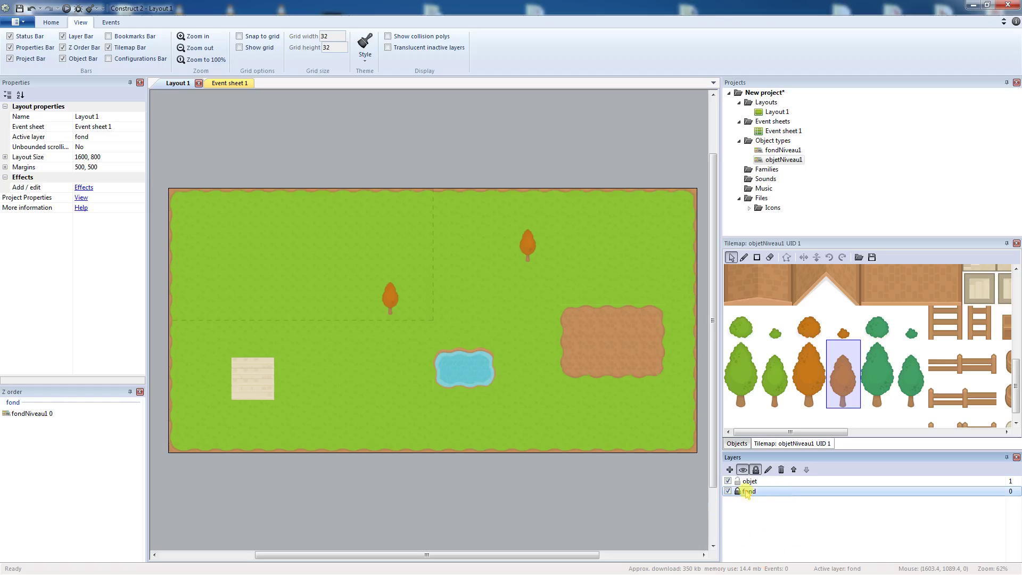
# - Try moving the objetNiveau1 tilemap around over the locked fond background
pyautogui.moveTo(516, 299); pyautogui.dragTo(480, 507)
pyautogui.moveTo(472, 325); pyautogui.dragTo(482, 258)
pyautogui.moveTo(313, 272)
pyautogui.mouseDown()
pyautogui.moveTo(411, 477)
pyautogui.moveTo(420, 475)
pyautogui.mouseUp()
pyautogui.moveTo(471, 432)
pyautogui.mouseDown()
pyautogui.moveTo(570, 390)
pyautogui.moveTo(583, 361)
pyautogui.mouseUp()
pyautogui.click(415, 257)
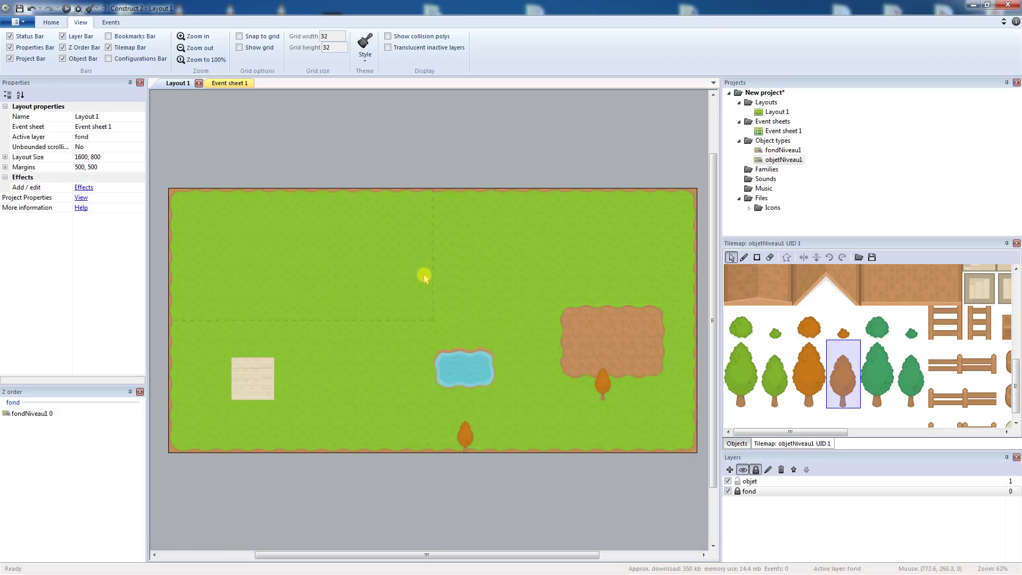
pyautogui.click(510, 429)
pyautogui.moveTo(527, 482); pyautogui.dragTo(435, 334)
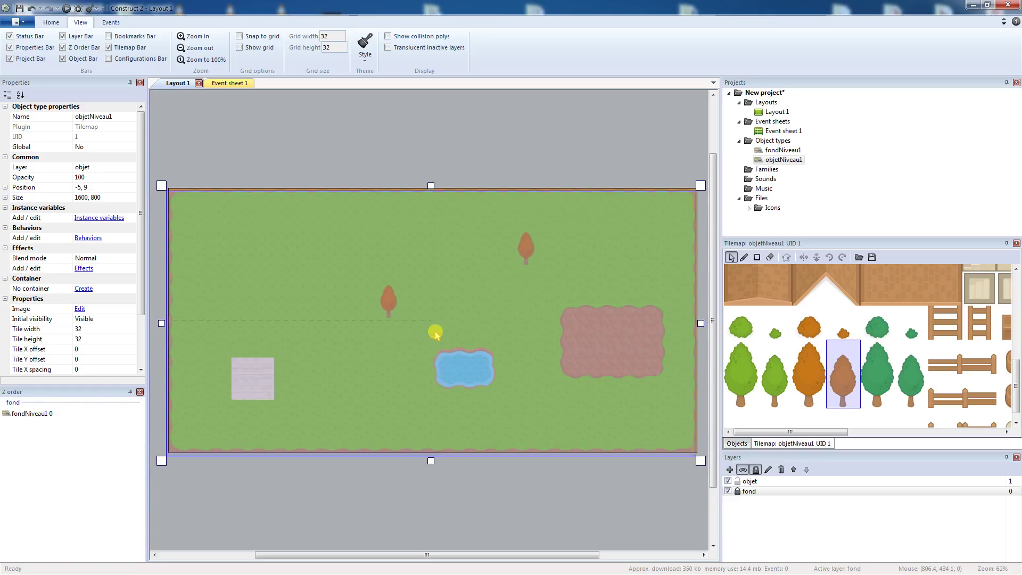
# - Set the objetNiveau1 tilemap's position to 0, 0 and clear the selection
pyautogui.click(97, 188)
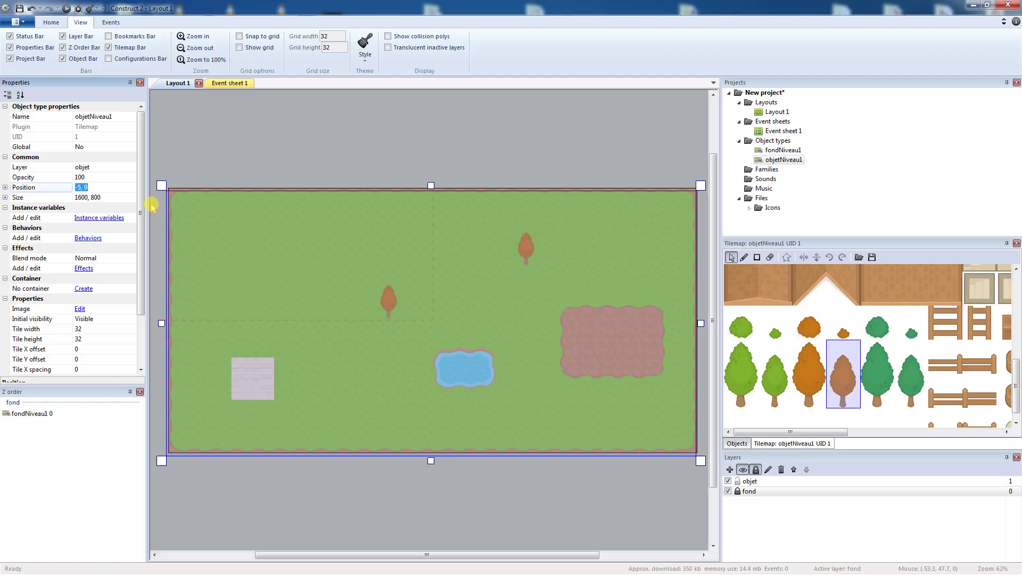
pyautogui.write('0')
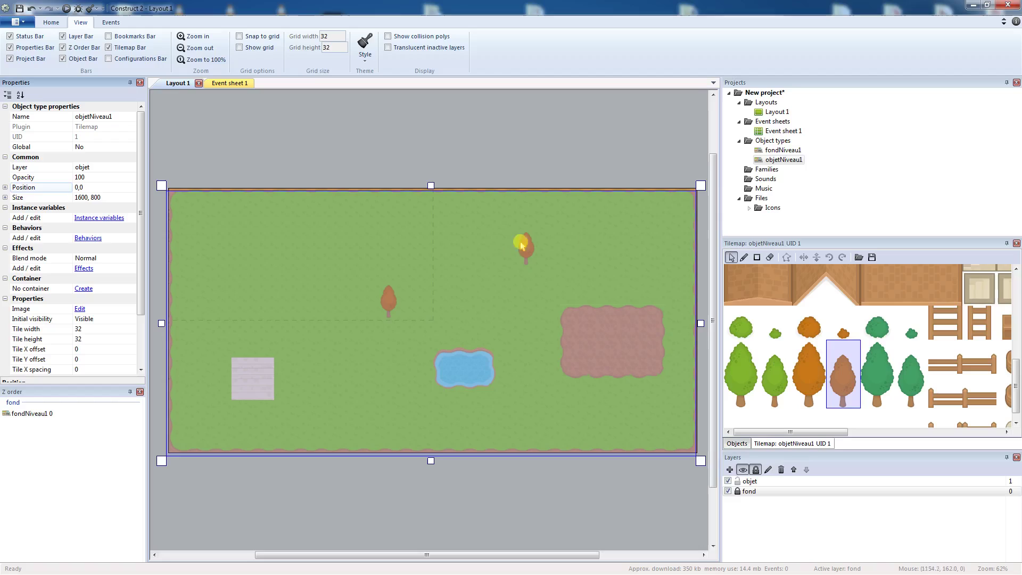
pyautogui.click(483, 130)
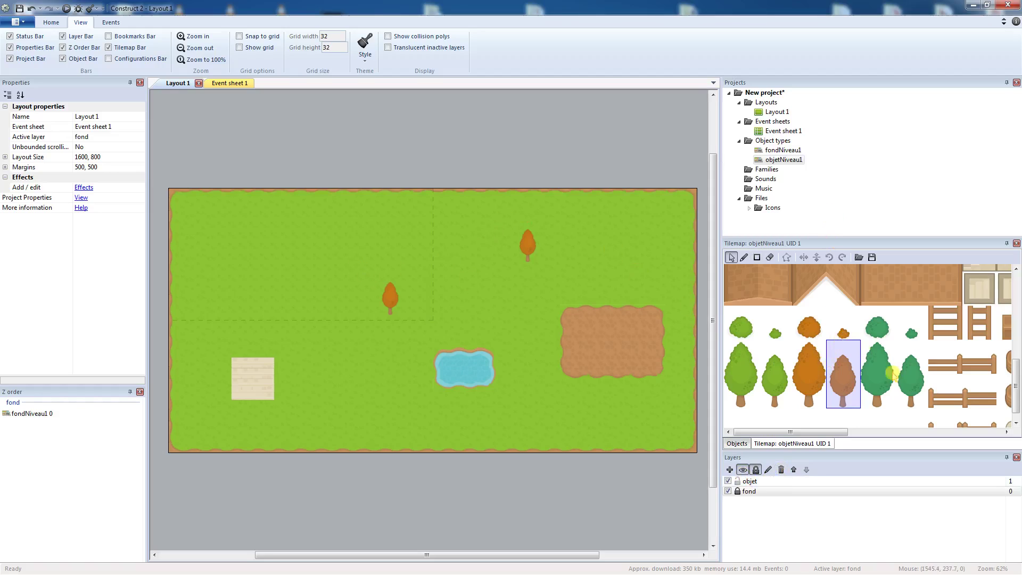
# - Try to place the pointed roof tiles above the beige house wall, and reset the objetNiveau1 tilemap's position to 0, 0
pyautogui.scroll(3, 852, 341)
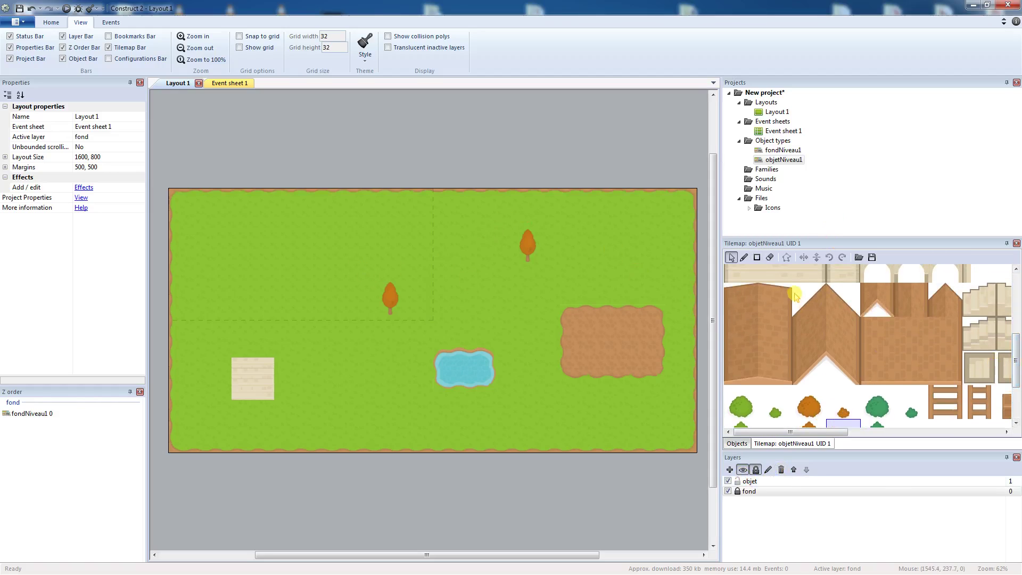
pyautogui.moveTo(794, 291); pyautogui.dragTo(843, 379)
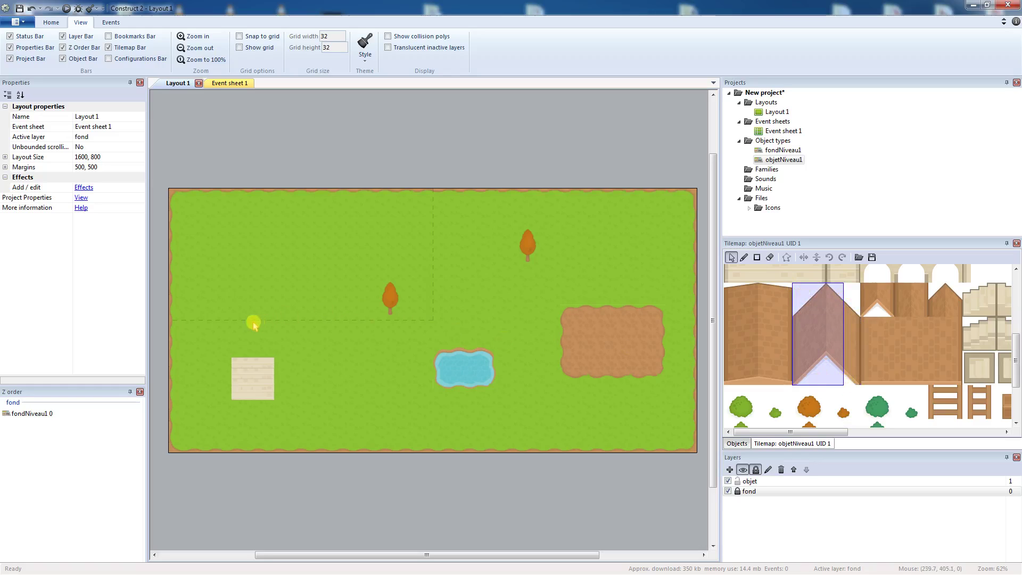
pyautogui.click(228, 321)
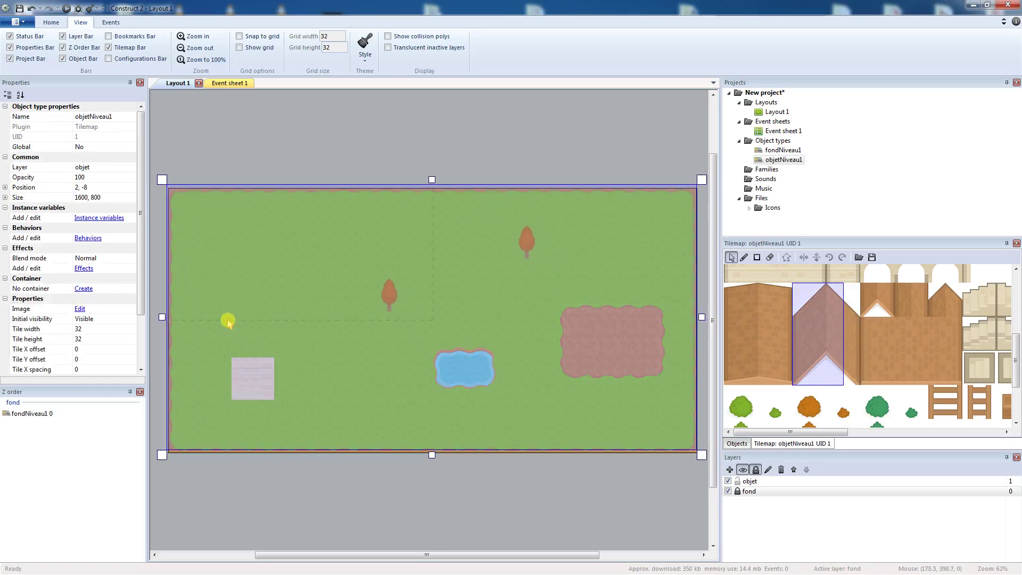
pyautogui.moveTo(228, 321); pyautogui.dragTo(229, 325)
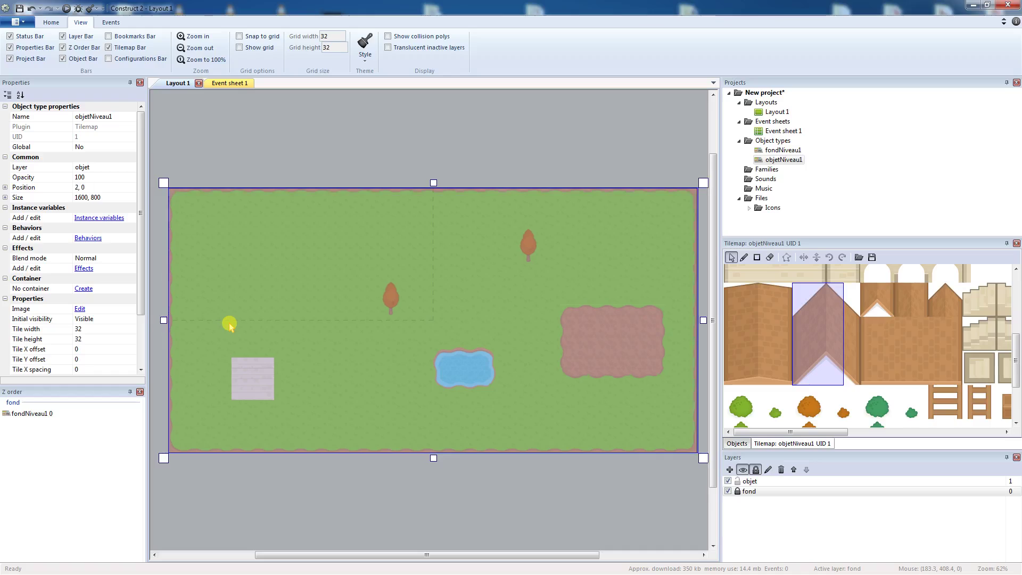
pyautogui.click(84, 187)
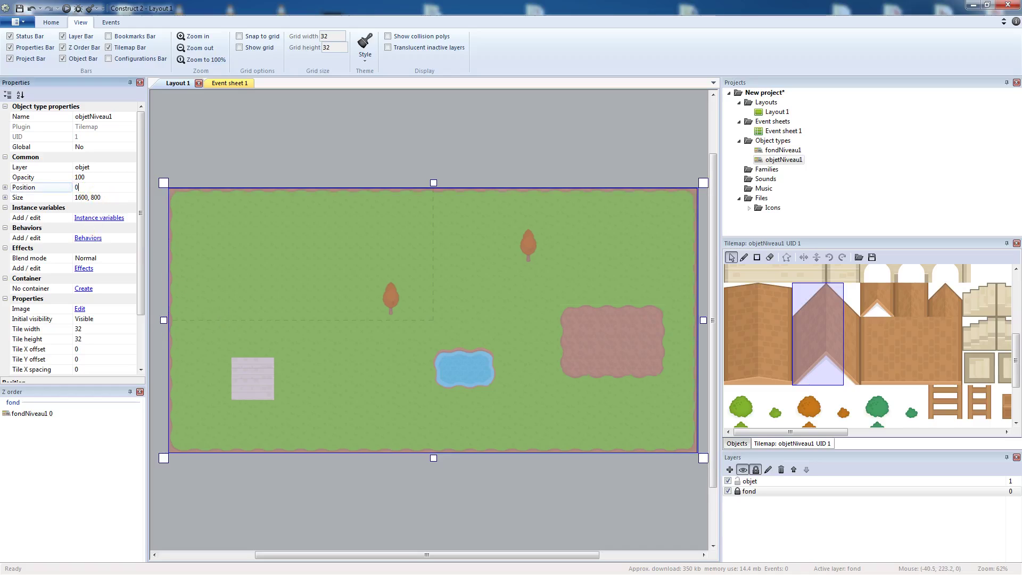
pyautogui.press('Return')
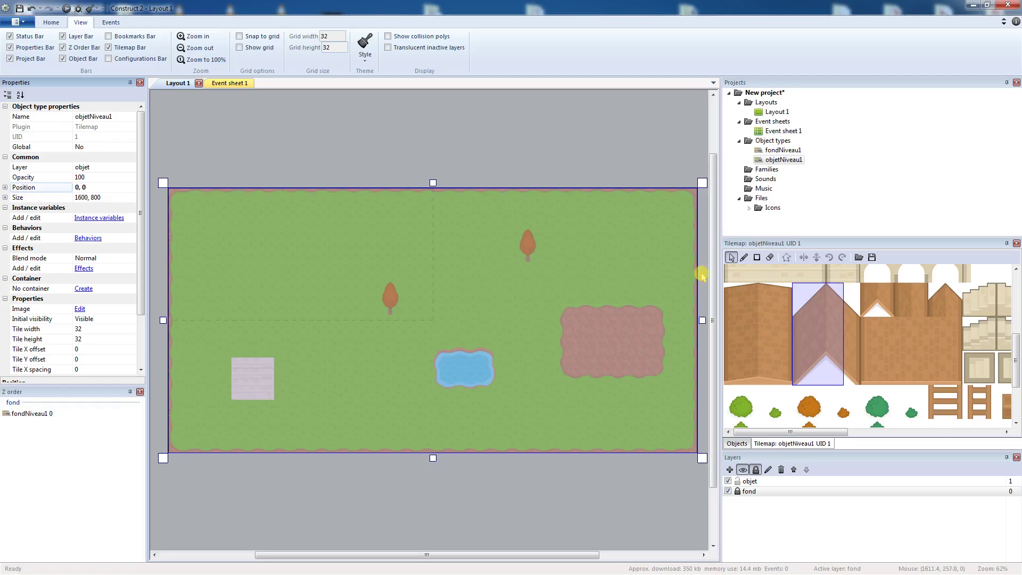
# - Draw the full pointed brown roof from the tileset as a rectangle onto the beige house wall in the layout
pyautogui.click(756, 257)
pyautogui.moveTo(797, 287); pyautogui.dragTo(852, 376)
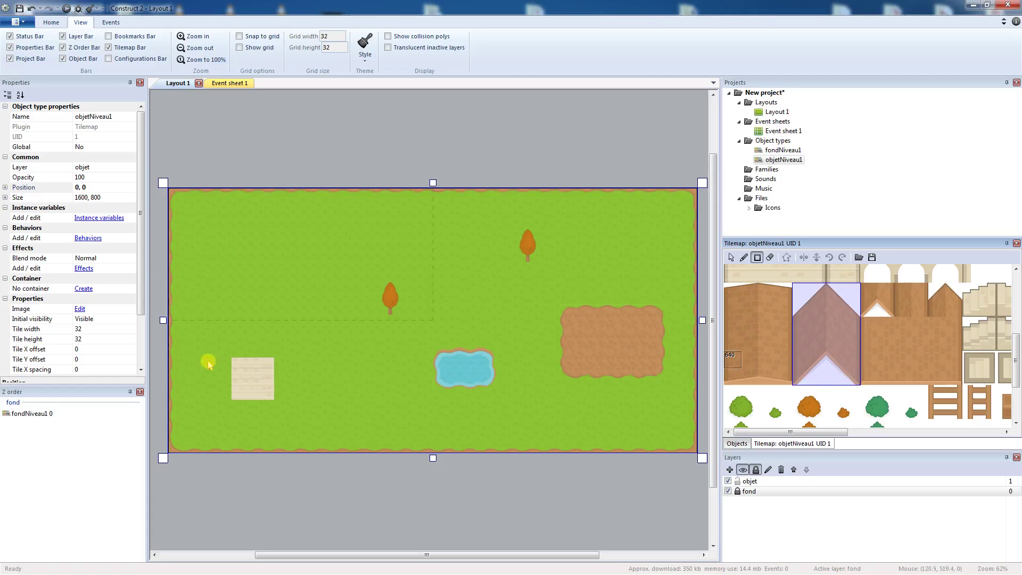
pyautogui.moveTo(237, 326)
pyautogui.mouseDown()
pyautogui.moveTo(261, 347)
pyautogui.moveTo(270, 377)
pyautogui.mouseUp()
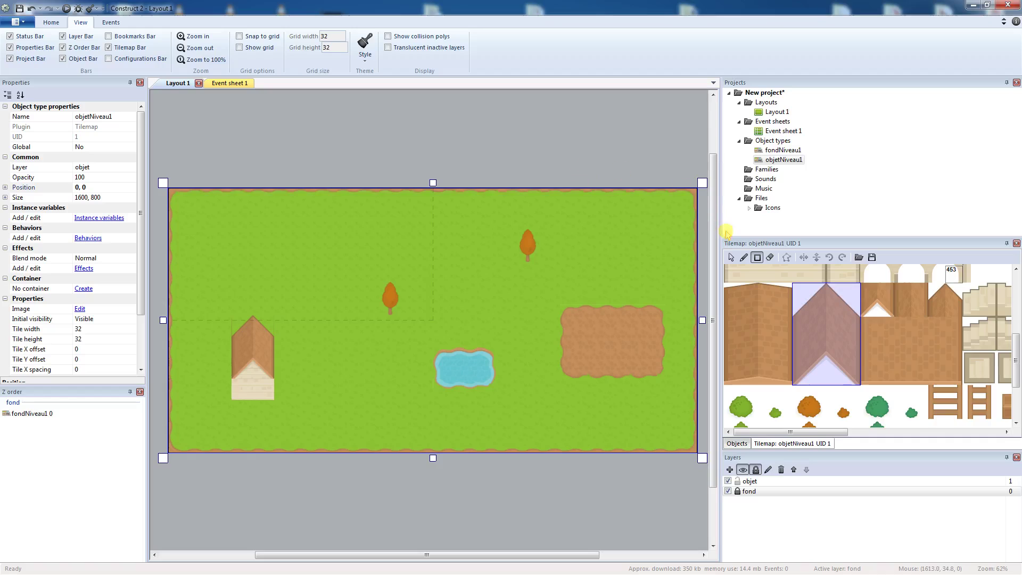
# - Insert a Sprite object named perso and place it on the grass above and beside the pond
pyautogui.click(731, 257)
pyautogui.rightClick(320, 220)
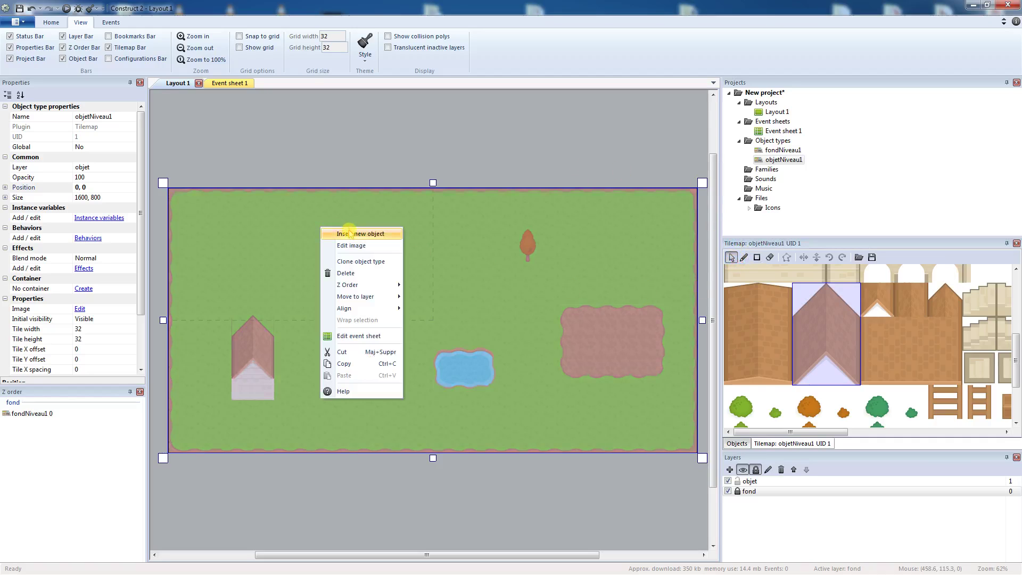
pyautogui.click(344, 230)
pyautogui.click(365, 377)
pyautogui.click(266, 399)
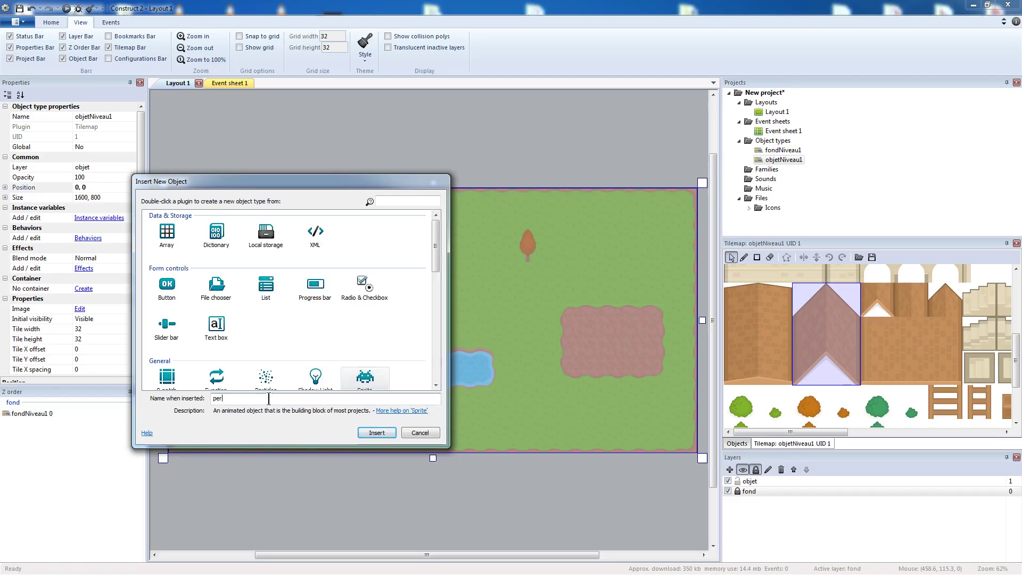
pyautogui.write('perso')
pyautogui.press('Return')
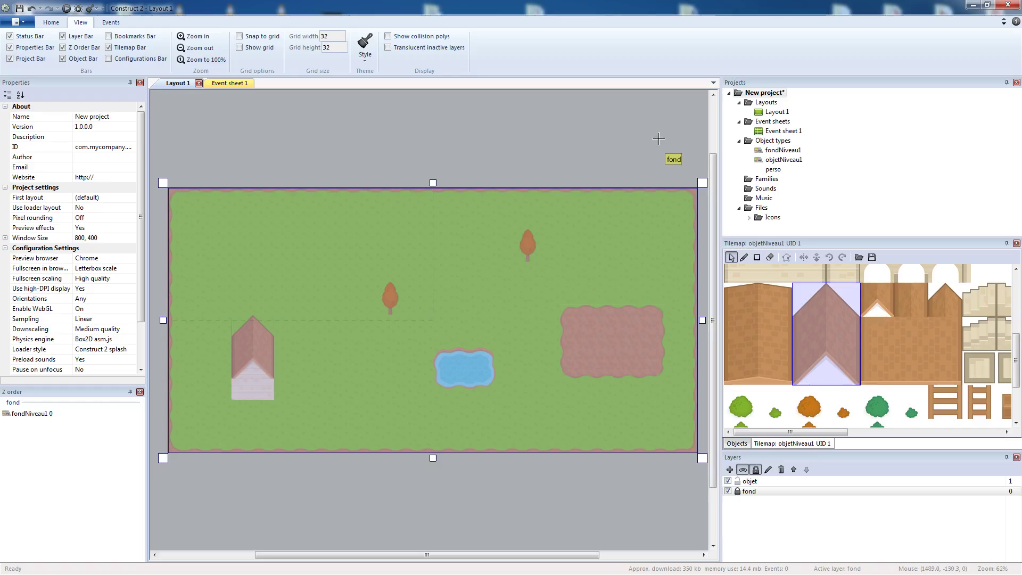
pyautogui.click(498, 275)
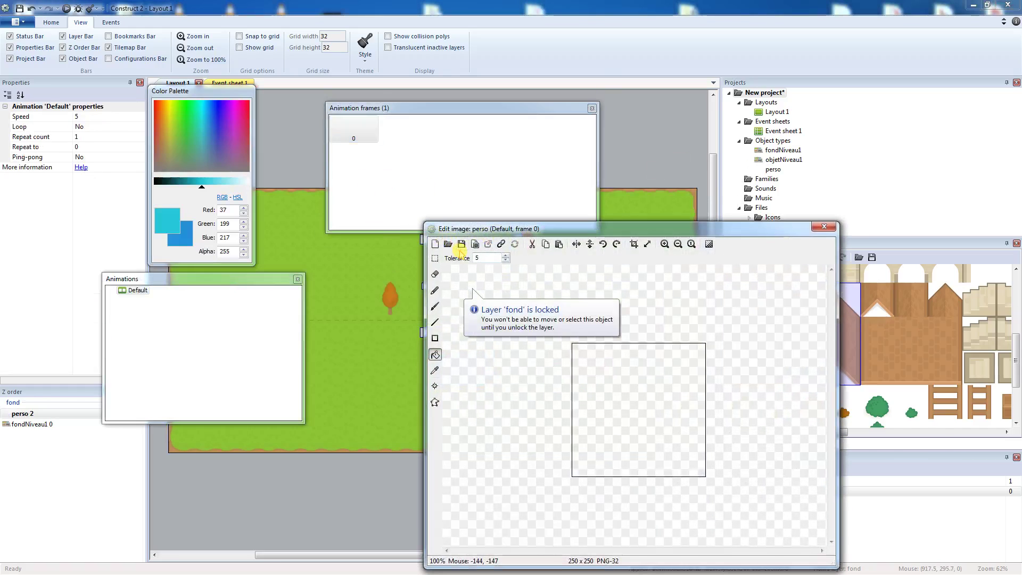
# - Load 1.png from the perso/descend folder as the perso sprite's image and close the image editor
pyautogui.click(448, 245)
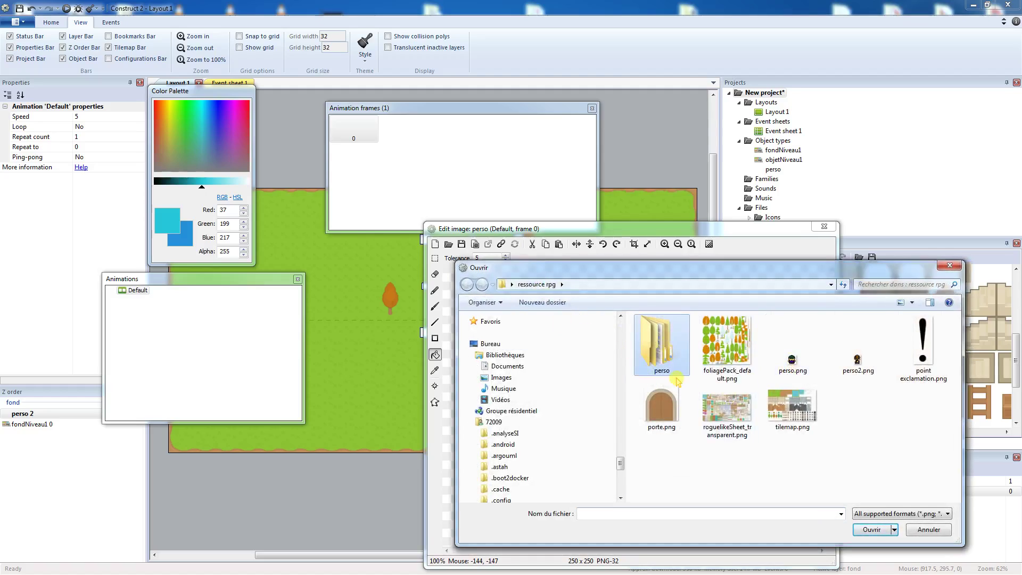
pyautogui.doubleClick(672, 375)
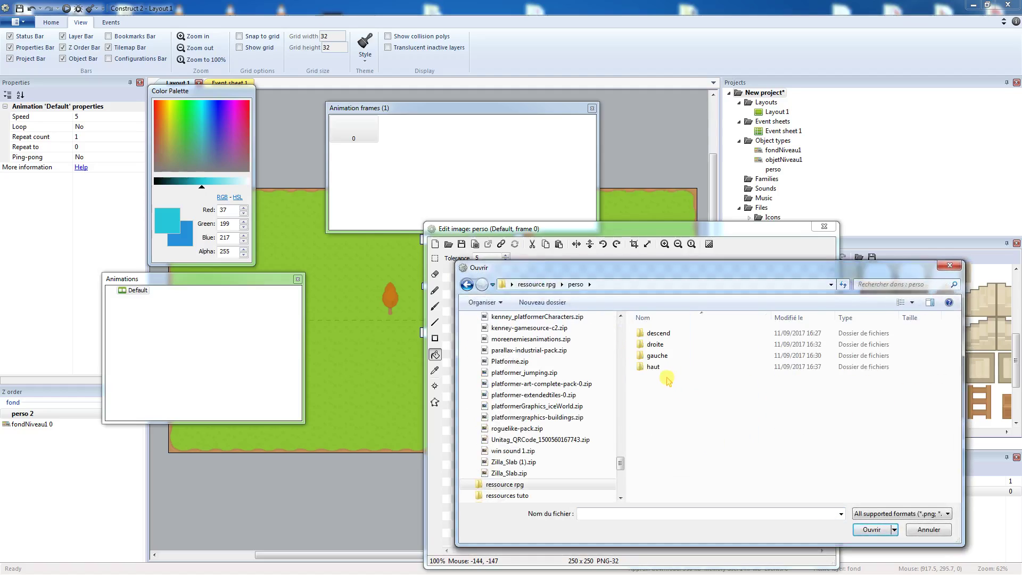
pyautogui.doubleClick(672, 334)
pyautogui.click(653, 345)
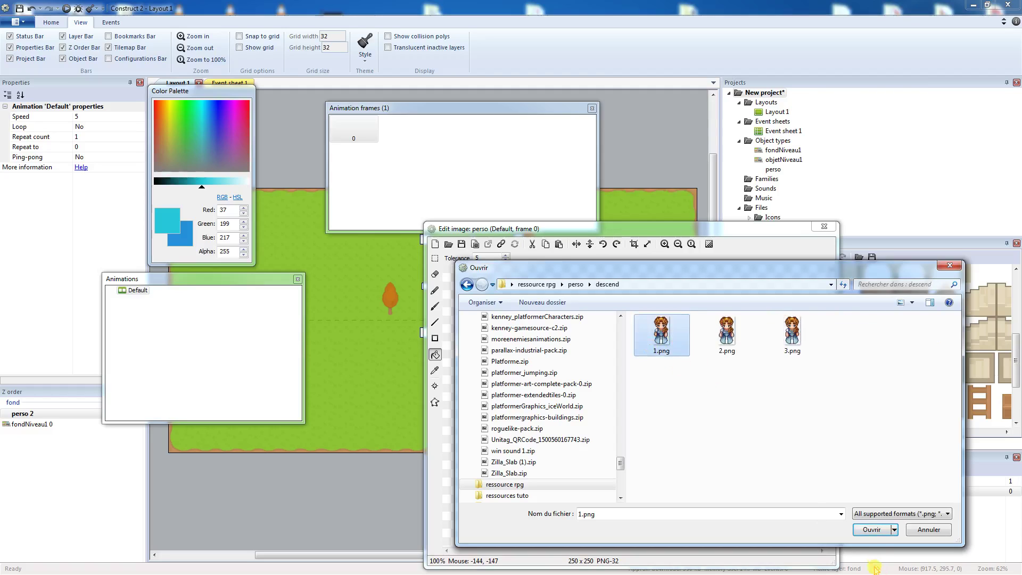
pyautogui.click(874, 531)
pyautogui.click(826, 228)
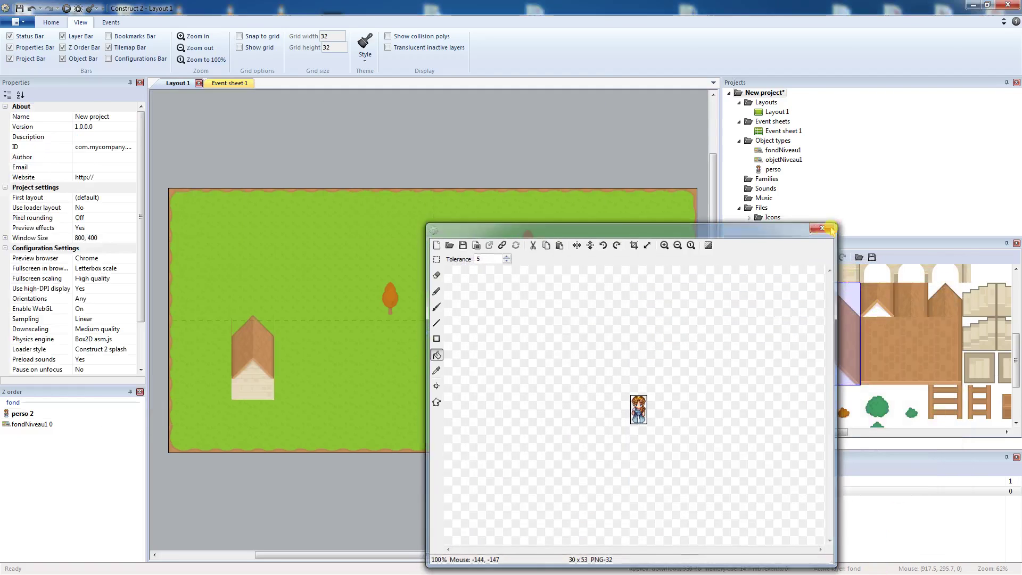
# - Move the objetNiveau1 tilemap down so that it clears the perso sprite in the layout
pyautogui.click(473, 287)
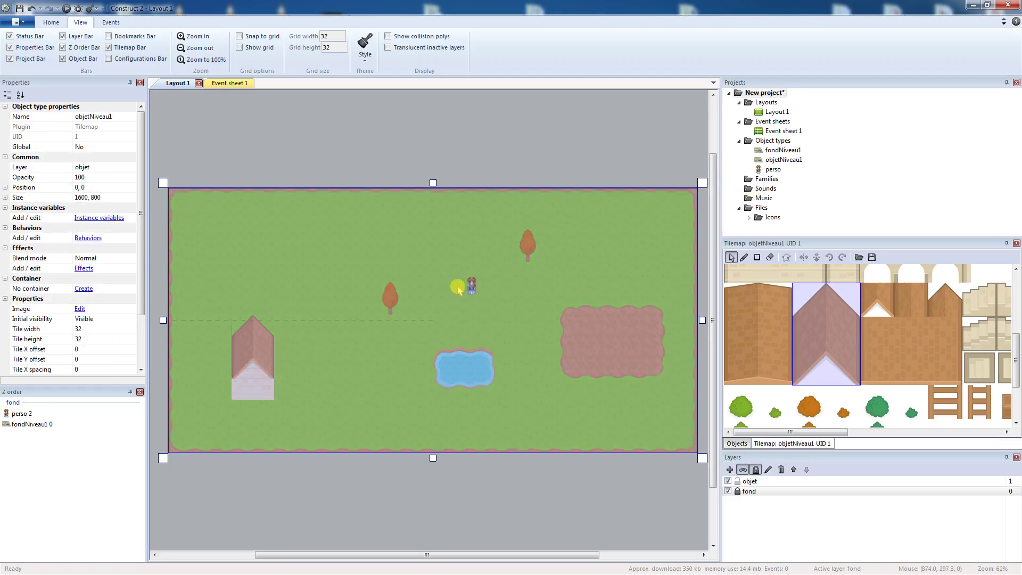
pyautogui.click(766, 493)
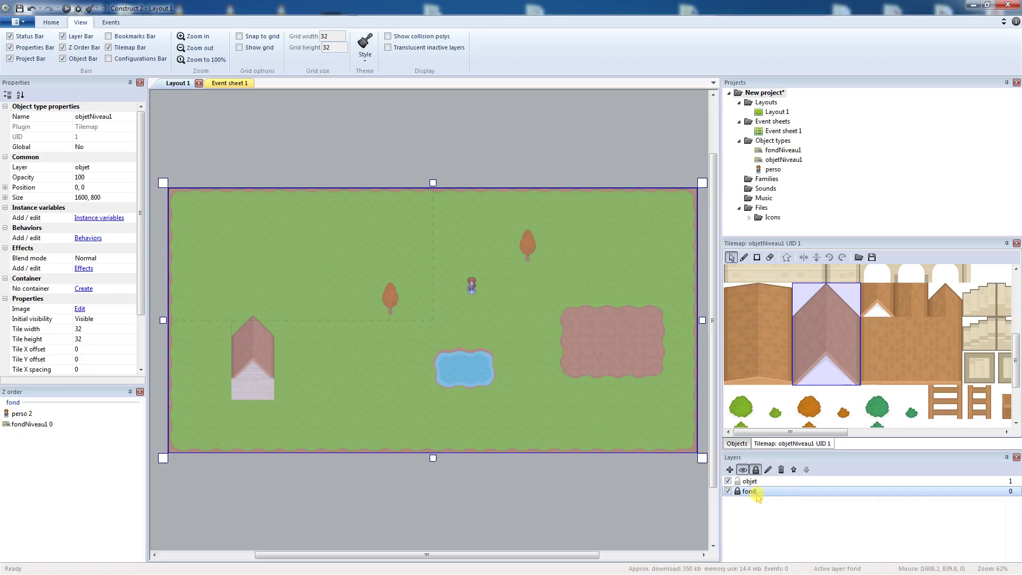
pyautogui.moveTo(499, 277); pyautogui.dragTo(528, 472)
pyautogui.click(473, 286)
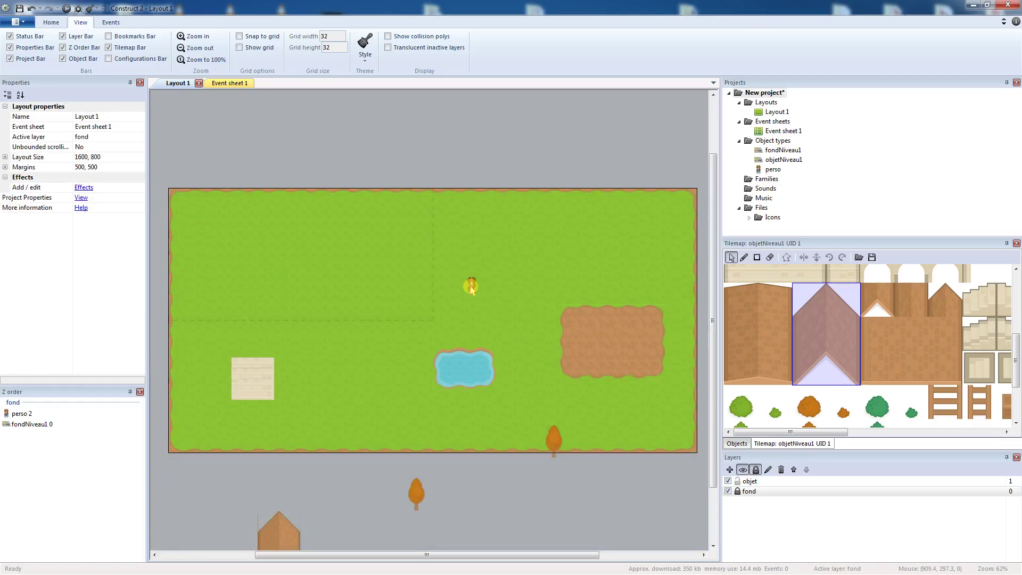
pyautogui.doubleClick(471, 288)
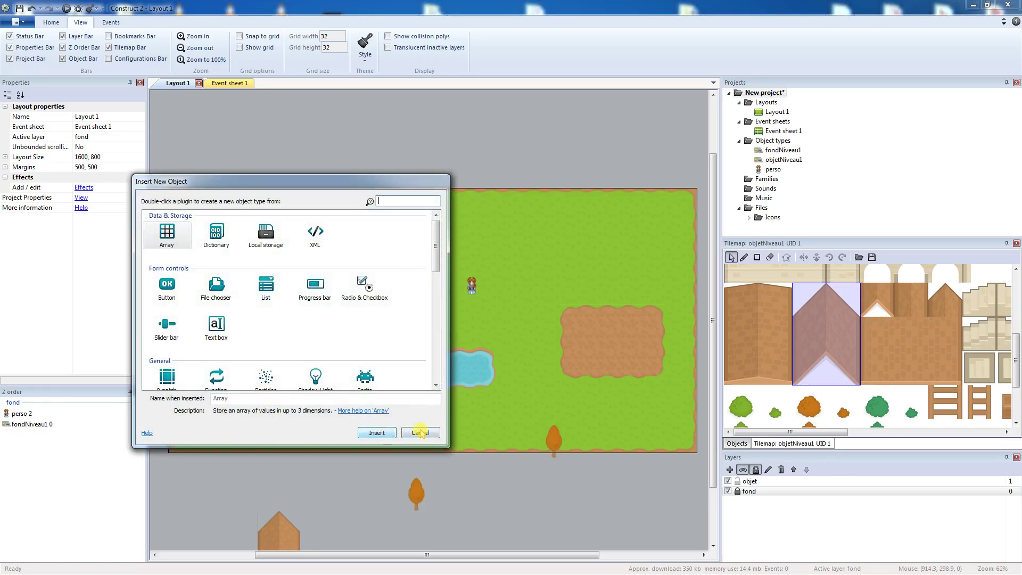
pyautogui.click(420, 432)
# - Unlock the fond layer and select the perso sprite in the layout
pyautogui.click(741, 492)
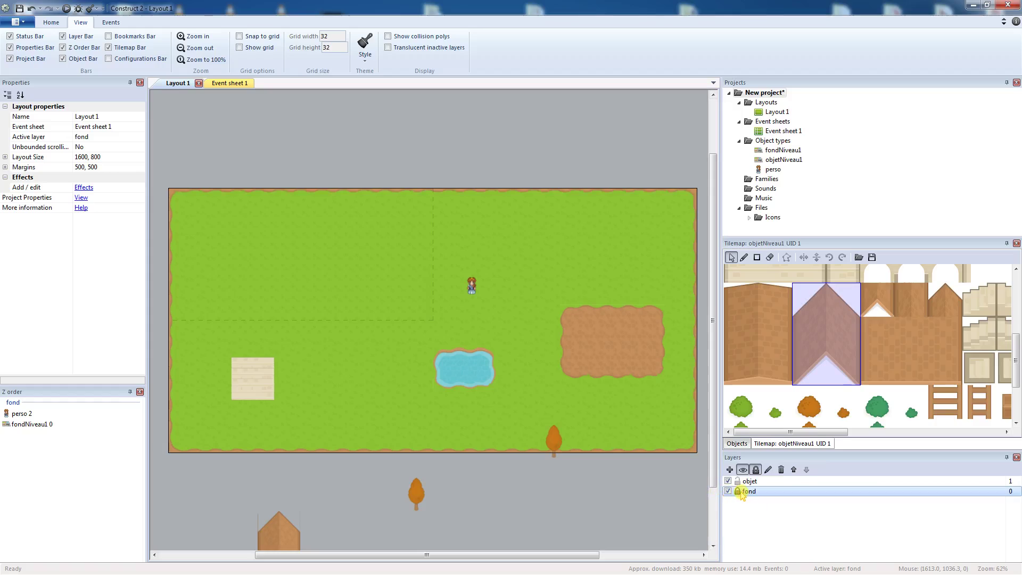
pyautogui.click(470, 286)
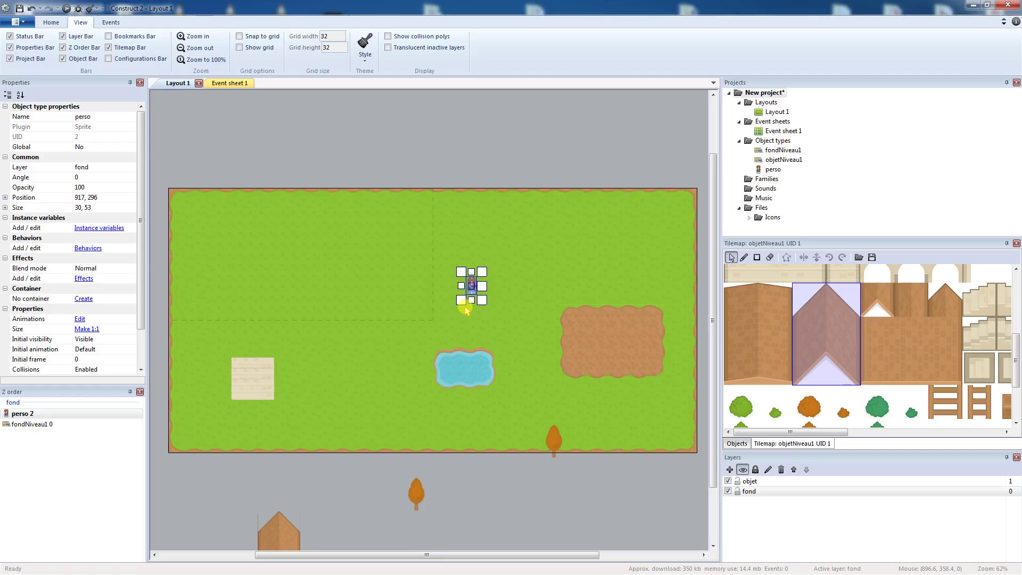
# - Add a new layer above objet and name it perso
pyautogui.click(730, 470)
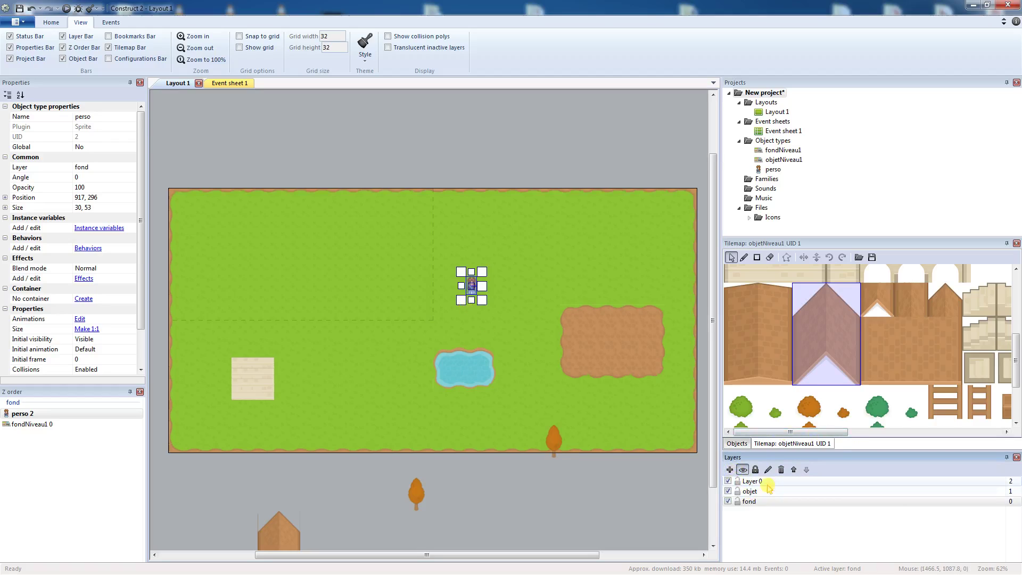
pyautogui.click(761, 482)
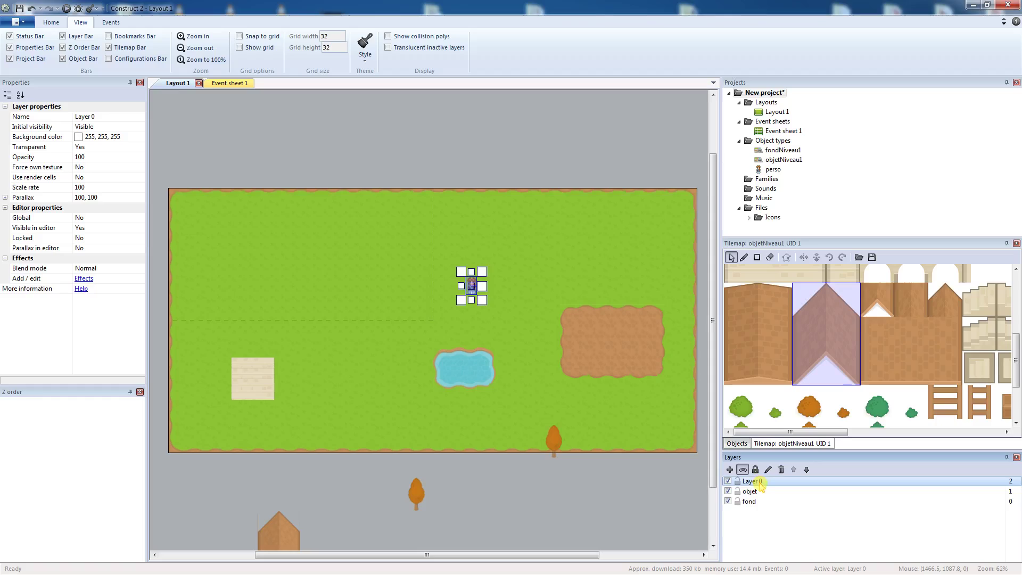
pyautogui.rightClick(762, 484)
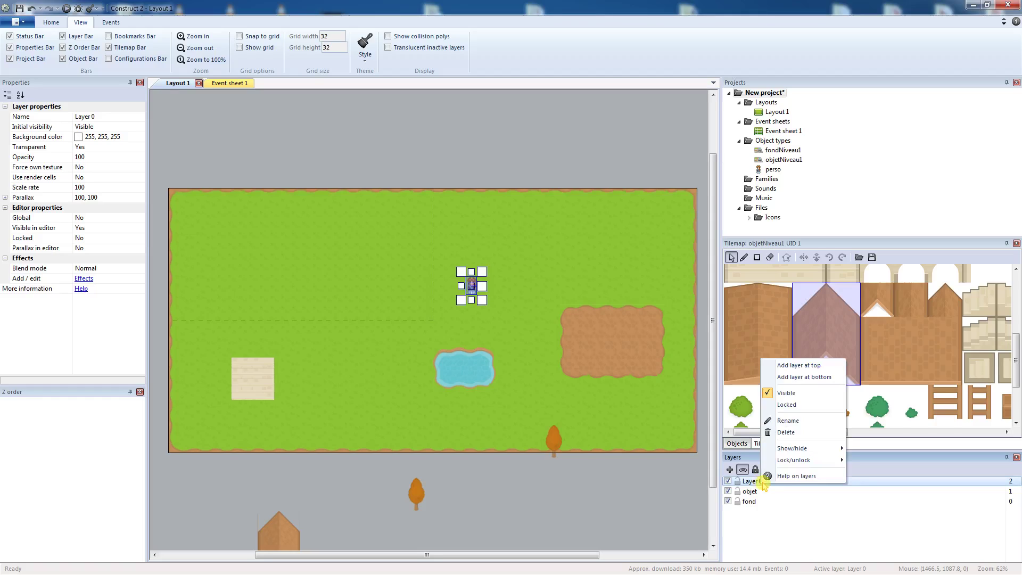
pyautogui.click(787, 426)
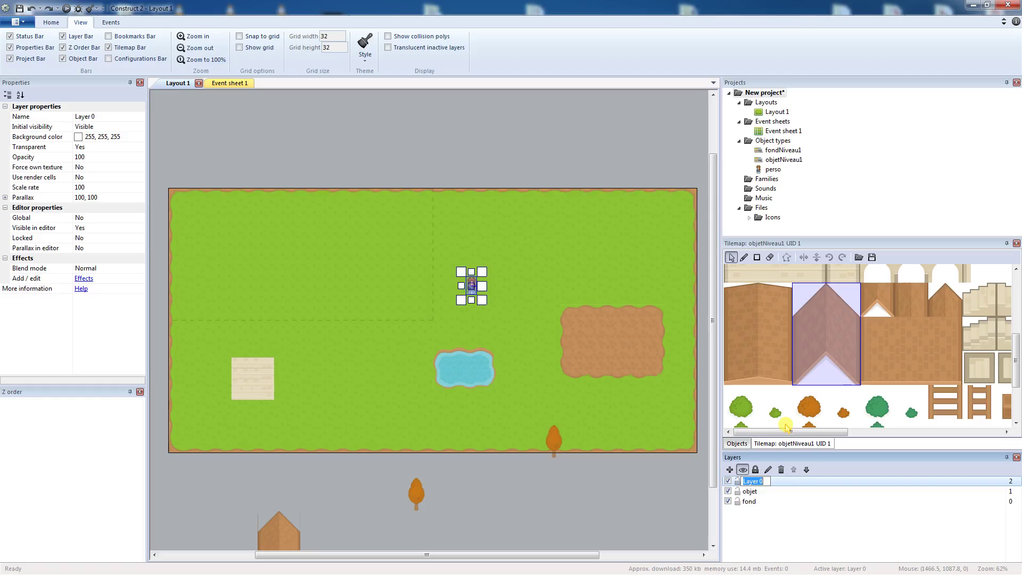
pyautogui.write('perso')
pyautogui.press('Return')
# - Assign the perso sprite to the perso layer
pyautogui.click(775, 172)
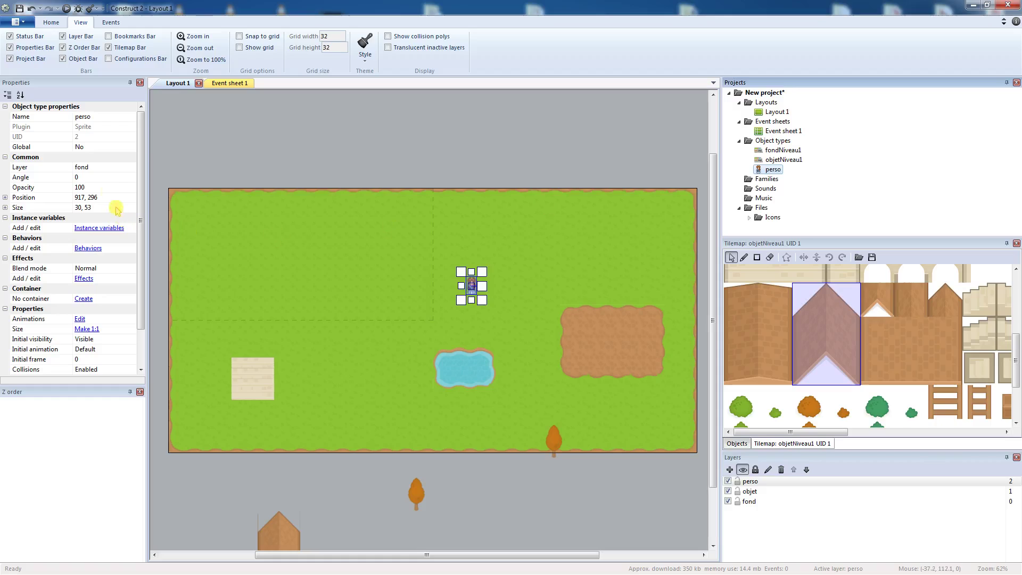
pyautogui.click(100, 167)
pyautogui.click(130, 167)
pyautogui.click(101, 194)
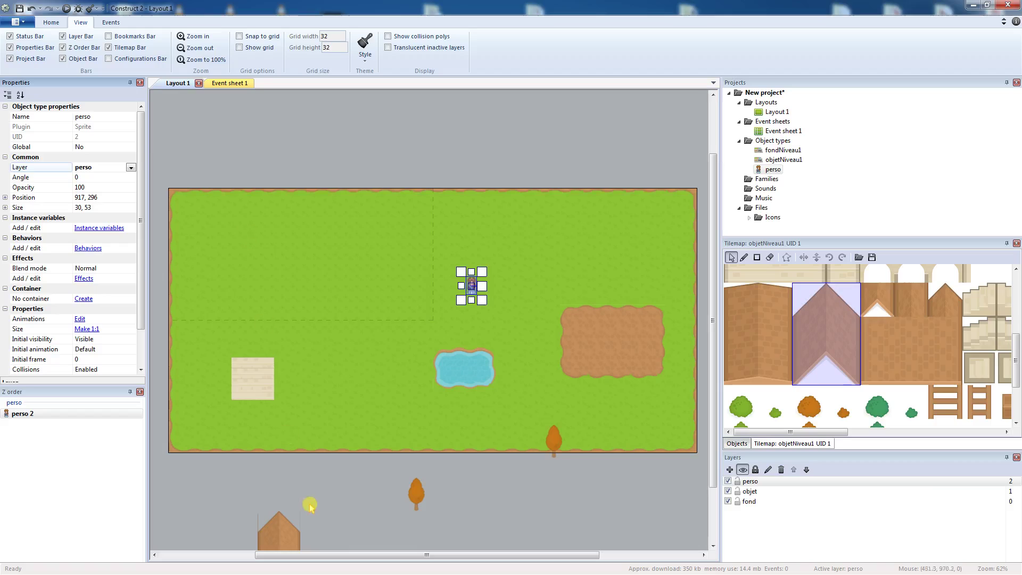
# - Move the objetNiveau1 tilemap back over the background and set its position to 0, 0
pyautogui.click(491, 522)
pyautogui.moveTo(474, 491); pyautogui.dragTo(456, 306)
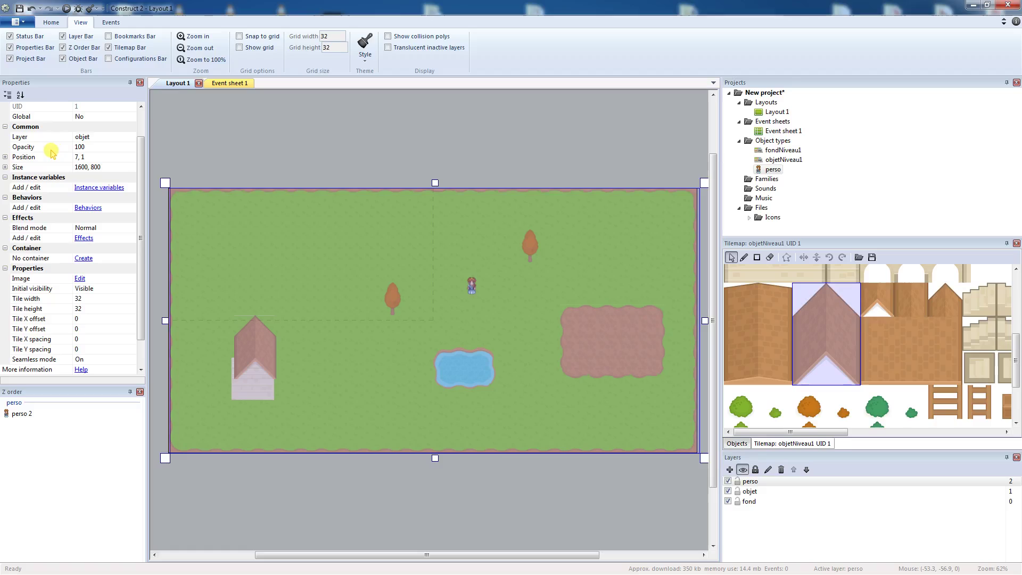
pyautogui.click(86, 157)
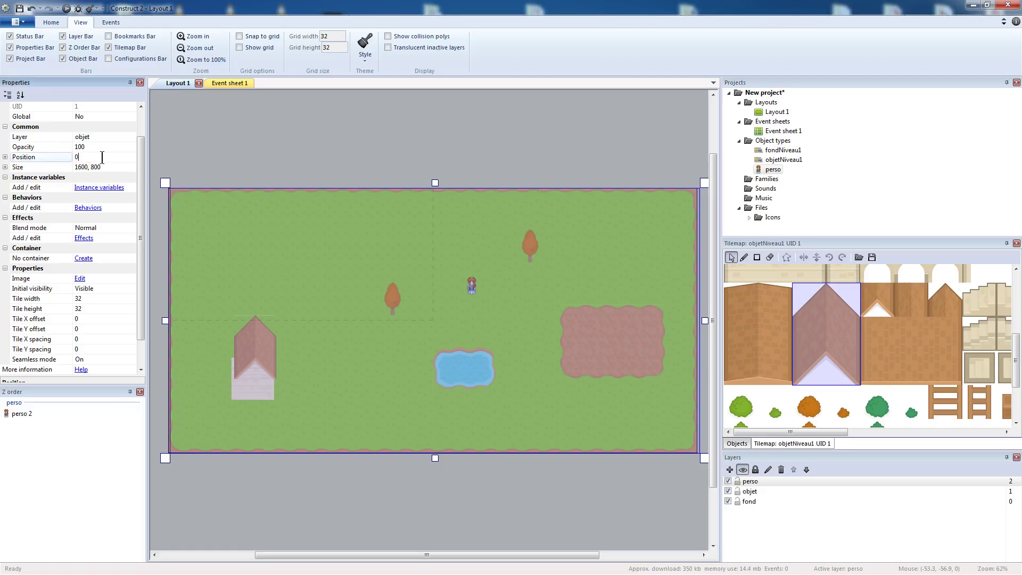
pyautogui.write('0, 0')
pyautogui.press('Return')
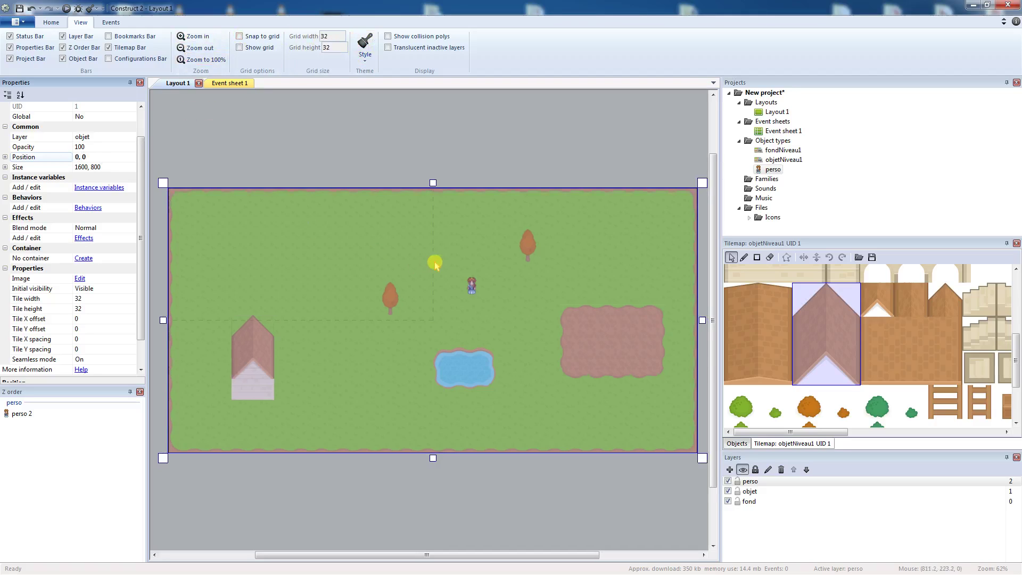
# - Move the perso sprite to about 453, 243, above the house, and lock the fond layer
pyautogui.click(471, 286)
pyautogui.moveTo(473, 288); pyautogui.dragTo(320, 269)
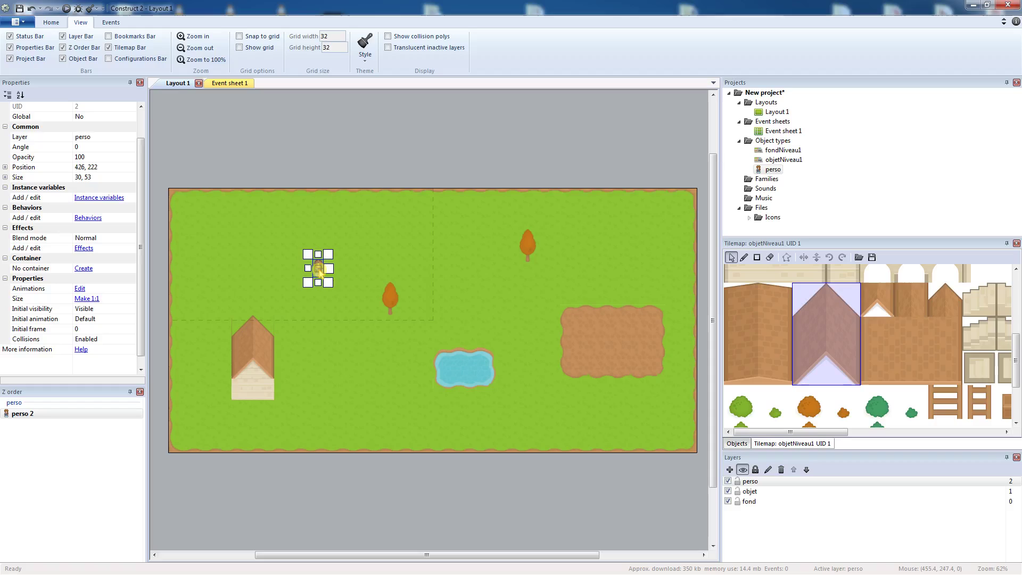
pyautogui.click(738, 501)
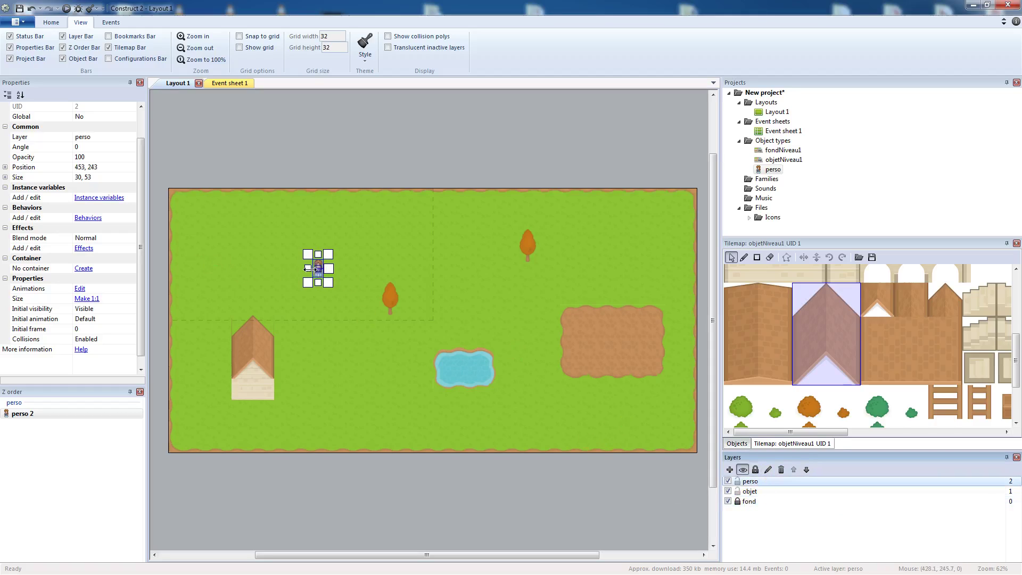
# - Add the 8 Direction behavior to the perso sprite
pyautogui.click(88, 218)
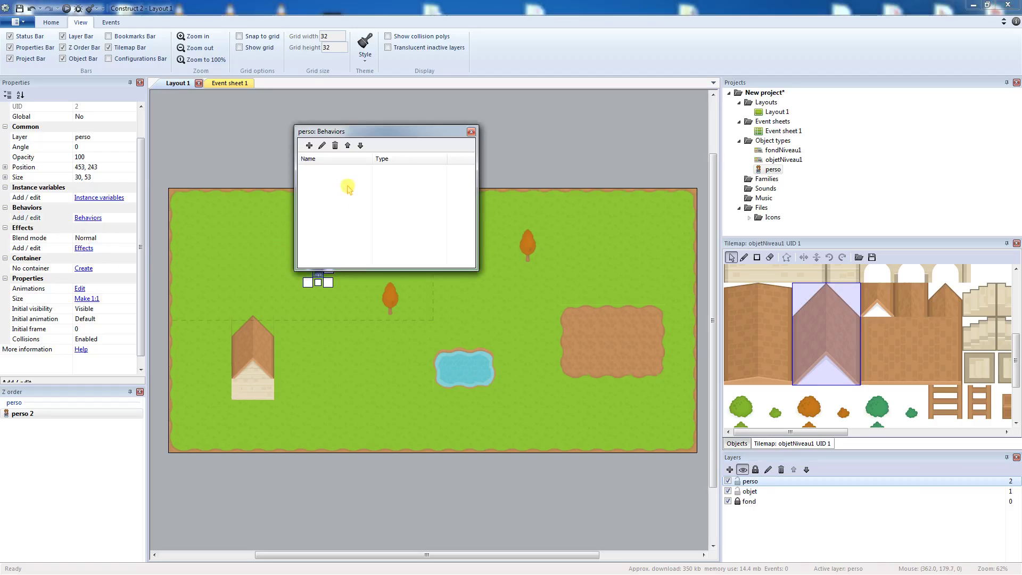
pyautogui.click(308, 146)
pyautogui.moveTo(460, 199); pyautogui.dragTo(449, 266)
pyautogui.click(244, 246)
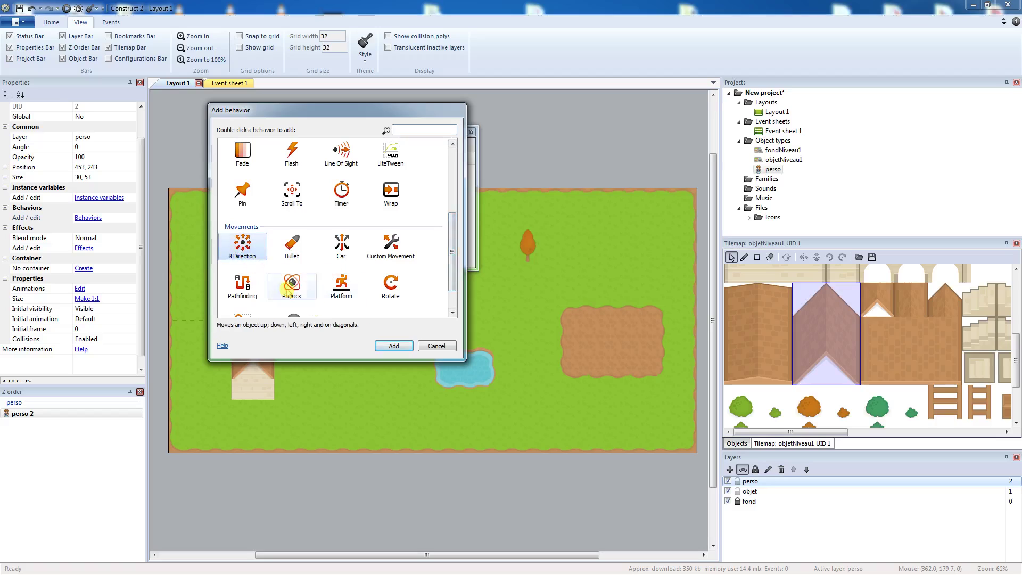
pyautogui.click(394, 346)
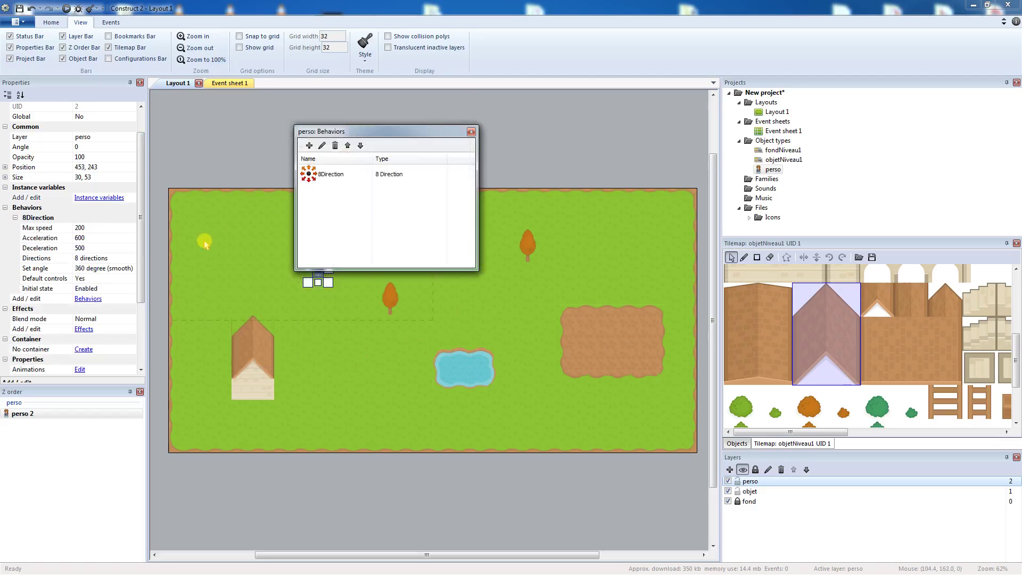
pyautogui.click(471, 131)
# - Preview the layout in the browser, test moving the character downward, and close the preview
pyautogui.click(66, 9)
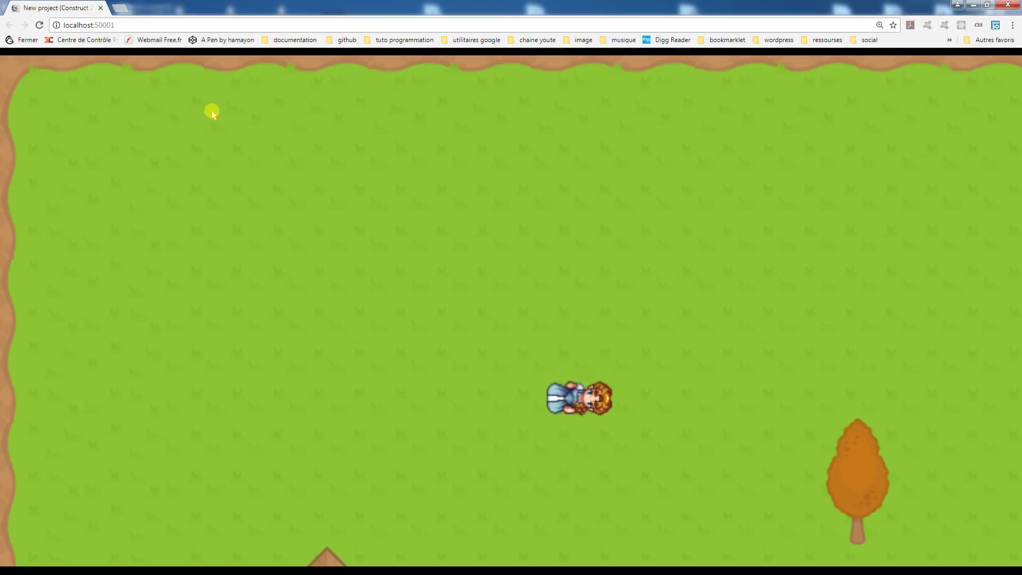
pyautogui.press('Down')
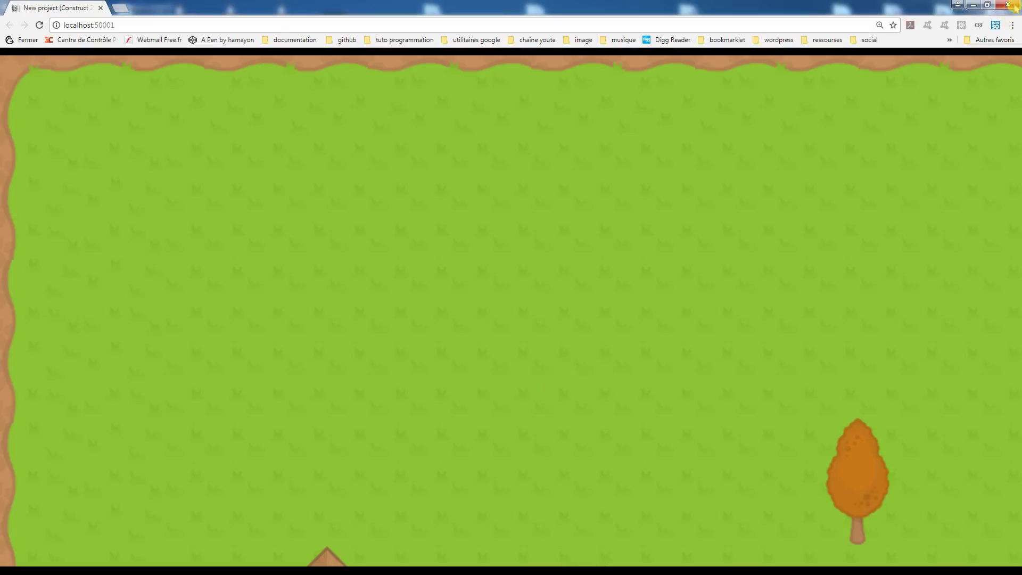
pyautogui.click(1008, 5)
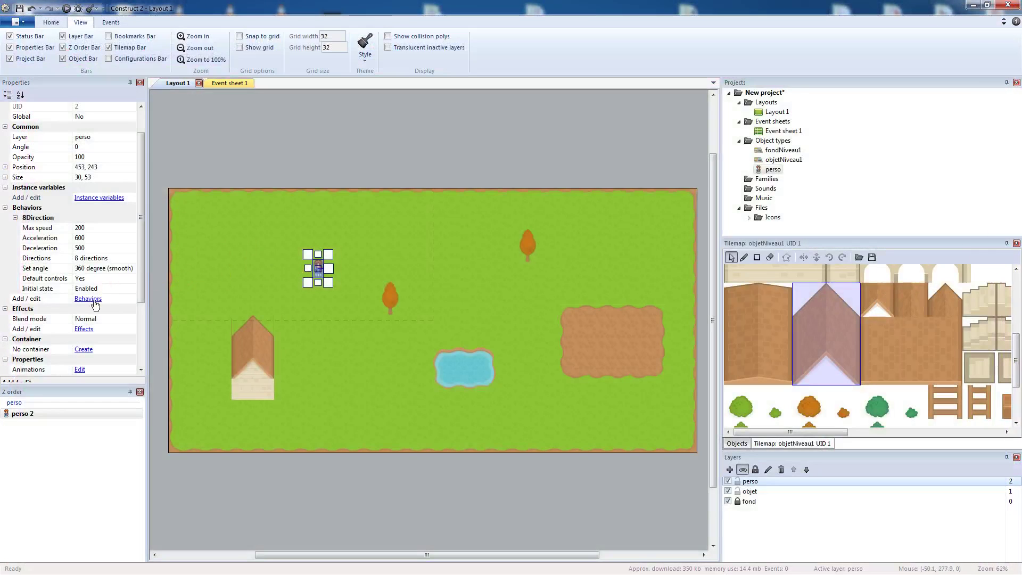
# - Add the Scroll To behavior to the perso sprite
pyautogui.click(89, 300)
pyautogui.click(308, 143)
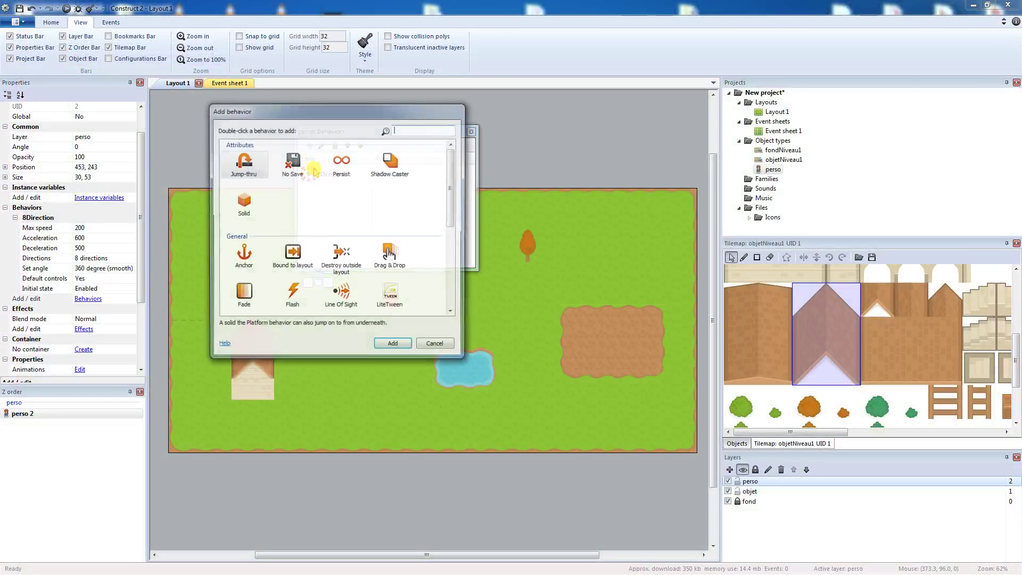
pyautogui.moveTo(452, 218); pyautogui.dragTo(452, 250)
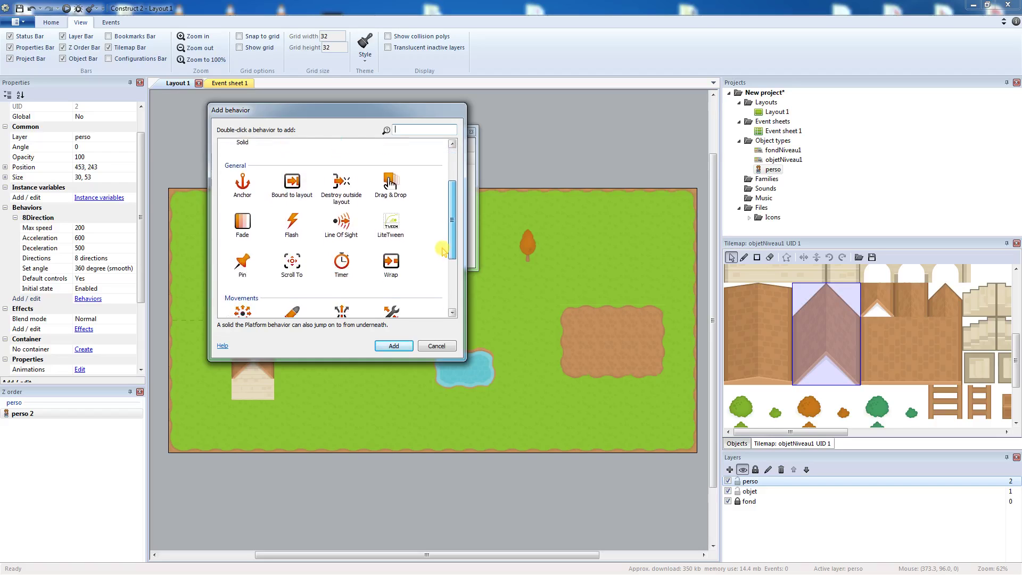
pyautogui.doubleClick(309, 261)
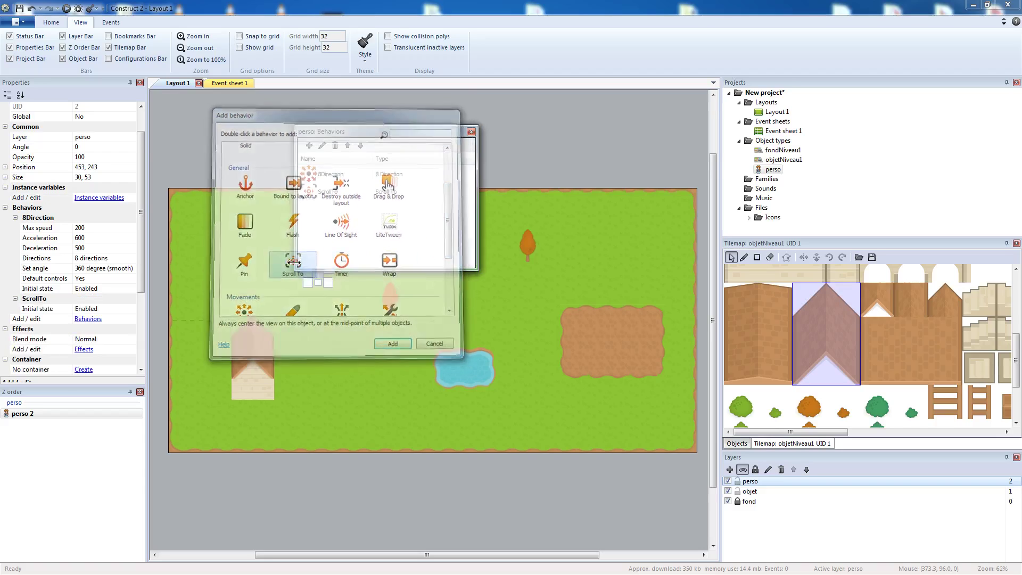
pyautogui.click(471, 132)
# - Preview the layout again, walk the character around the house and against the tree to check scrolling and overlap, and close the preview
pyautogui.click(66, 8)
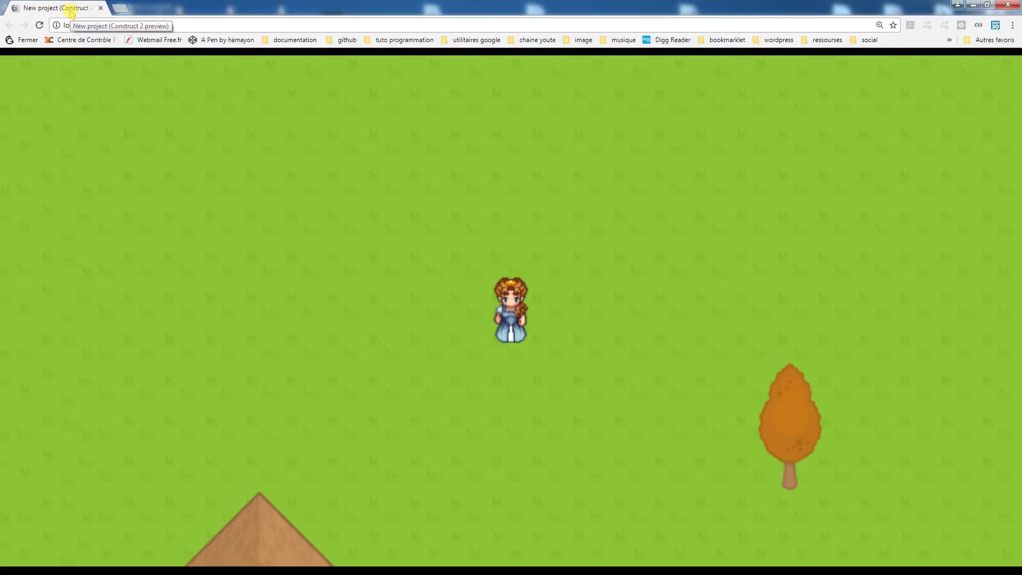
pyautogui.press('Down')
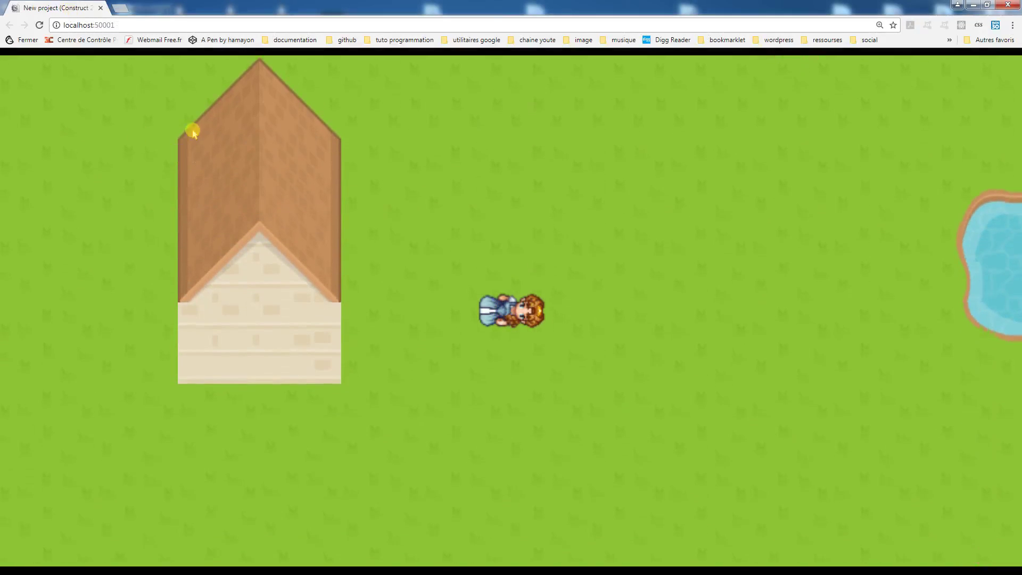
pyautogui.press('Up')
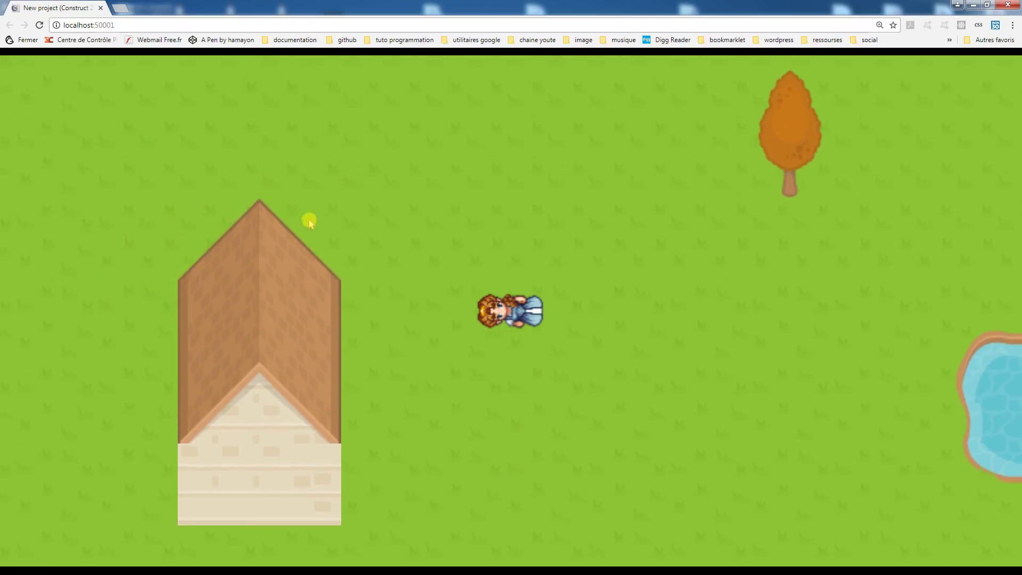
pyautogui.press('Up')
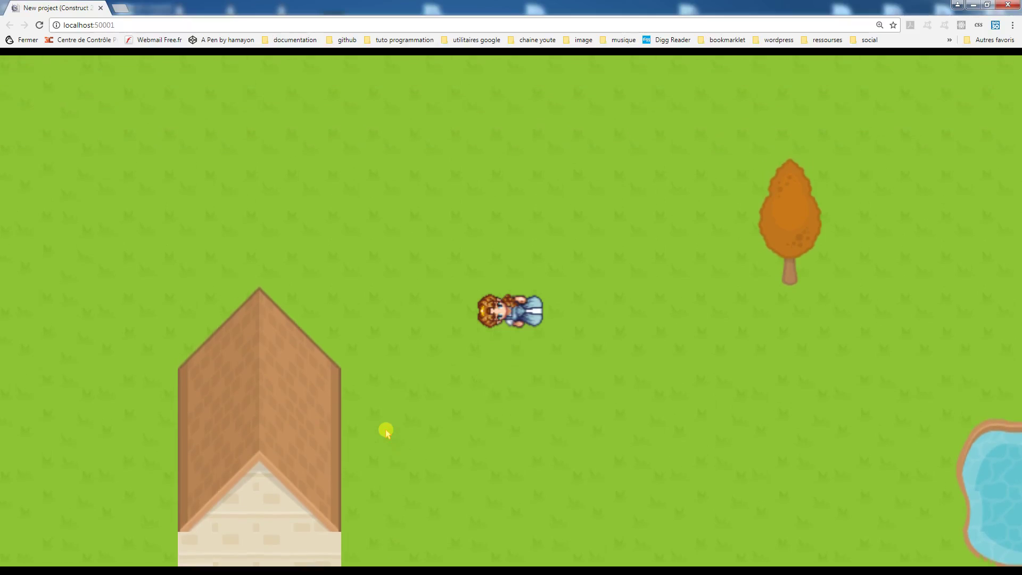
pyautogui.press('Right')
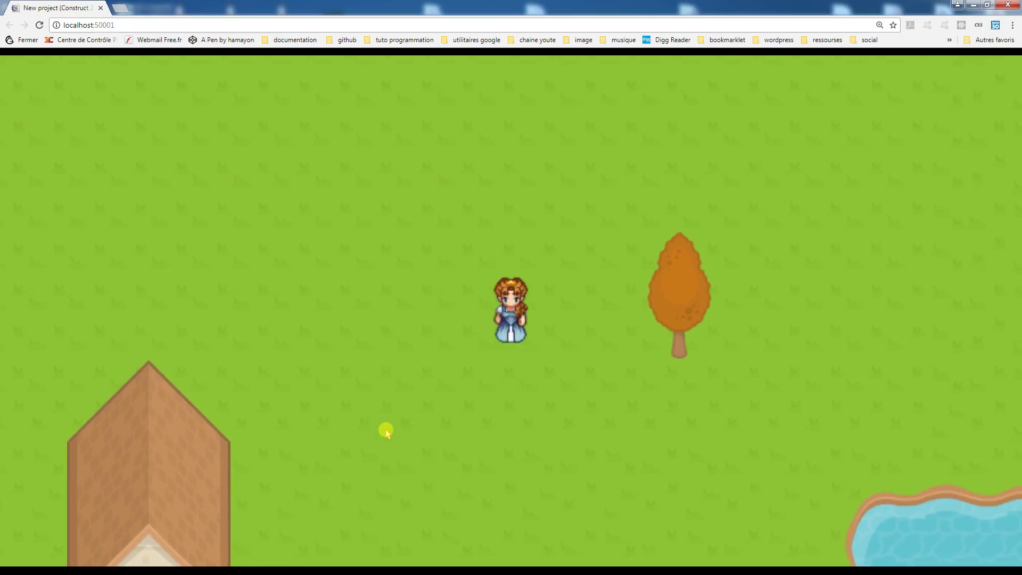
pyautogui.press('Right')
pyautogui.press('Up')
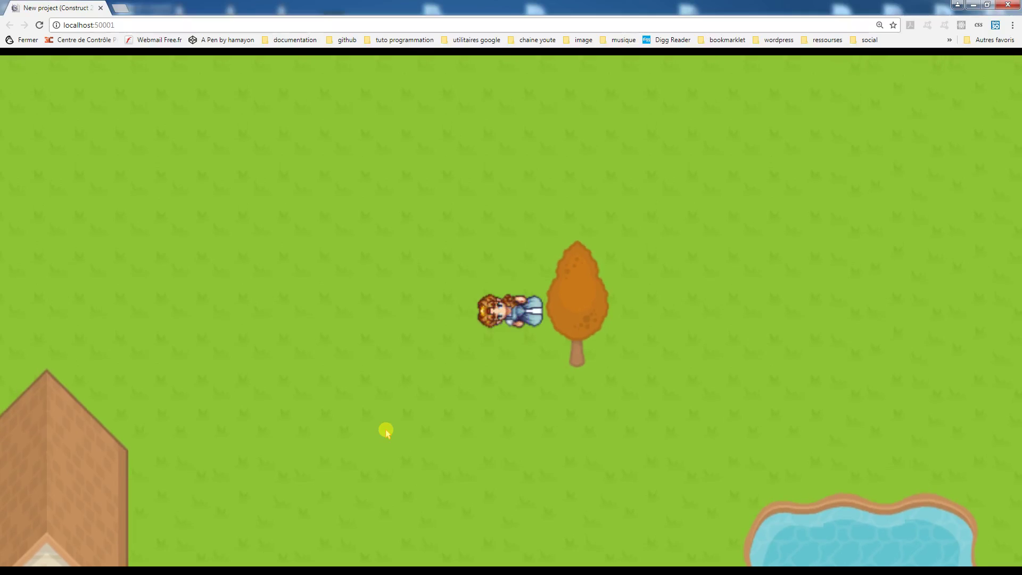
pyautogui.press('Right')
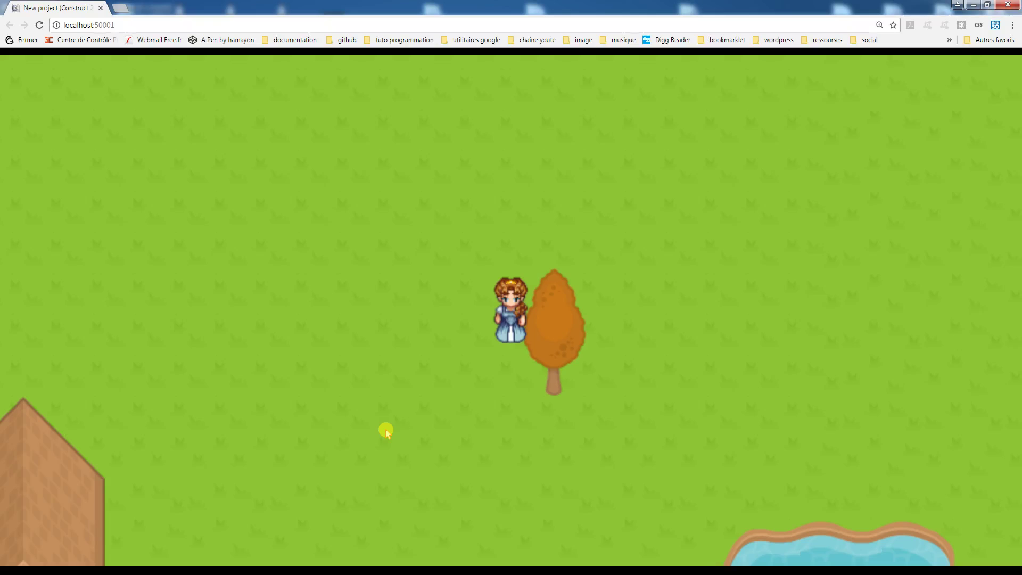
pyautogui.press('Right')
pyautogui.press('Left')
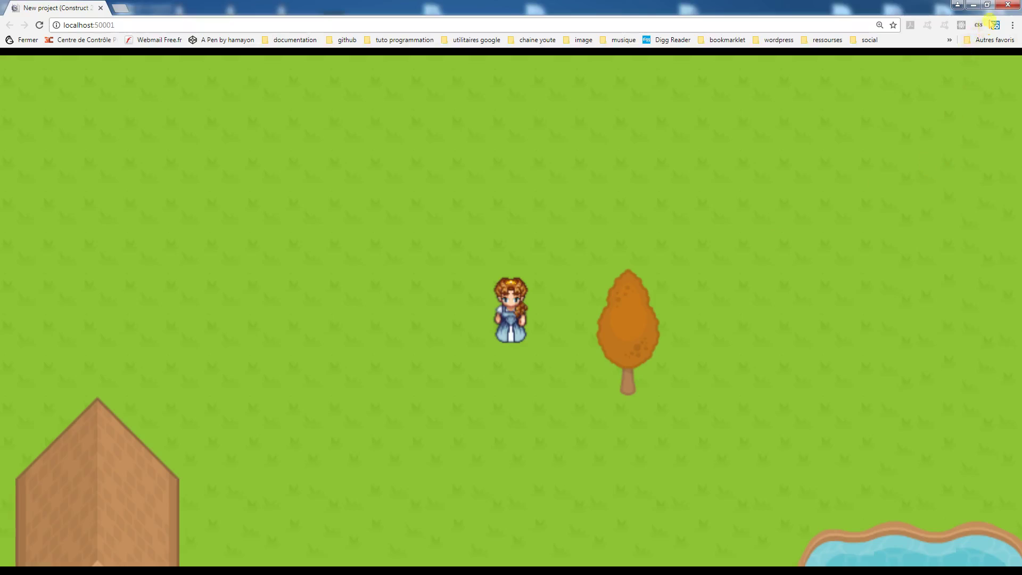
pyautogui.click(1008, 5)
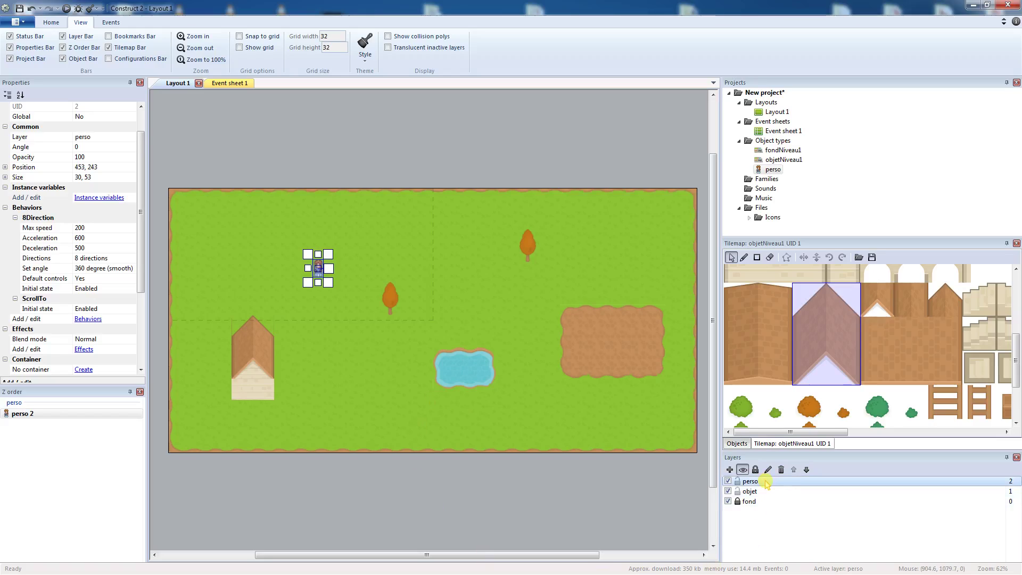
# - Move the perso layer below objet and test the new layer order by walking the character by the tree in a preview
pyautogui.moveTo(766, 483); pyautogui.dragTo(767, 491)
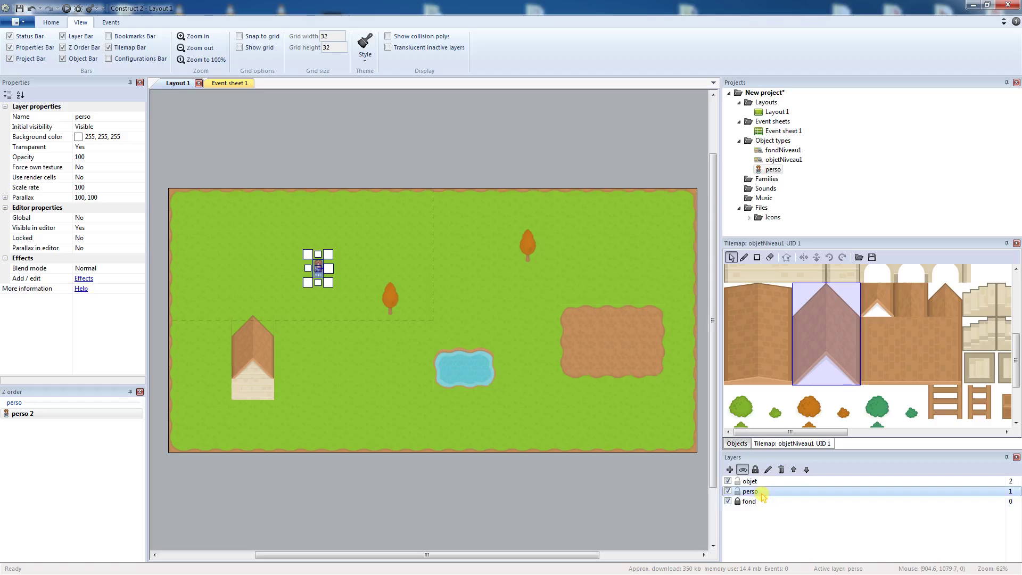
pyautogui.click(66, 9)
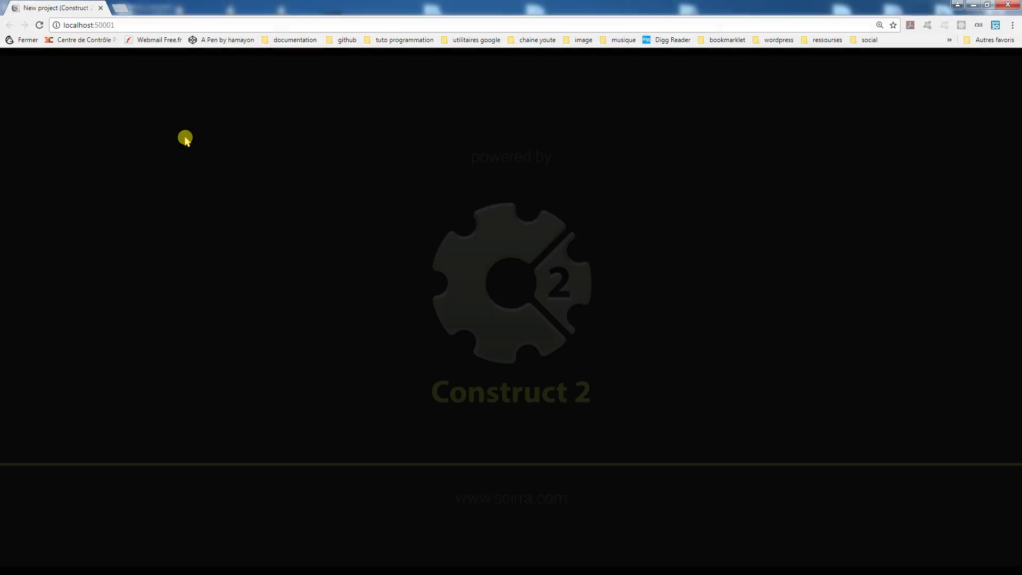
pyautogui.press('Right')
pyautogui.press('Down')
pyautogui.press('Right')
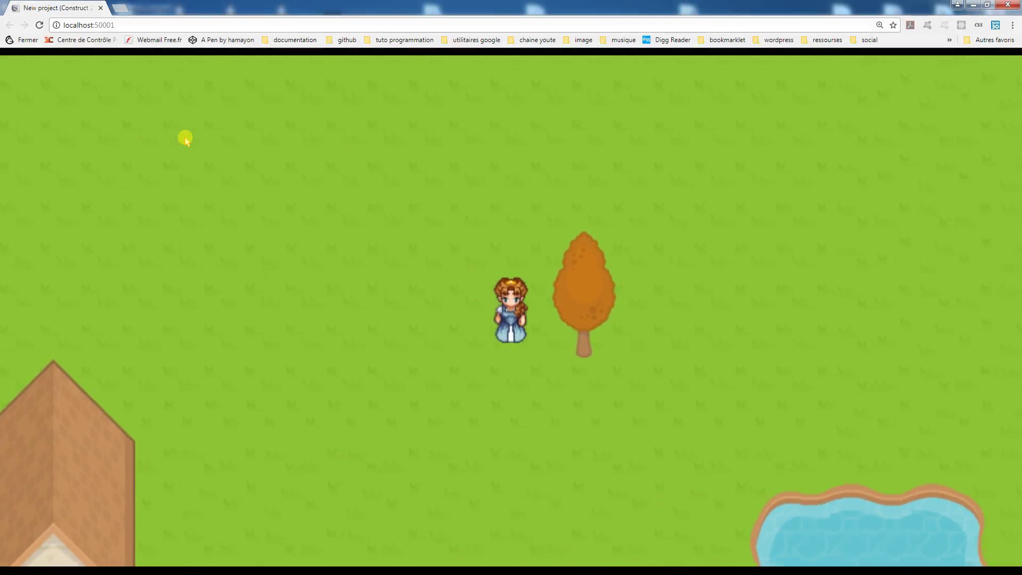
pyautogui.press('Left')
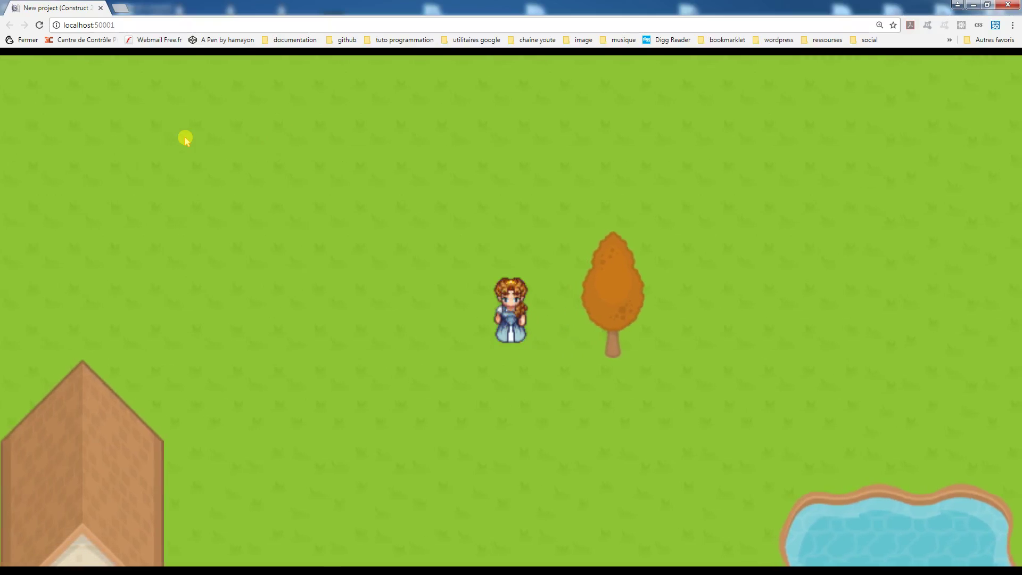
pyautogui.press('Right')
pyautogui.press('Left')
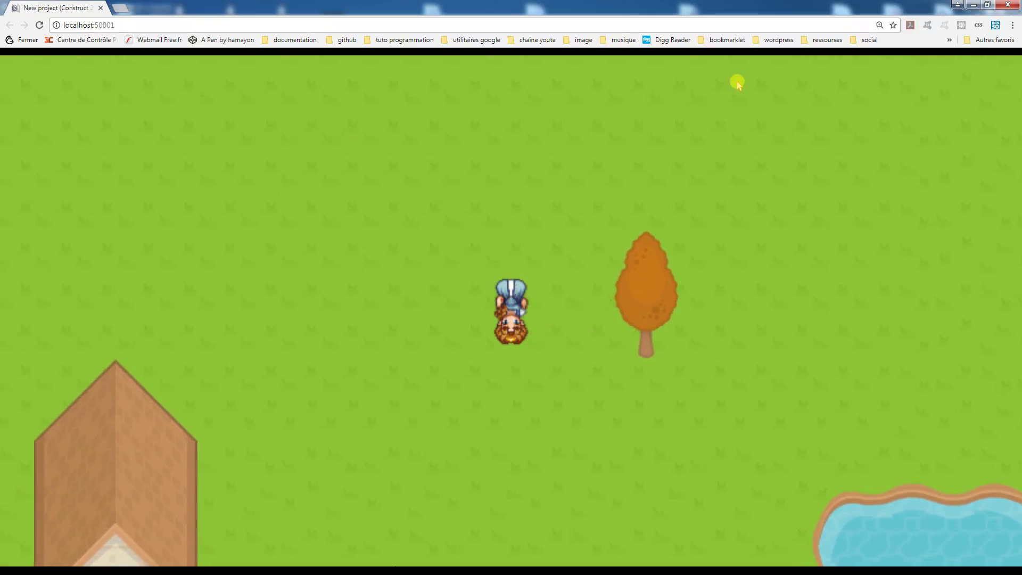
pyautogui.click(1008, 4)
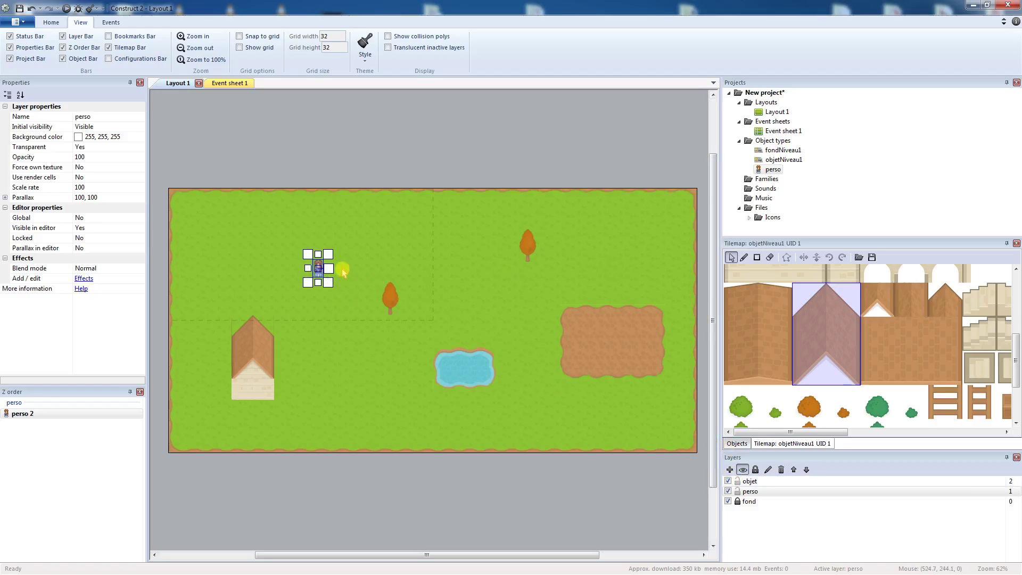
# - Lock the objet layer so that its tilemap can no longer be selected, and clear the current selection
pyautogui.click(316, 268)
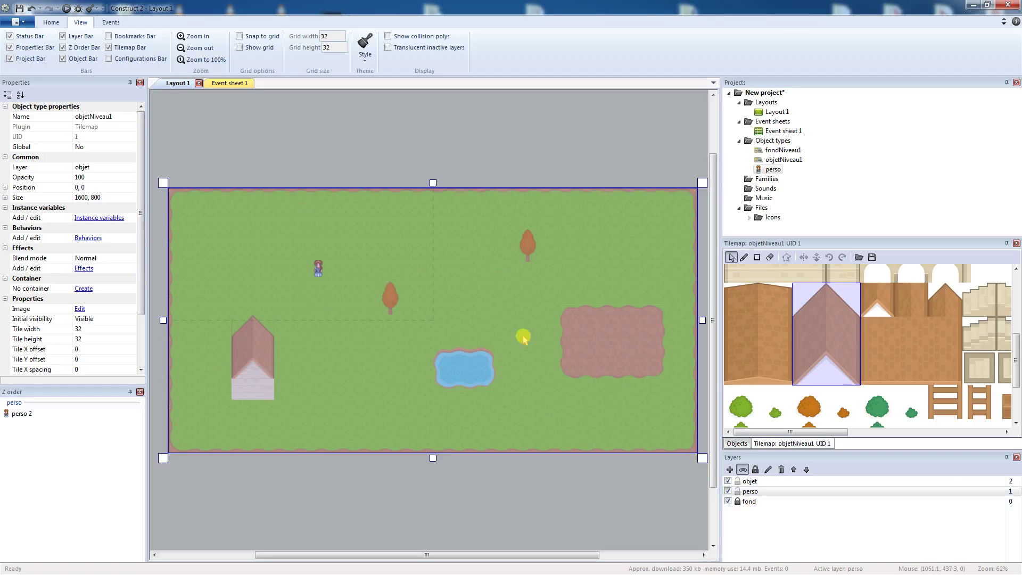
pyautogui.click(738, 482)
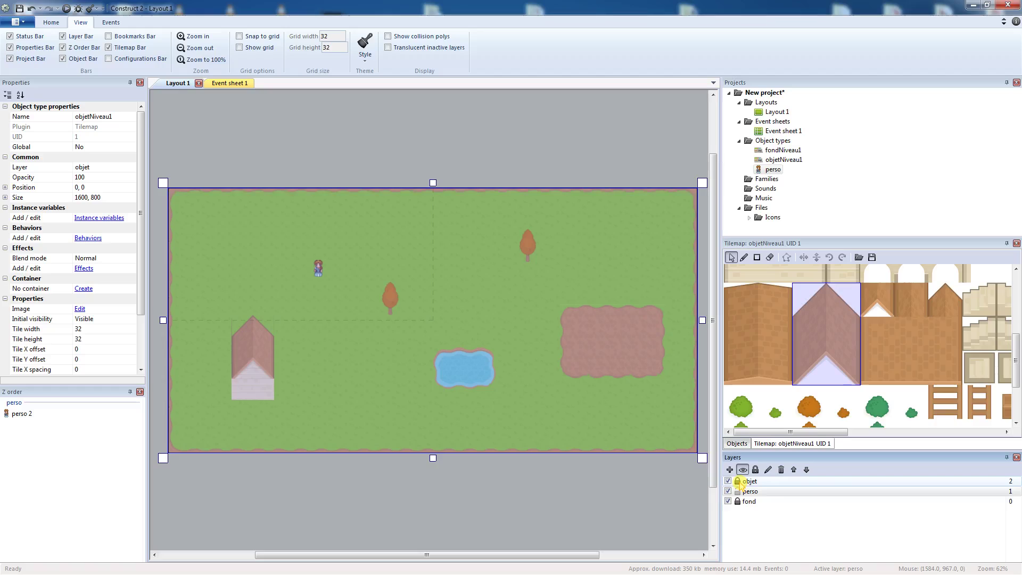
pyautogui.click(418, 306)
pyautogui.moveTo(378, 281); pyautogui.dragTo(367, 336)
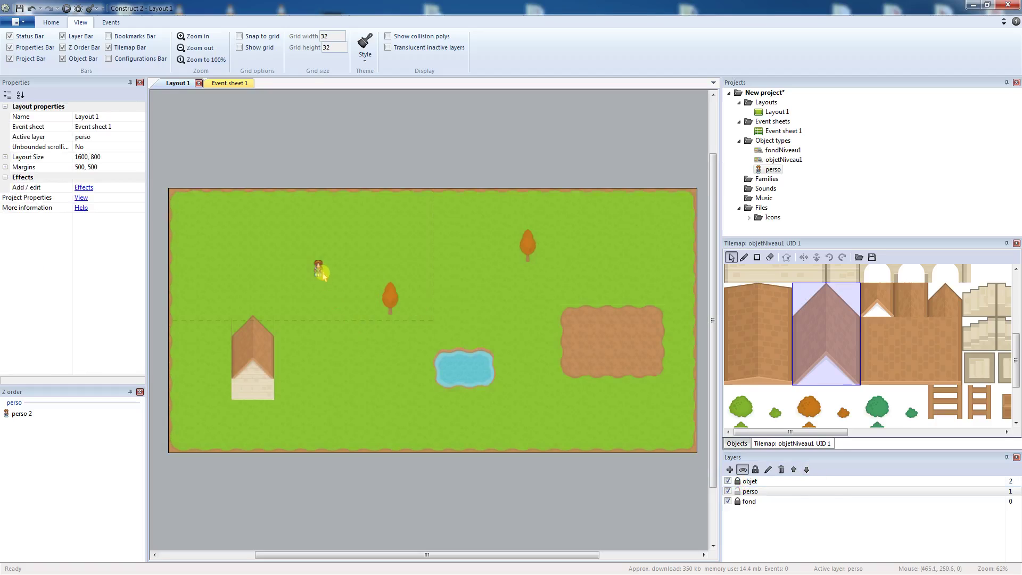
# - Select the perso sprite and move it slightly up and to the left, to about 411, 211
pyautogui.click(319, 269)
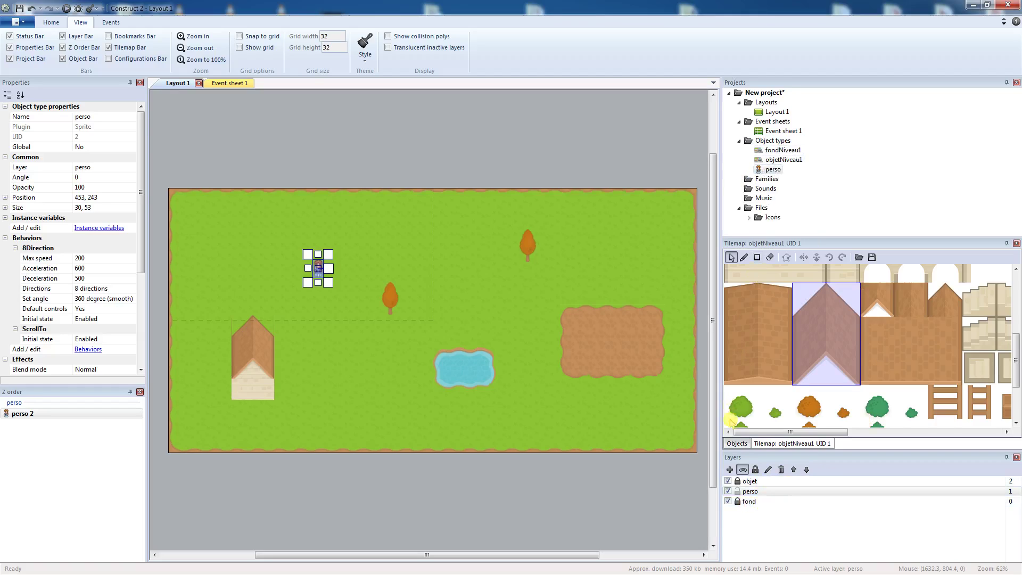
pyautogui.moveTo(318, 274)
pyautogui.mouseDown()
pyautogui.moveTo(293, 252)
pyautogui.moveTo(324, 264)
pyautogui.moveTo(305, 263)
pyautogui.mouseUp()
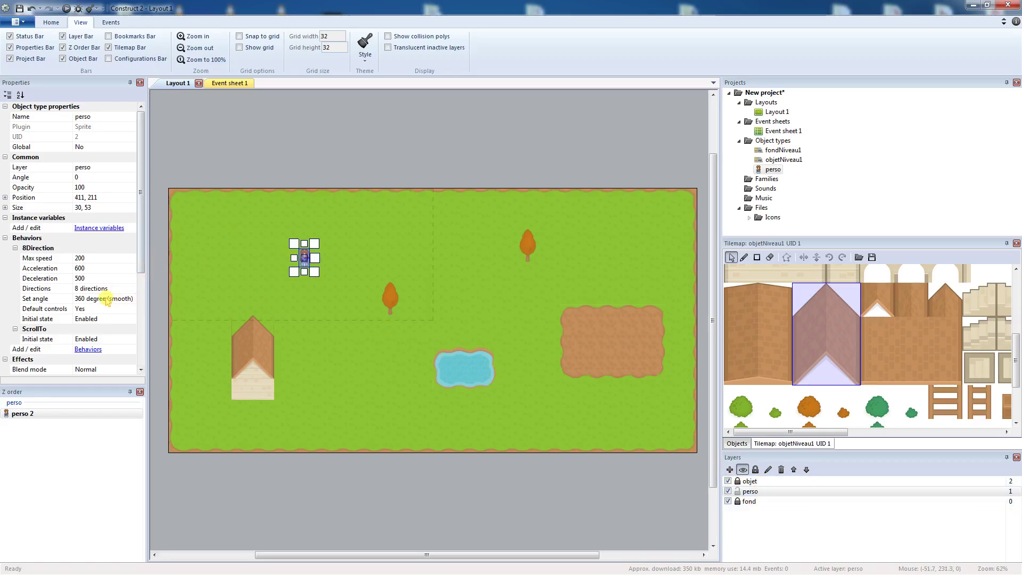
pyautogui.moveTo(138, 229); pyautogui.dragTo(126, 282)
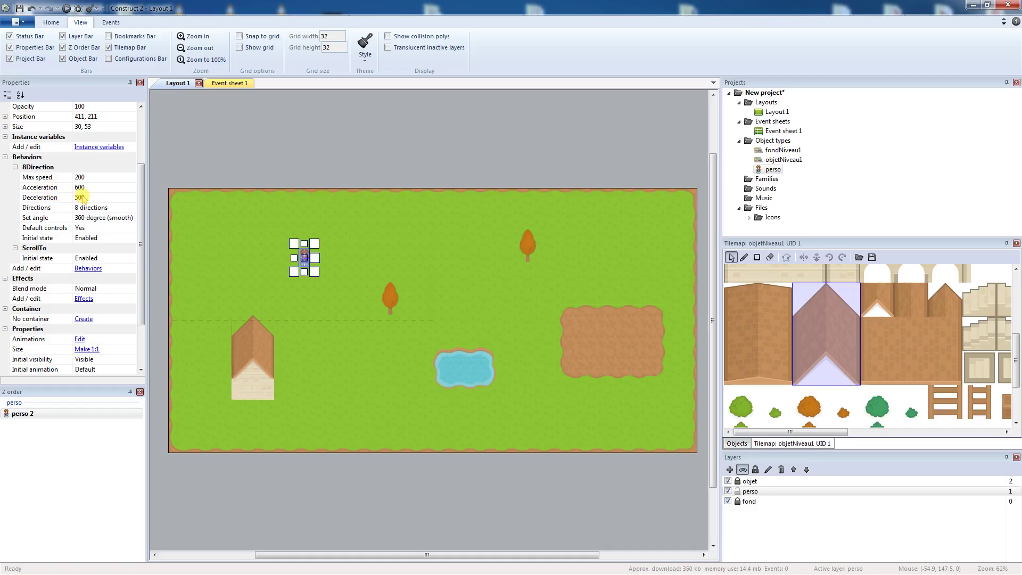
# - Try a deceleration of 0 for the perso sprite's 8Direction behavior and test it by walking right in a preview
pyautogui.click(86, 198)
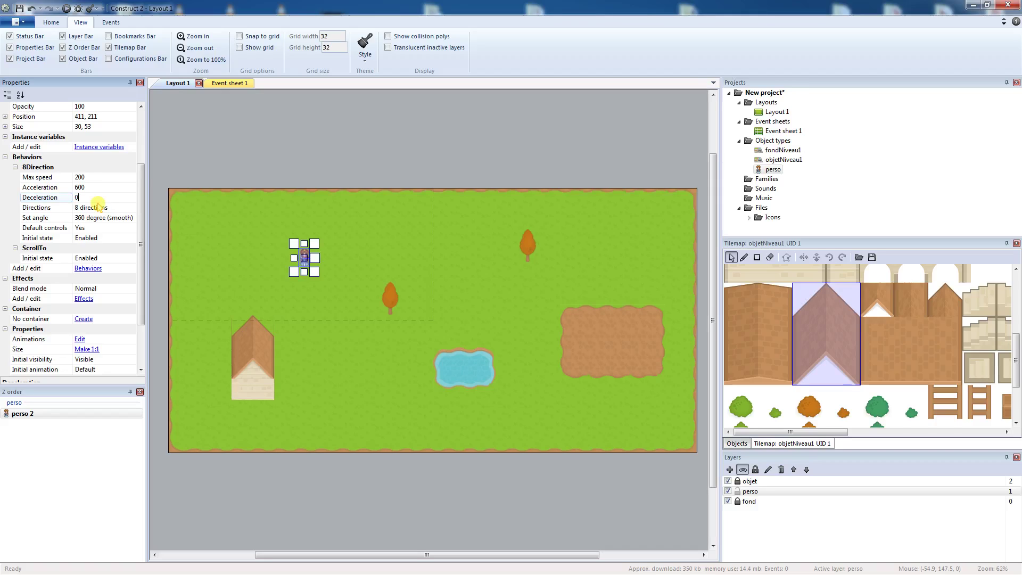
pyautogui.write('0')
pyautogui.click(66, 9)
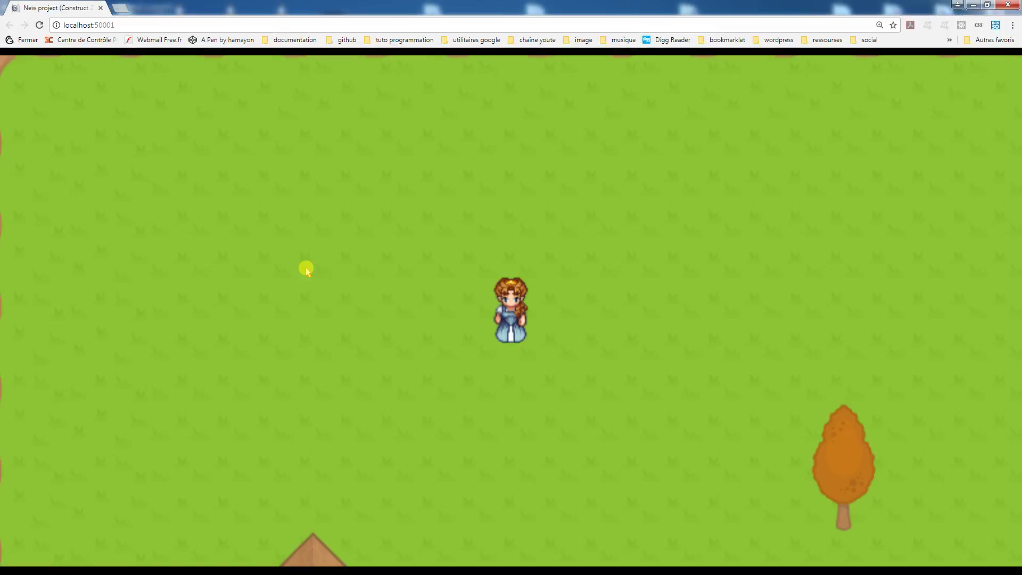
pyautogui.press('Right')
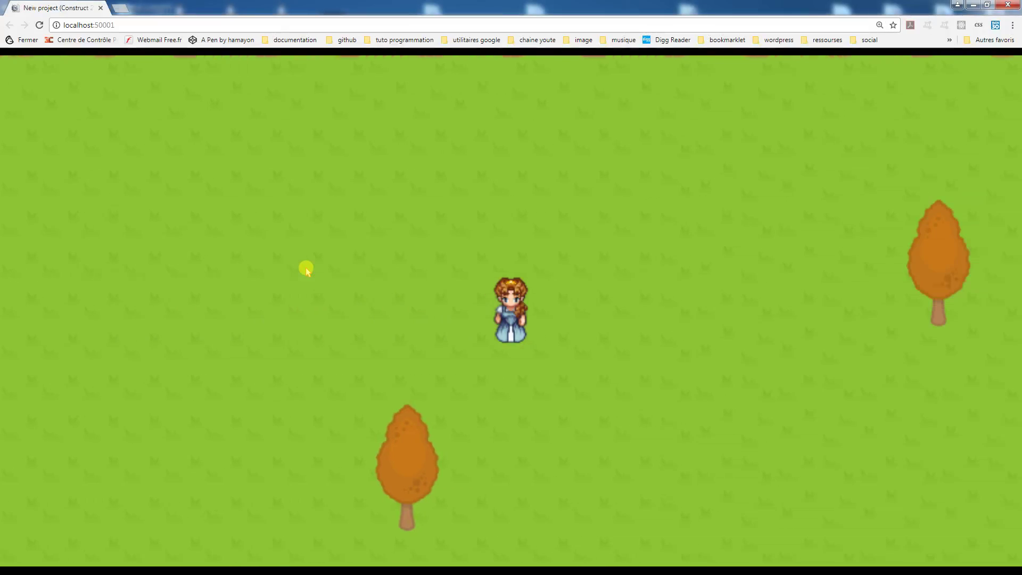
pyautogui.press('Right')
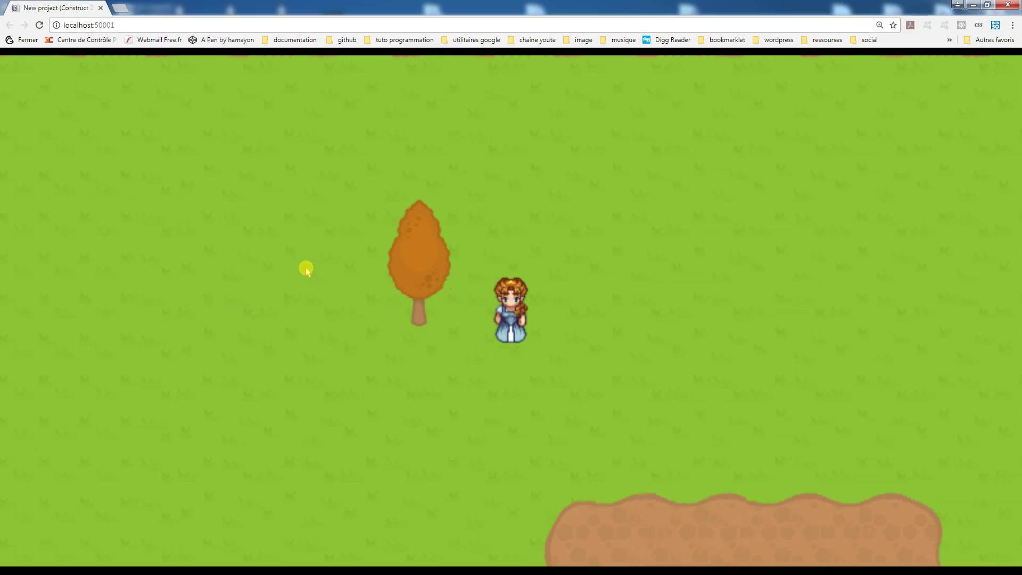
pyautogui.press('Right')
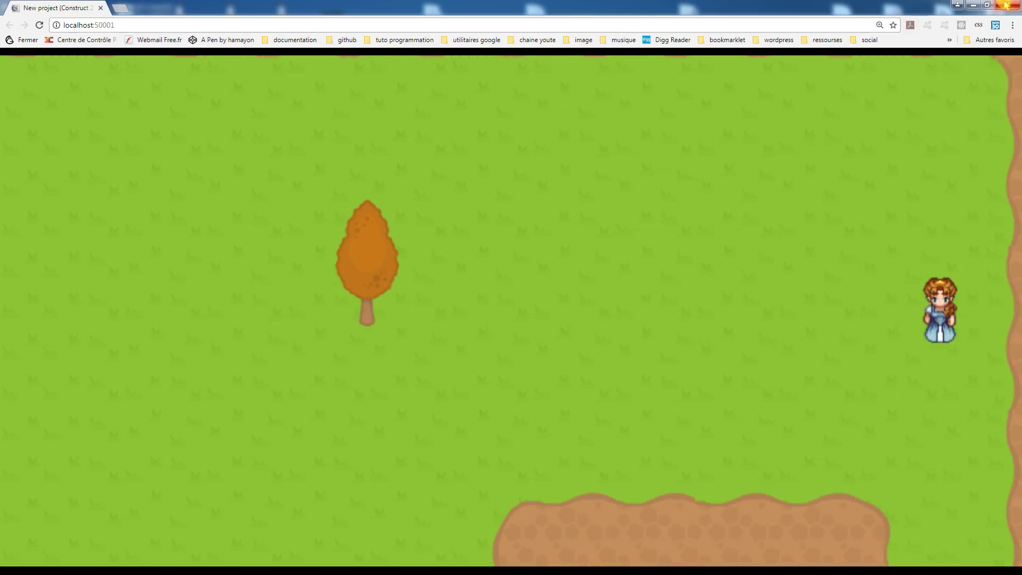
pyautogui.click(1006, 5)
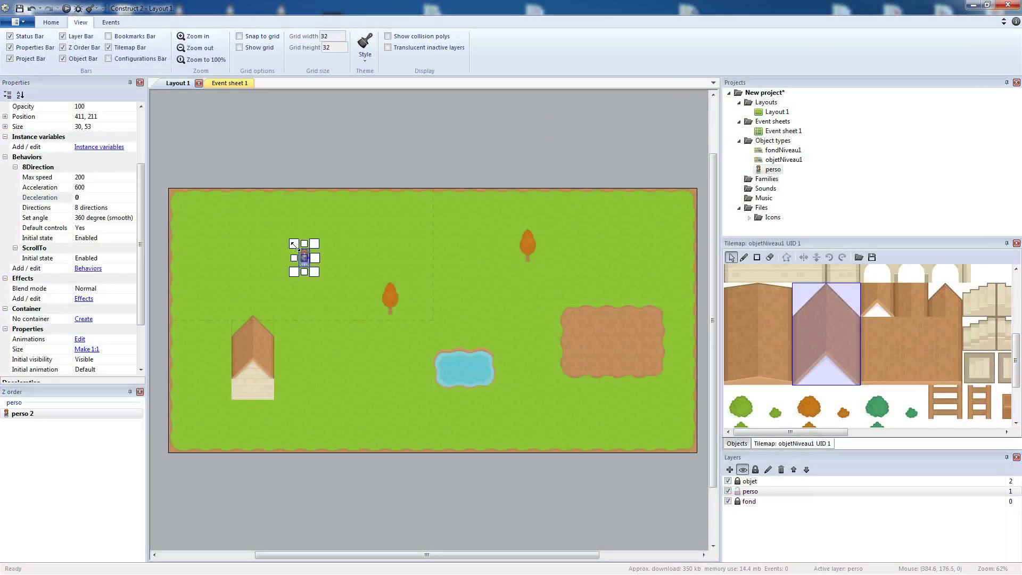
# - Set the perso sprite's 8Direction deceleration to 9999 and test stopping by walking right and left in a preview
pyautogui.click(79, 197)
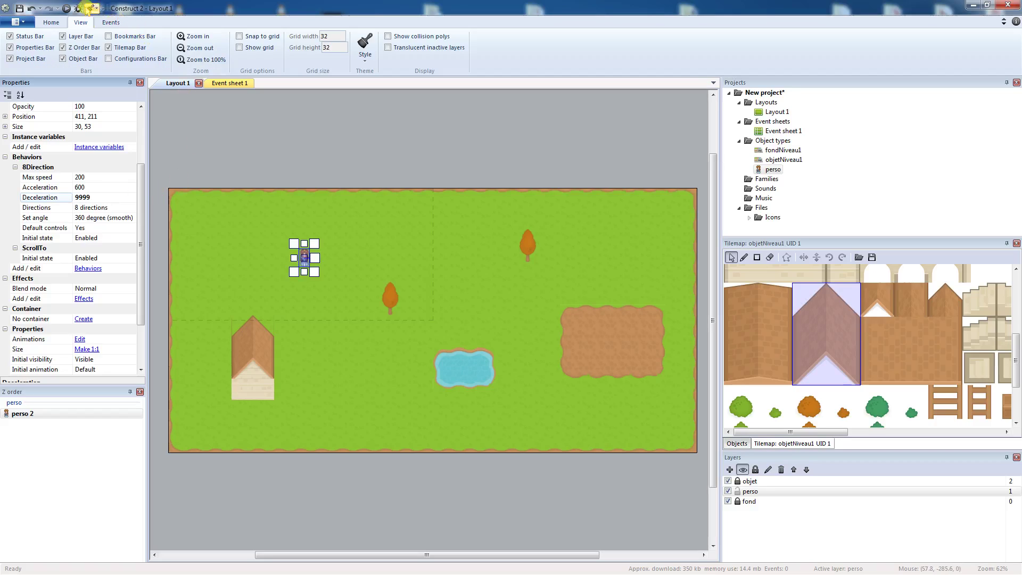
pyautogui.click(65, 9)
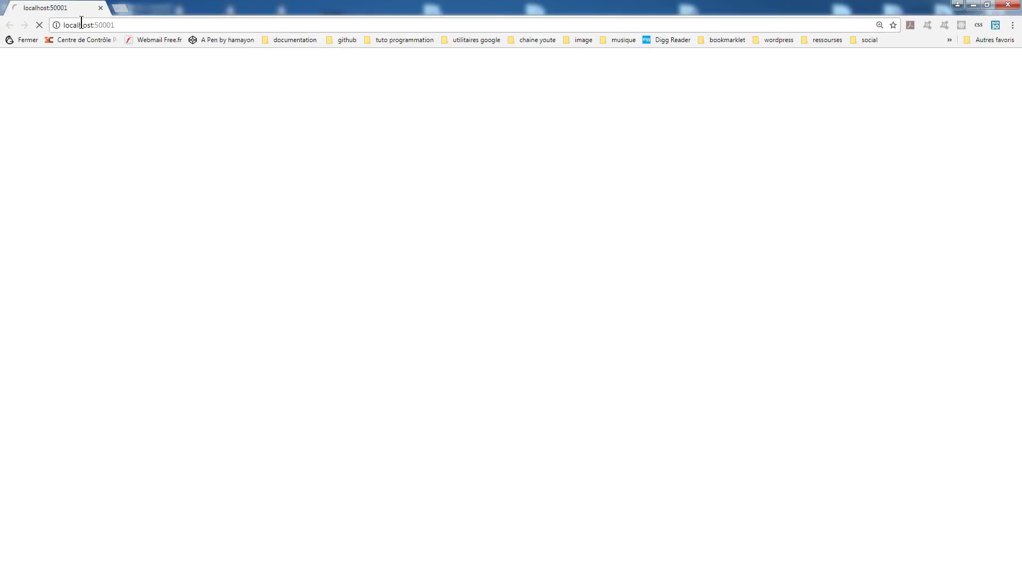
pyautogui.press('Right')
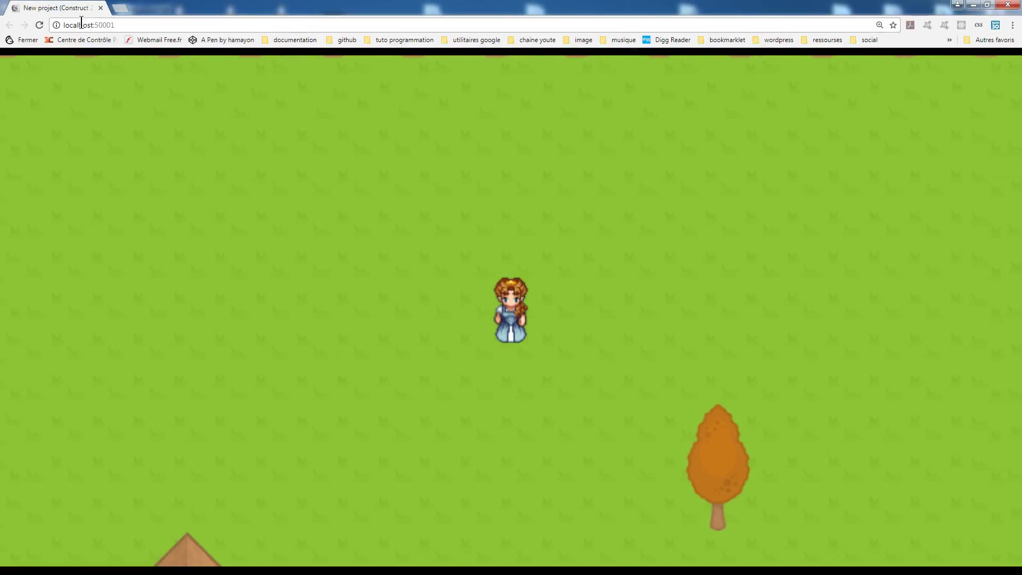
pyautogui.press('Left')
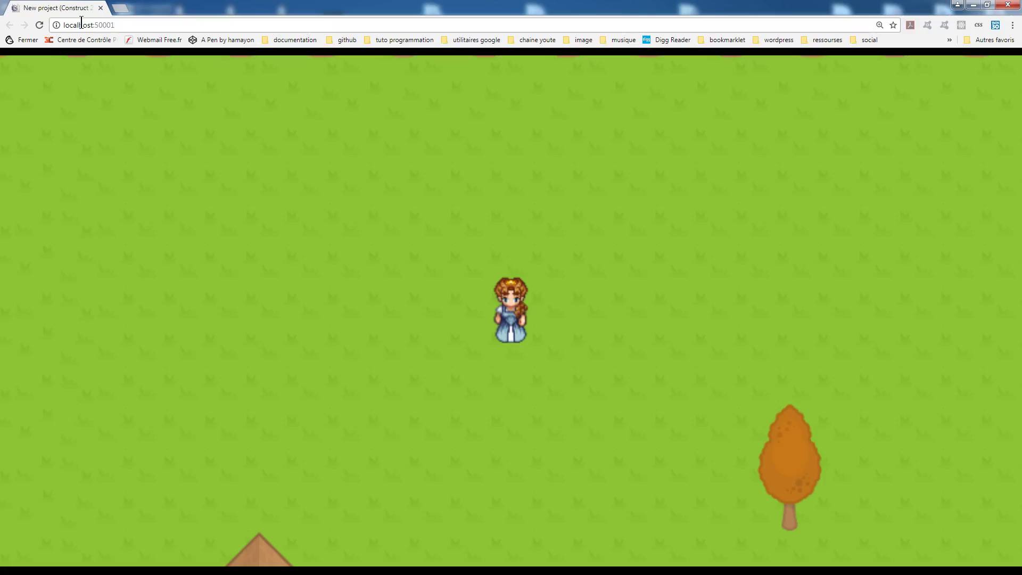
pyautogui.click(1011, 4)
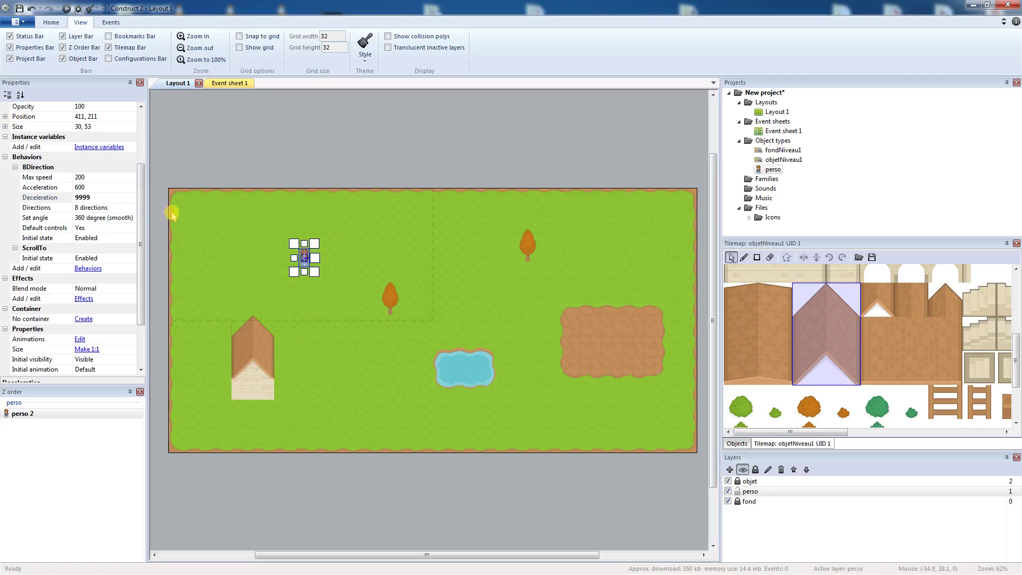
# - Set the Set angle option of perso's 8Direction behavior to No
pyautogui.click(126, 218)
pyautogui.click(131, 219)
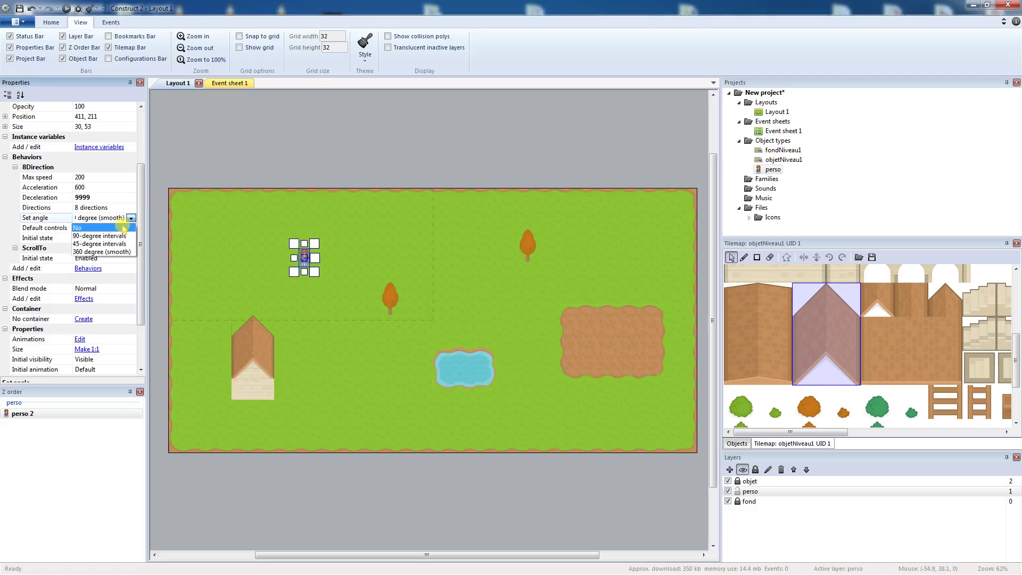
pyautogui.click(88, 226)
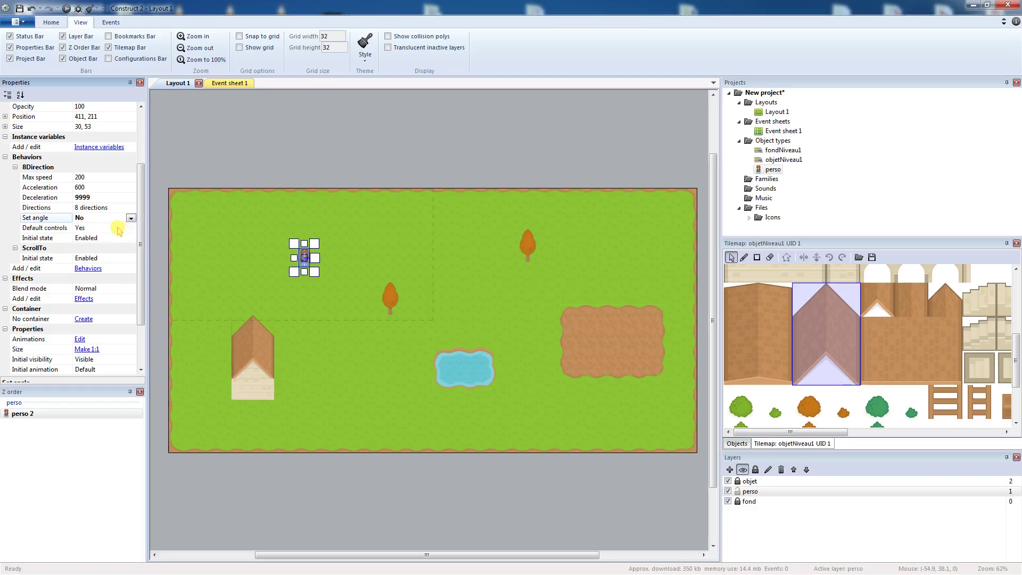
# - Preview the layout, walk the character in every direction, including diagonals, to check its orientation, and close the preview
pyautogui.click(66, 8)
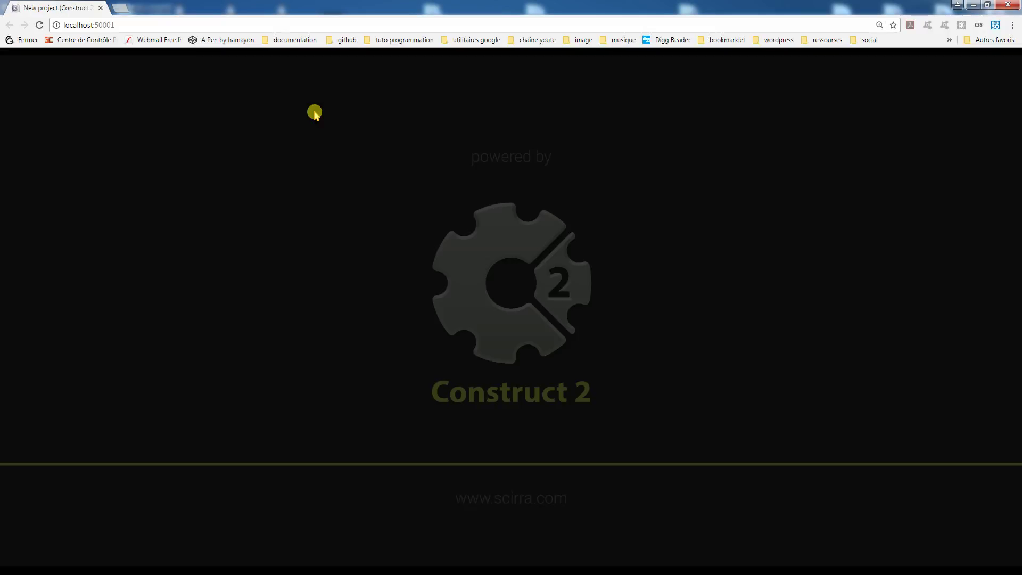
pyautogui.press('Right')
pyautogui.press('Left')
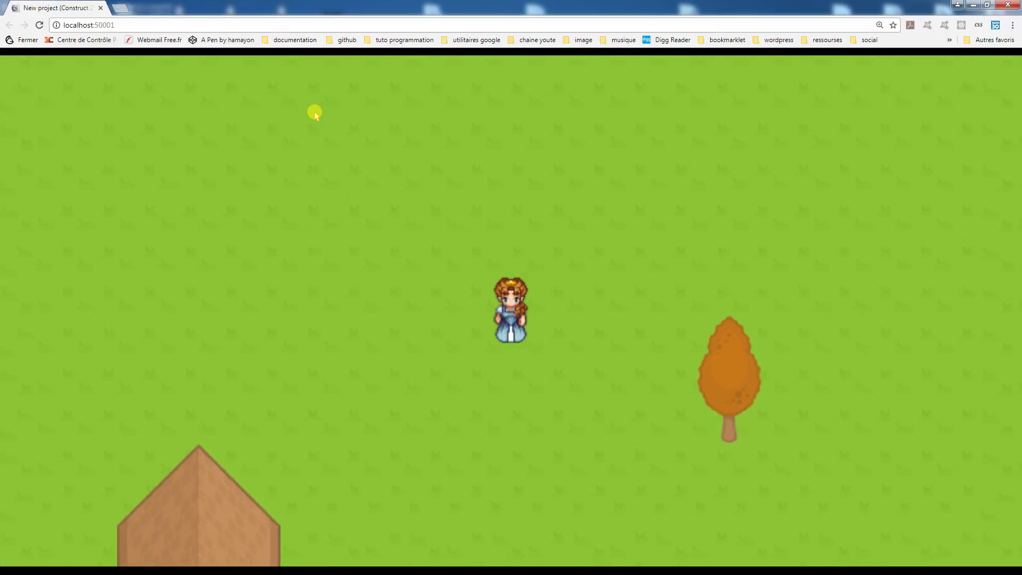
pyautogui.press('Up')
pyautogui.press('Down')
pyautogui.press('Left')
pyautogui.press('Down')
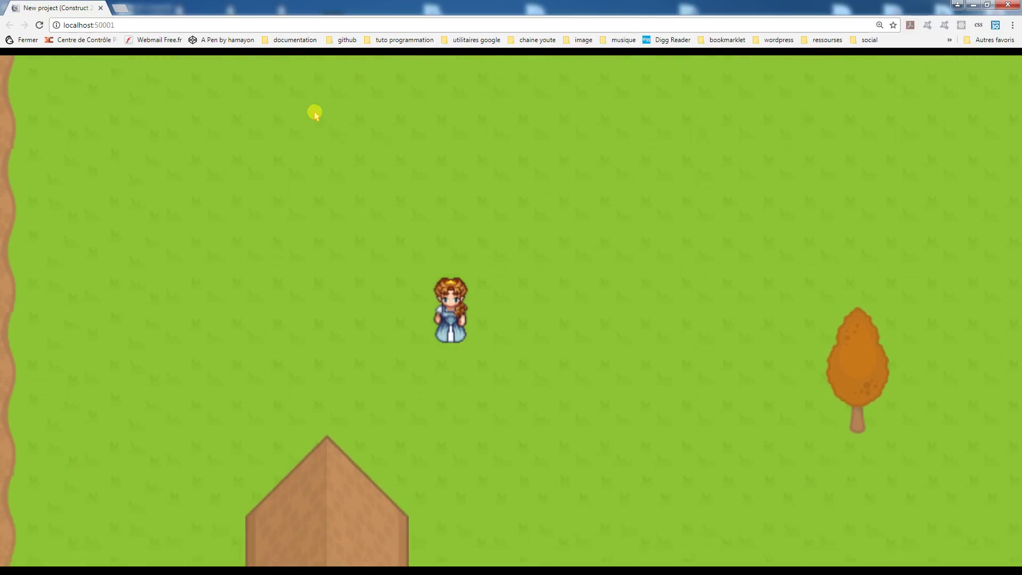
pyautogui.press('Right')
pyautogui.press('Up')
pyautogui.press('Left')
pyautogui.press('Left')
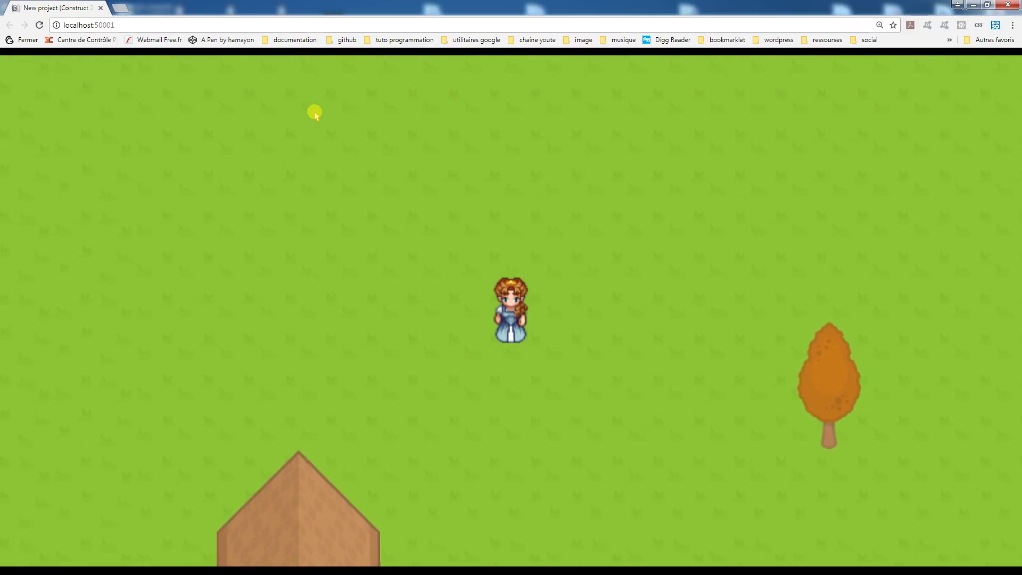
pyautogui.press('Down')
pyautogui.press('Left')
pyautogui.press('Right')
pyautogui.press('Right')
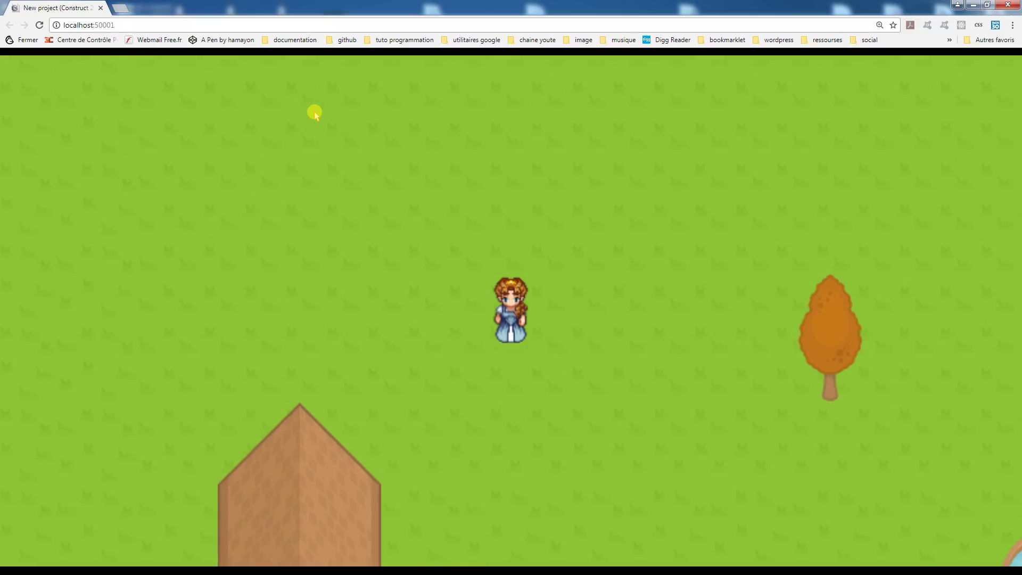
pyautogui.press('Up')
pyautogui.press('Down')
pyautogui.press('Up')
pyautogui.press('Right')
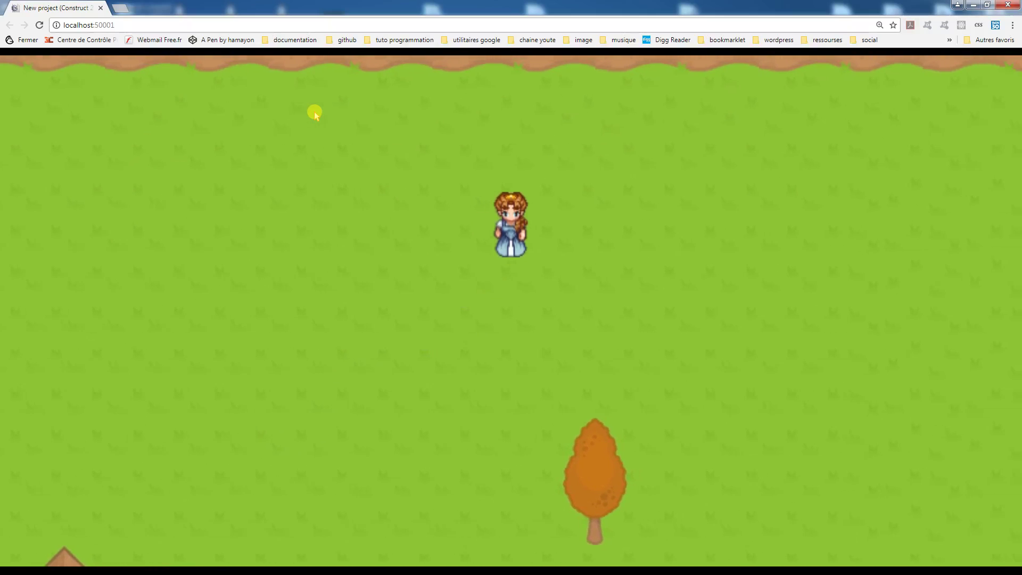
pyautogui.press('Up')
pyautogui.press('Left')
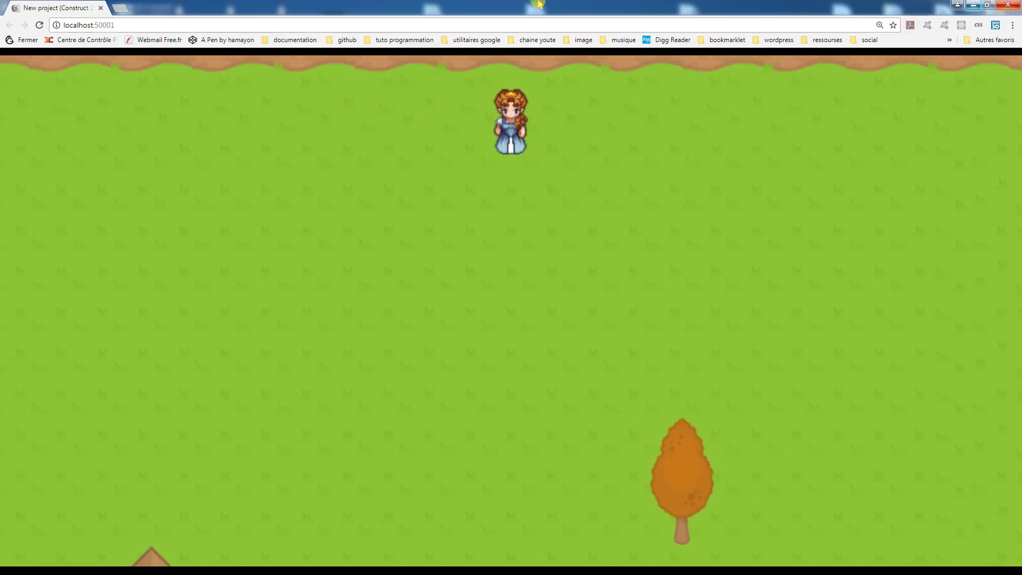
pyautogui.click(1008, 6)
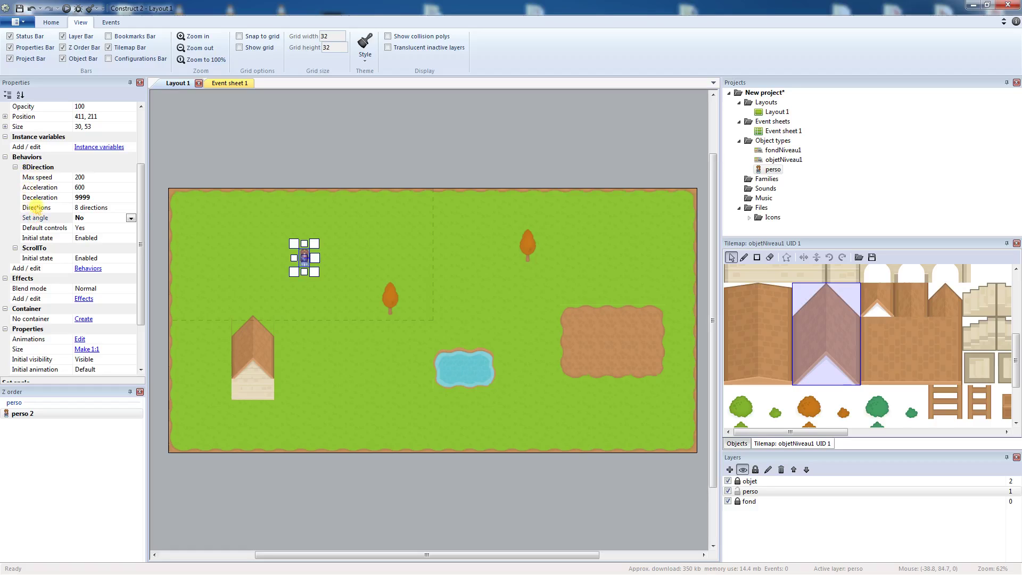
# - Restrict the perso sprite's 8Direction movement to 4 directions
pyautogui.click(118, 209)
pyautogui.click(130, 209)
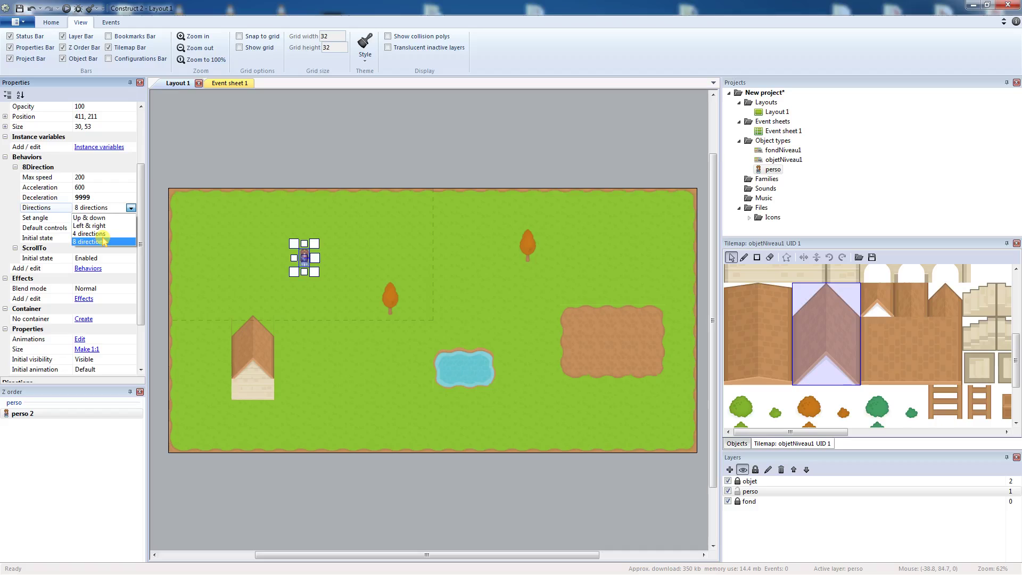
pyautogui.click(106, 234)
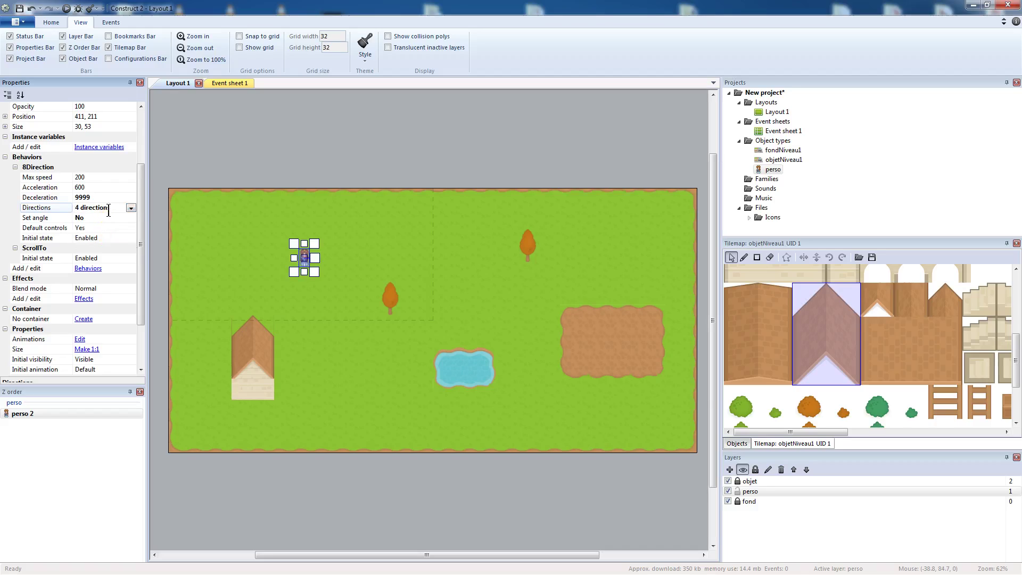
# - Preview the layout, walk the character up, down, left and right to test the four-direction movement, and close the preview
pyautogui.click(66, 8)
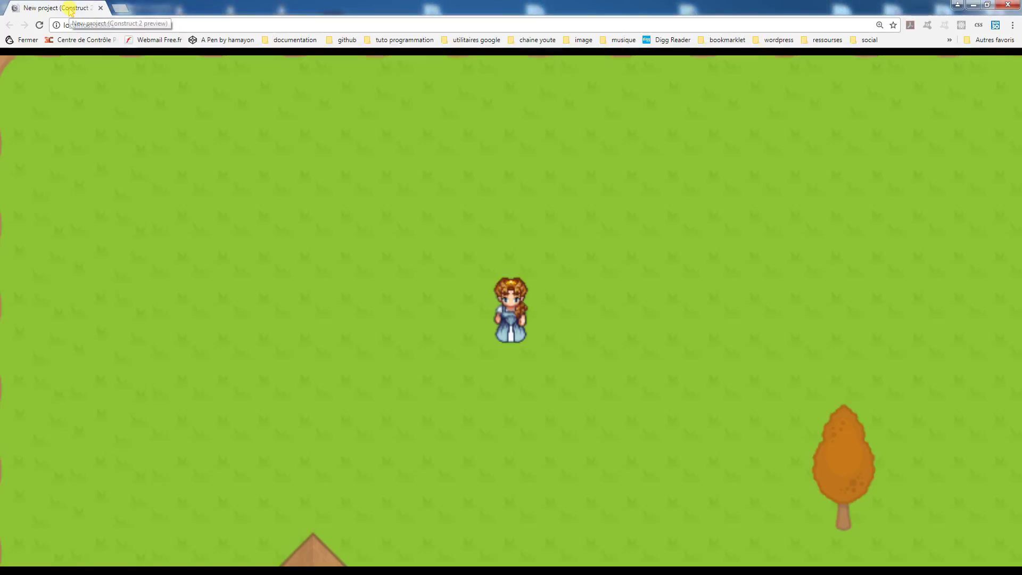
pyautogui.press('Up')
pyautogui.press('Right')
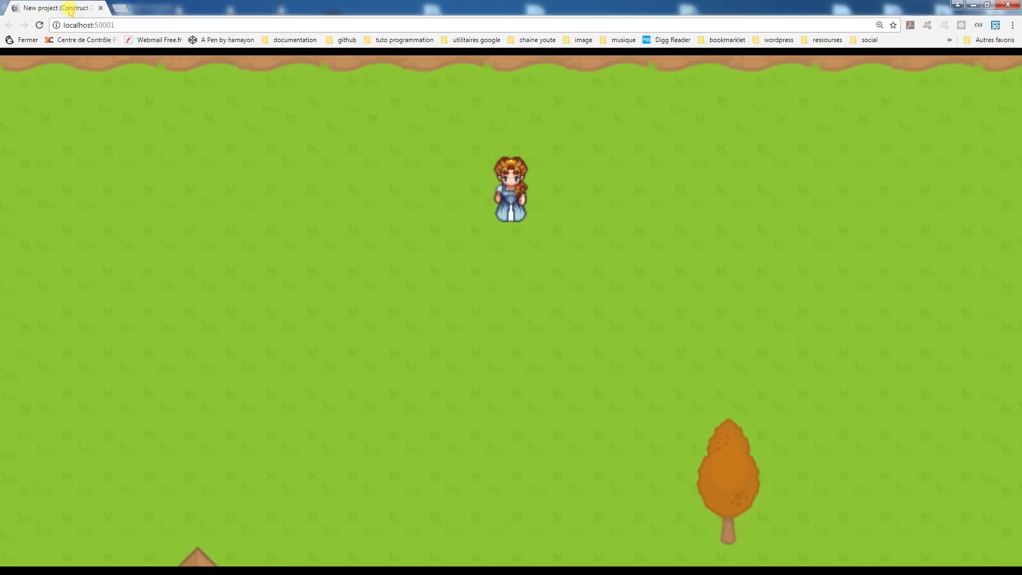
pyautogui.press('Up')
pyautogui.press('Left')
pyautogui.press('Down')
pyautogui.press('Left')
pyautogui.press('Up')
pyautogui.press('Left')
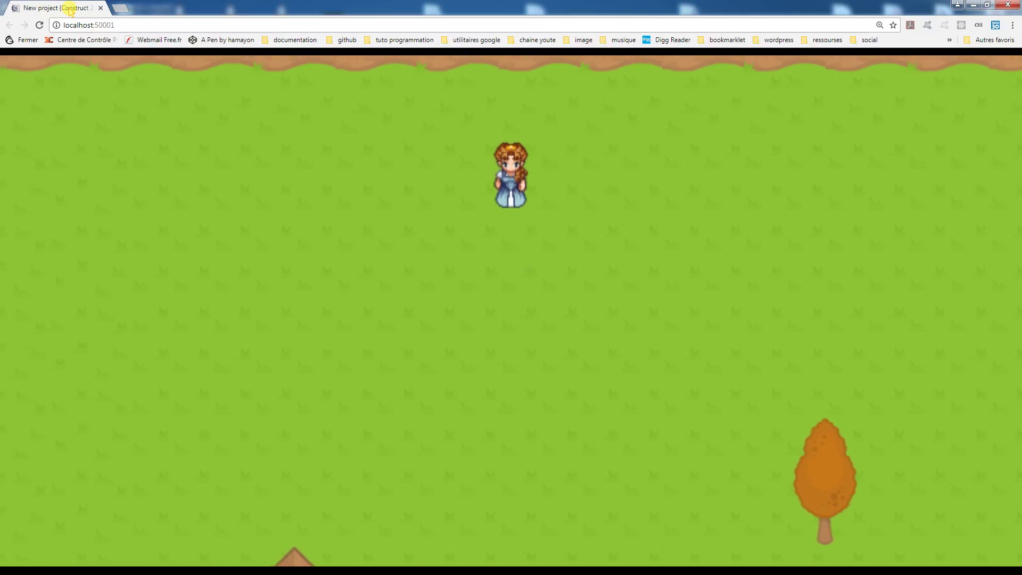
pyautogui.press('Up')
pyautogui.press('Down')
pyautogui.press('Left')
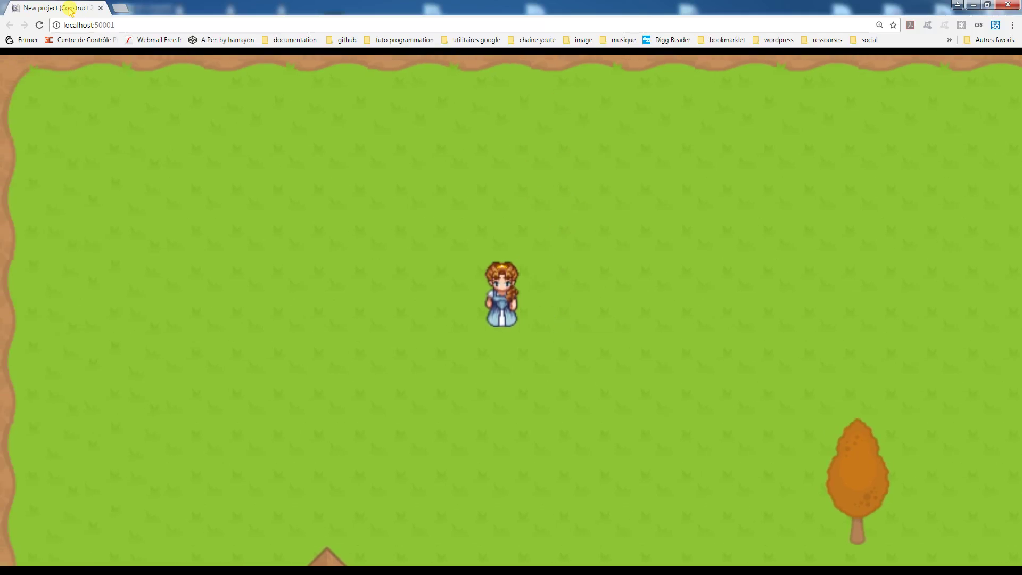
pyautogui.press('Right')
pyautogui.press('Right')
pyautogui.press('Down')
pyautogui.press('Up')
pyautogui.press('Right')
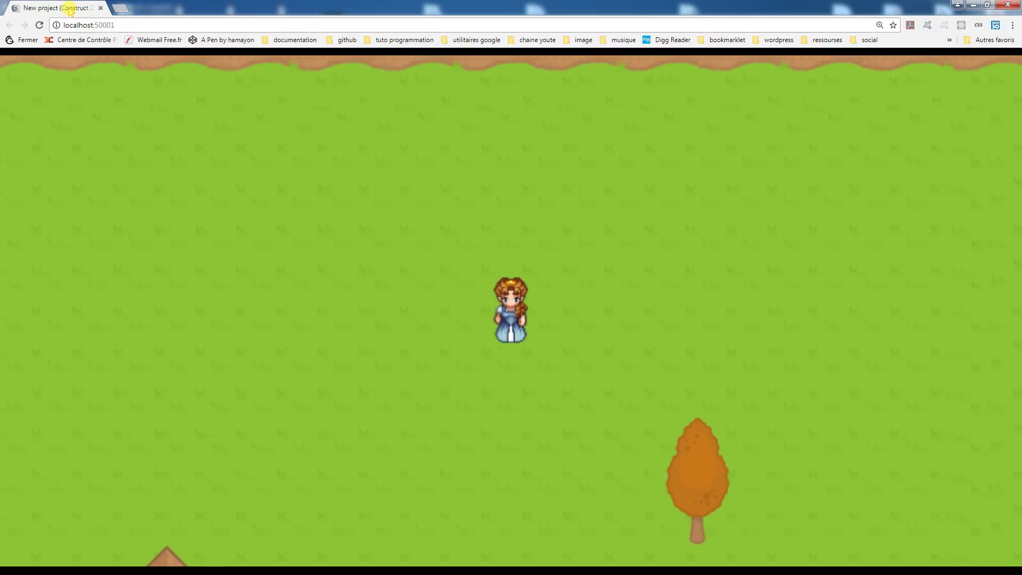
pyautogui.press('Left')
pyautogui.press('Down')
pyautogui.press('Up')
pyautogui.press('Left')
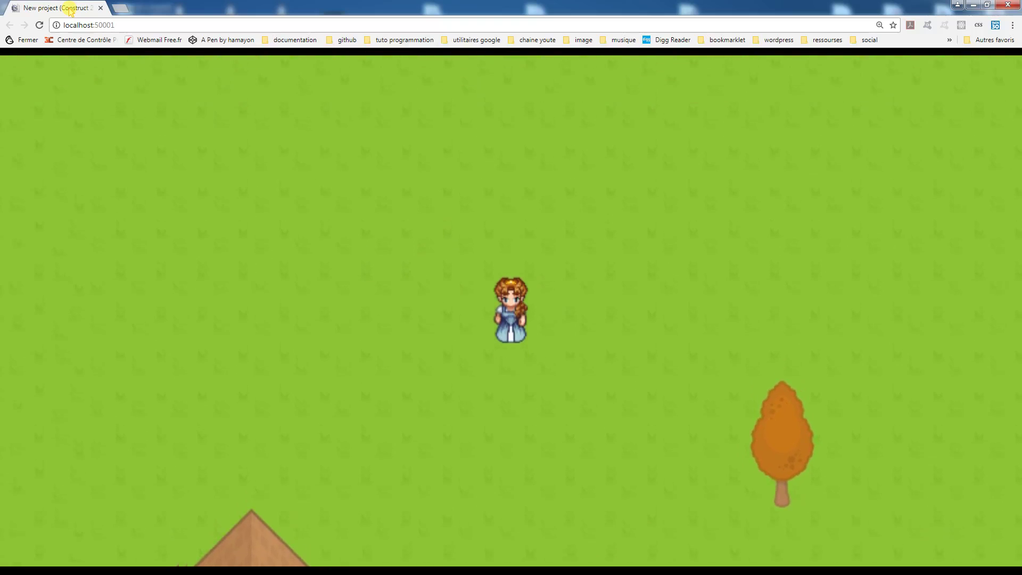
pyautogui.press('Down')
pyautogui.press('Right')
pyautogui.press('Left')
pyautogui.press('Up')
pyautogui.press('Down')
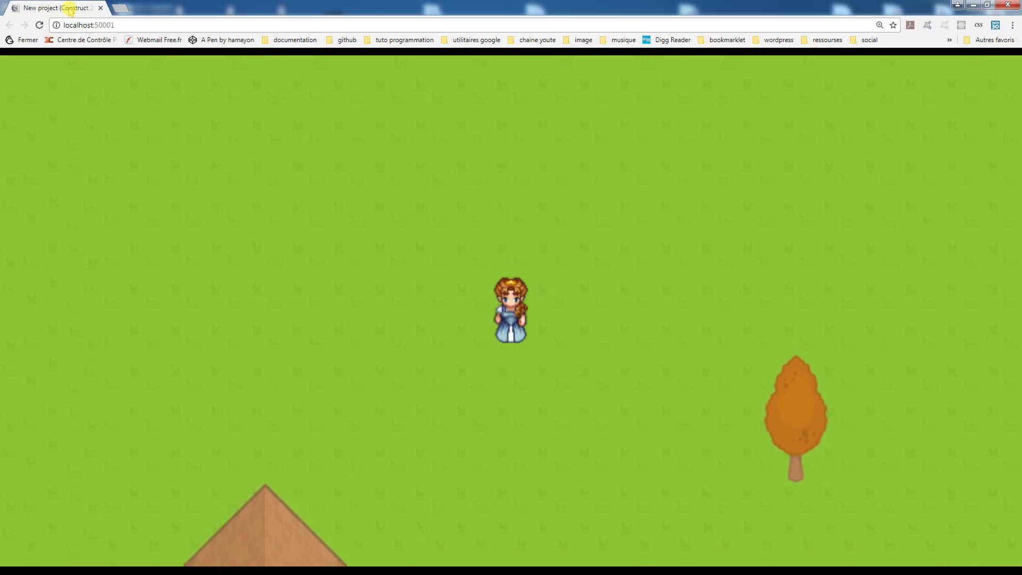
pyautogui.press('Right')
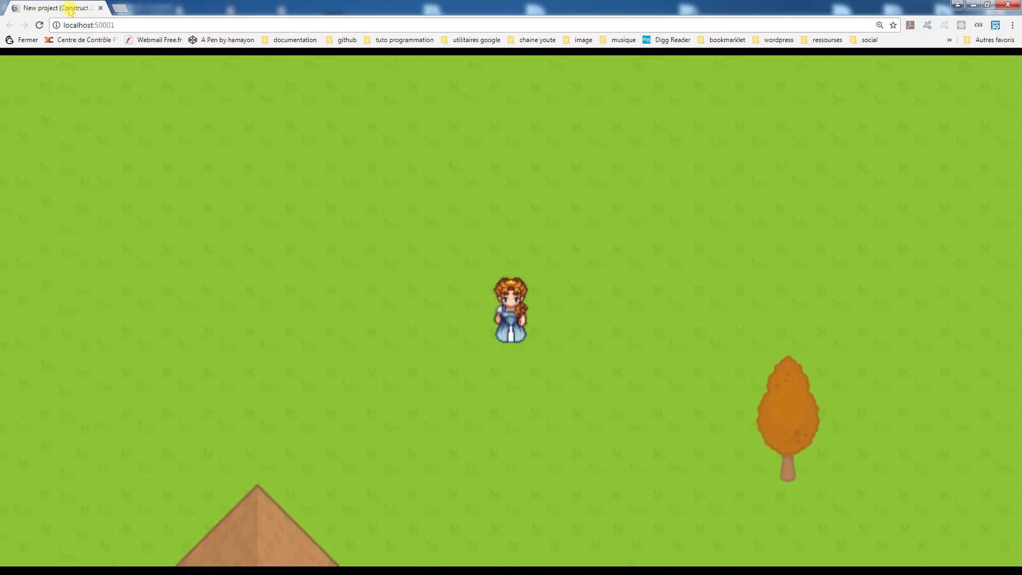
pyautogui.click(1008, 5)
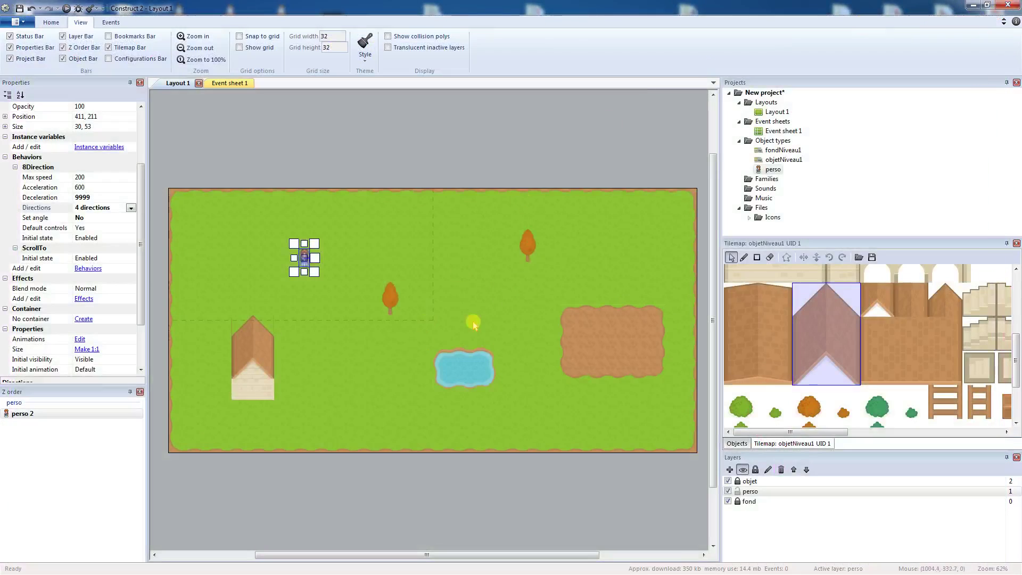
pyautogui.click(224, 83)
pyautogui.click(173, 83)
# - Choose the Pencil tool with horizontal and vertical flipping, and pick the upper-left tile of the dark arched window from the objetNiveau1 tileset
pyautogui.scroll(3, 1016, 354)
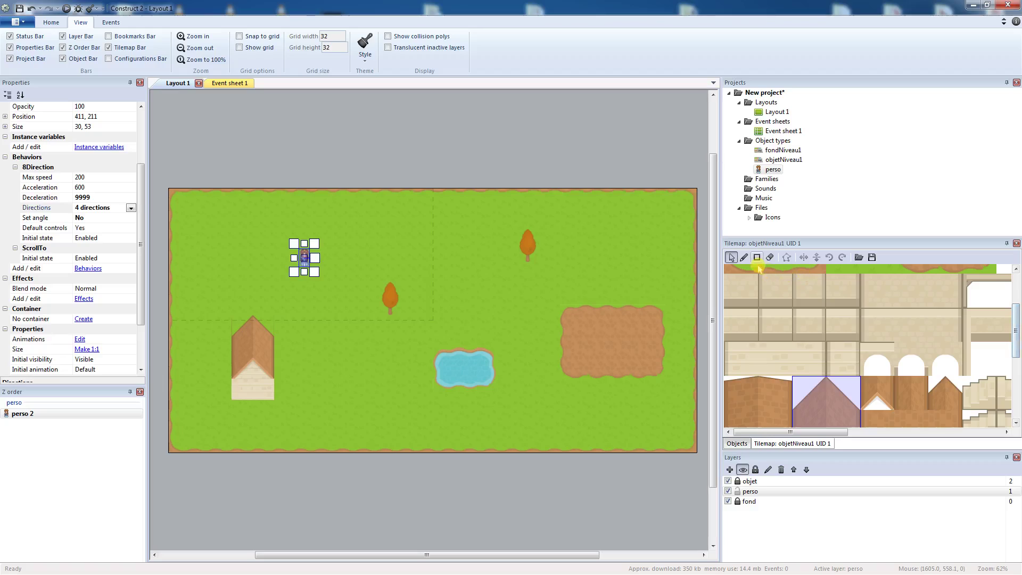
pyautogui.click(744, 257)
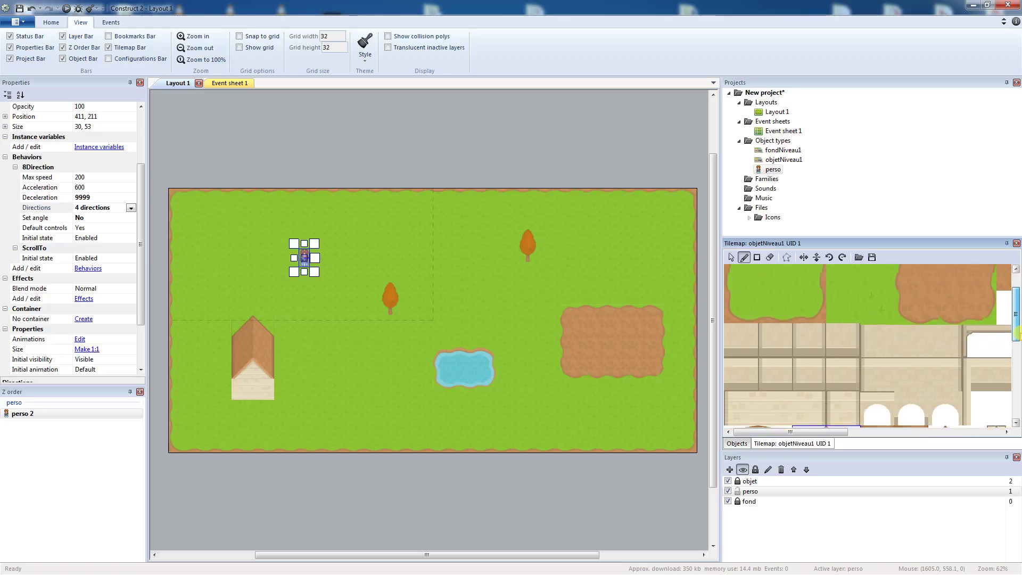
pyautogui.scroll(-3, 1018, 373)
pyautogui.moveTo(1018, 379); pyautogui.dragTo(1018, 389)
pyautogui.click(936, 404)
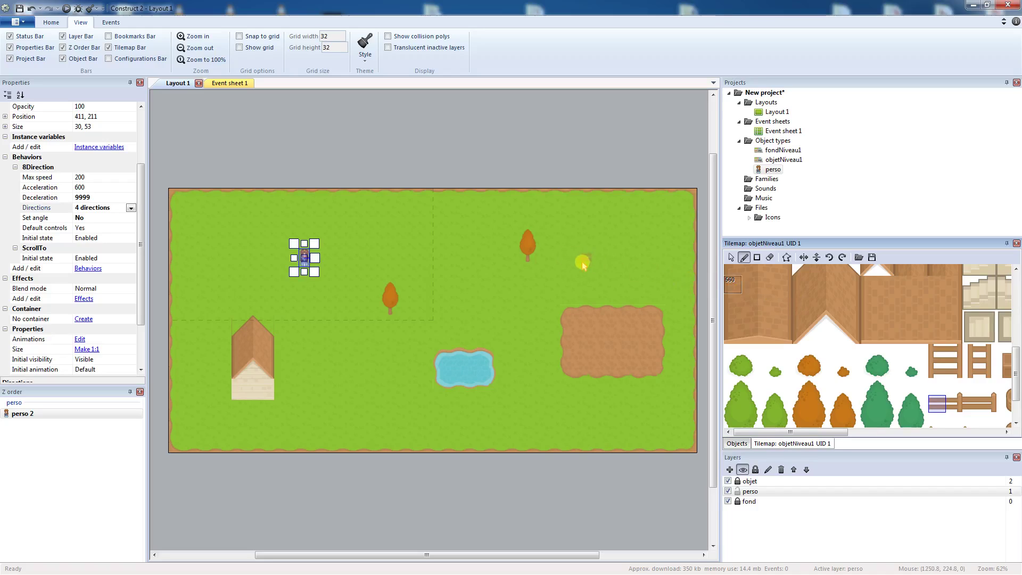
pyautogui.click(804, 257)
pyautogui.click(817, 258)
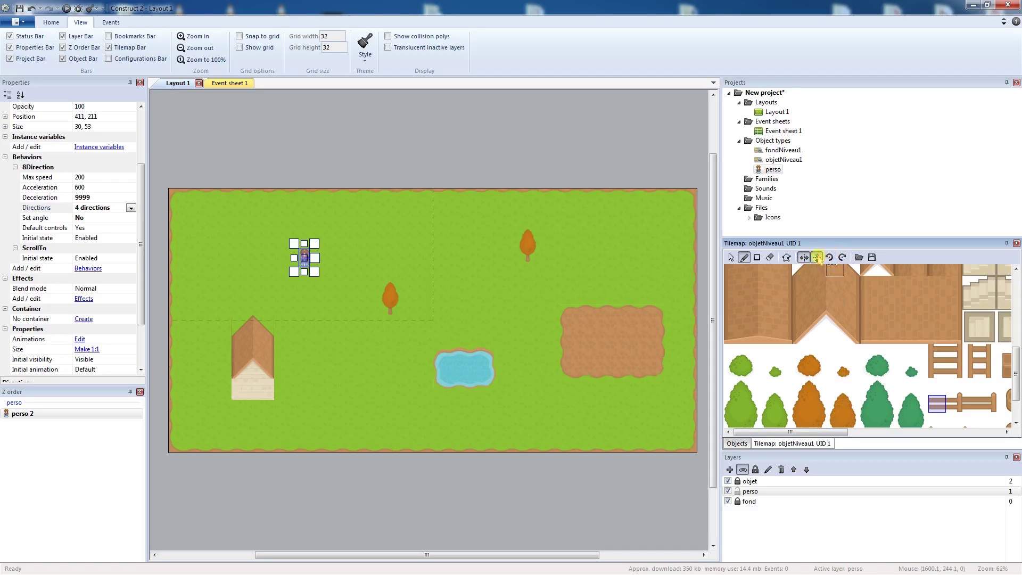
pyautogui.click(817, 257)
pyautogui.click(745, 385)
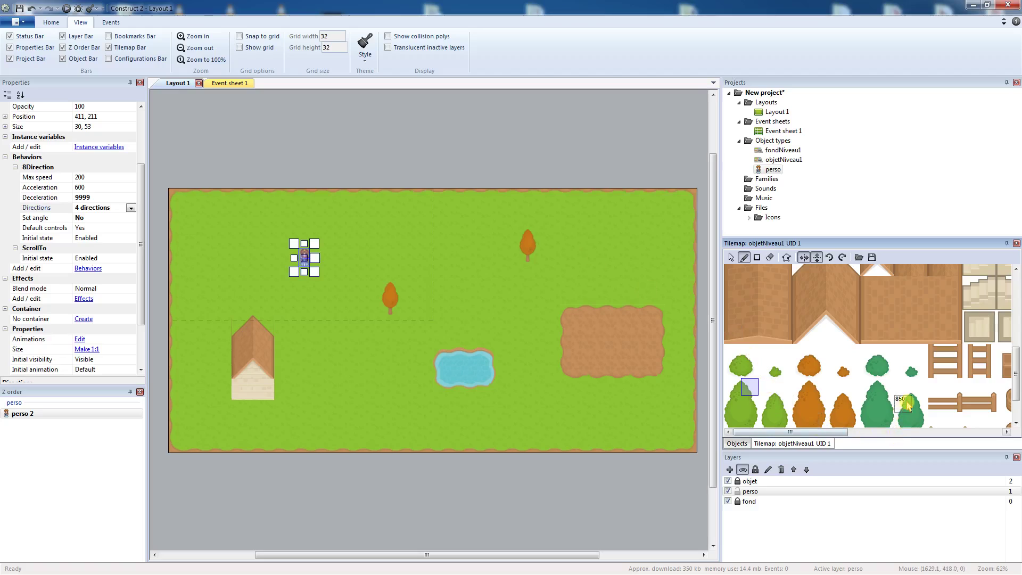
pyautogui.moveTo(832, 433); pyautogui.dragTo(891, 433)
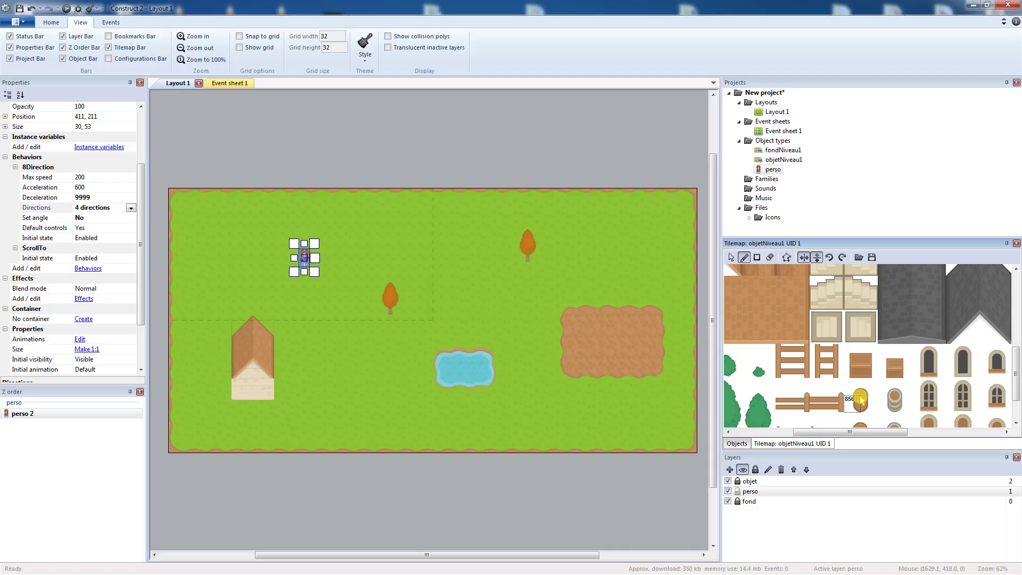
pyautogui.click(930, 359)
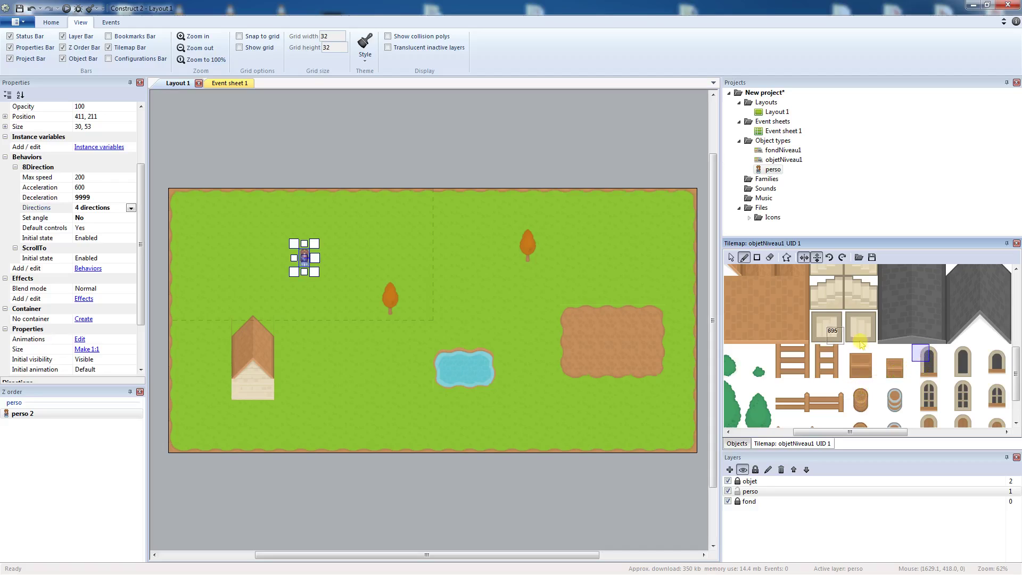
# - Make objet the active layer, unlock it, and paint two flipped window tiles on the grass above the dirt patch
pyautogui.click(565, 268)
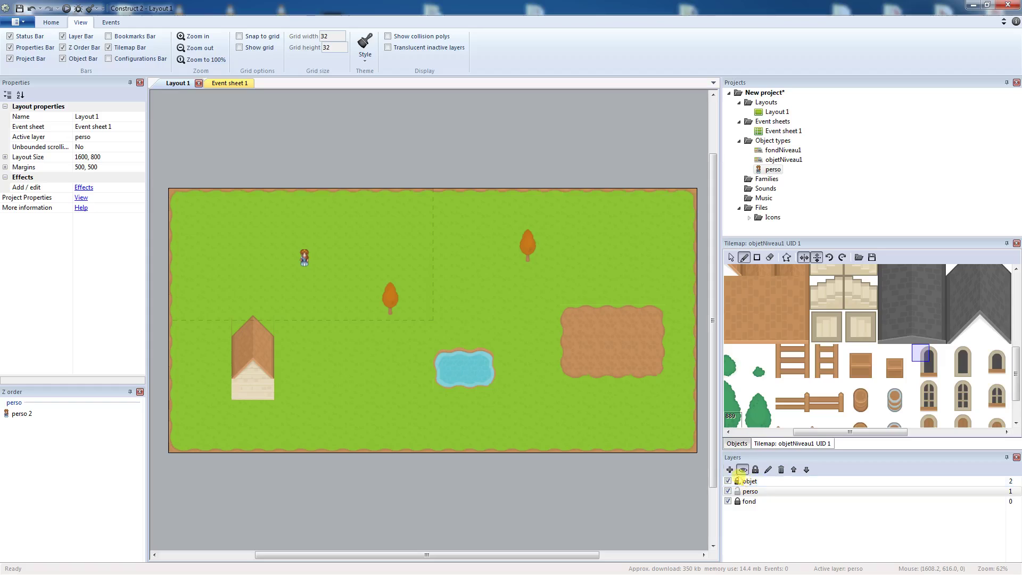
pyautogui.click(738, 480)
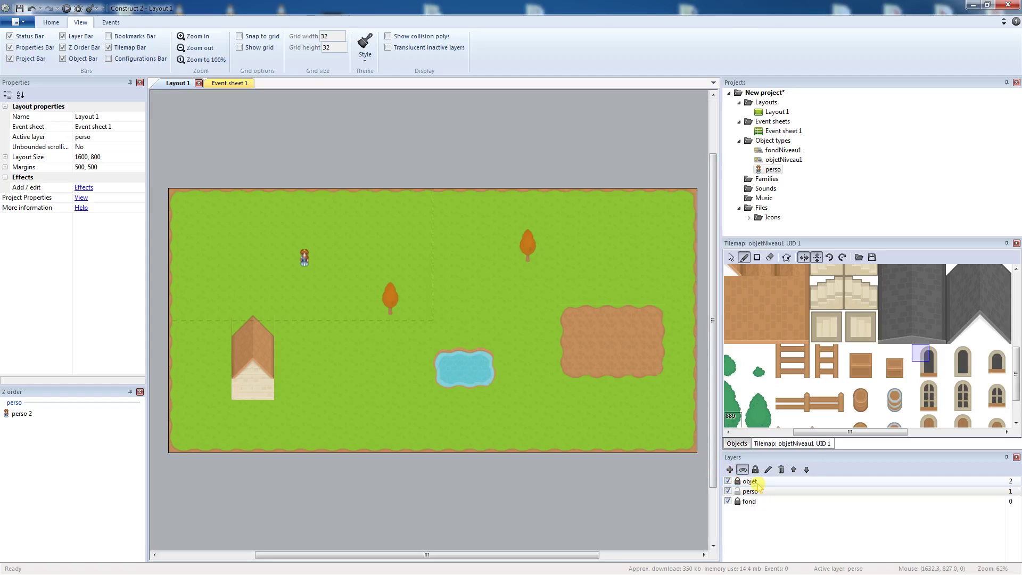
pyautogui.click(752, 482)
pyautogui.click(578, 264)
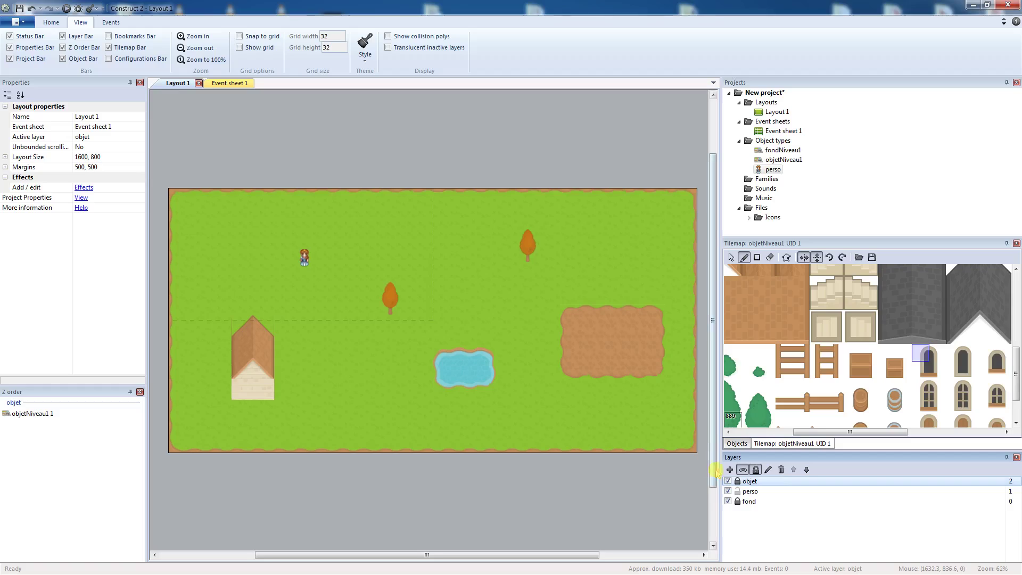
pyautogui.click(577, 271)
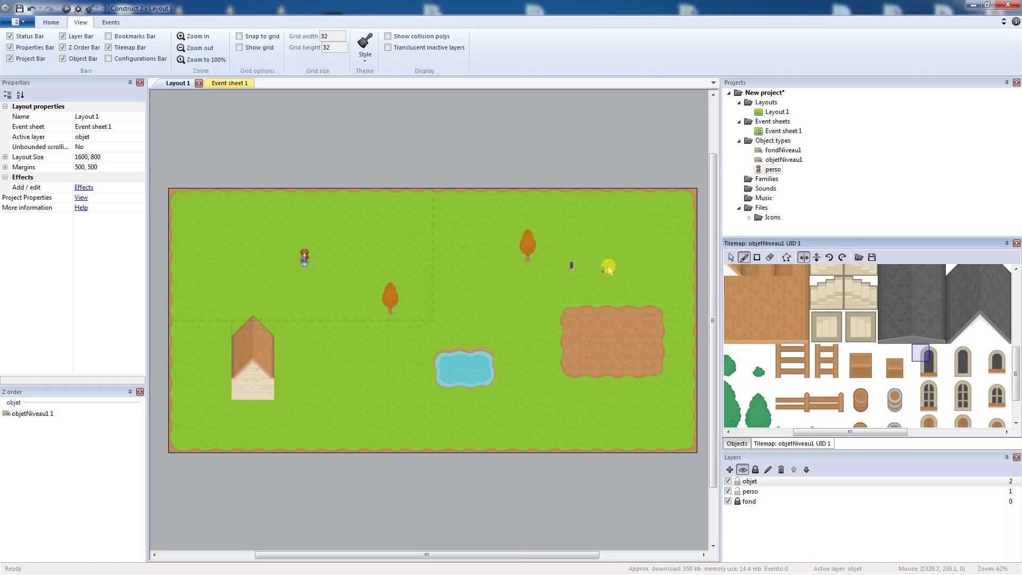
pyautogui.click(608, 267)
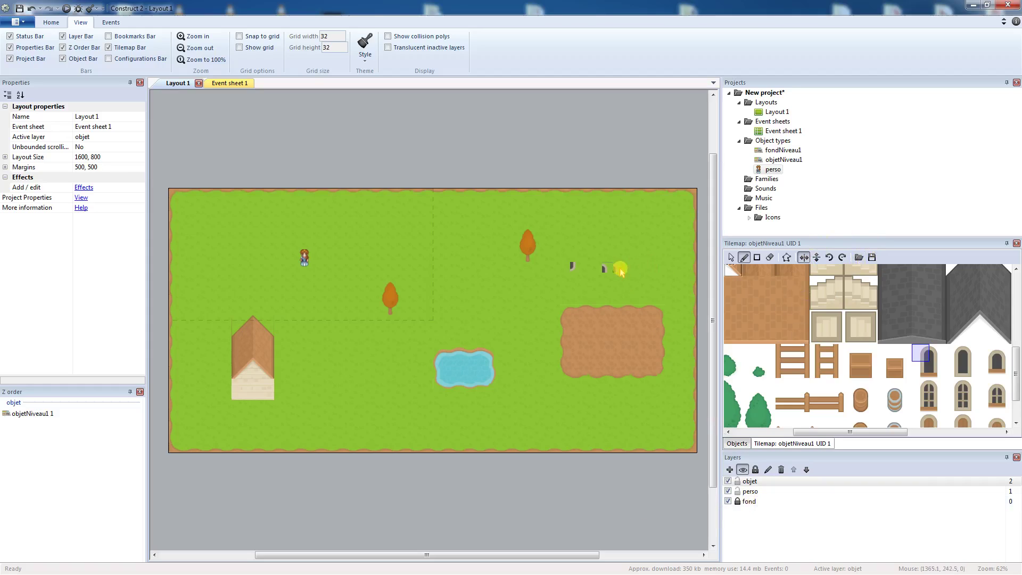
# - Turn off both tile flip options and paint an unflipped window tile between and above the two test tiles
pyautogui.click(817, 257)
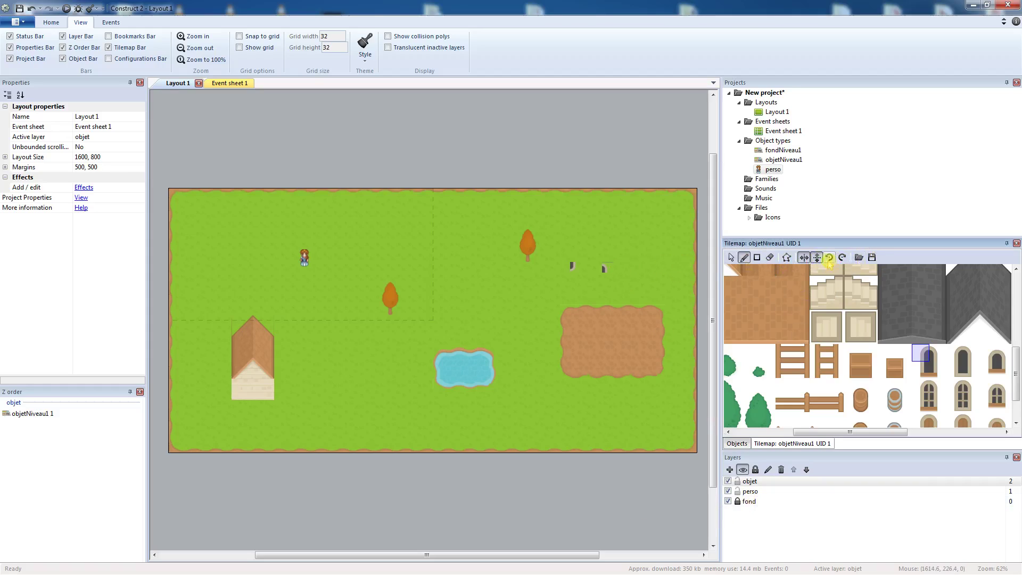
pyautogui.click(817, 259)
pyautogui.click(805, 258)
pyautogui.click(585, 249)
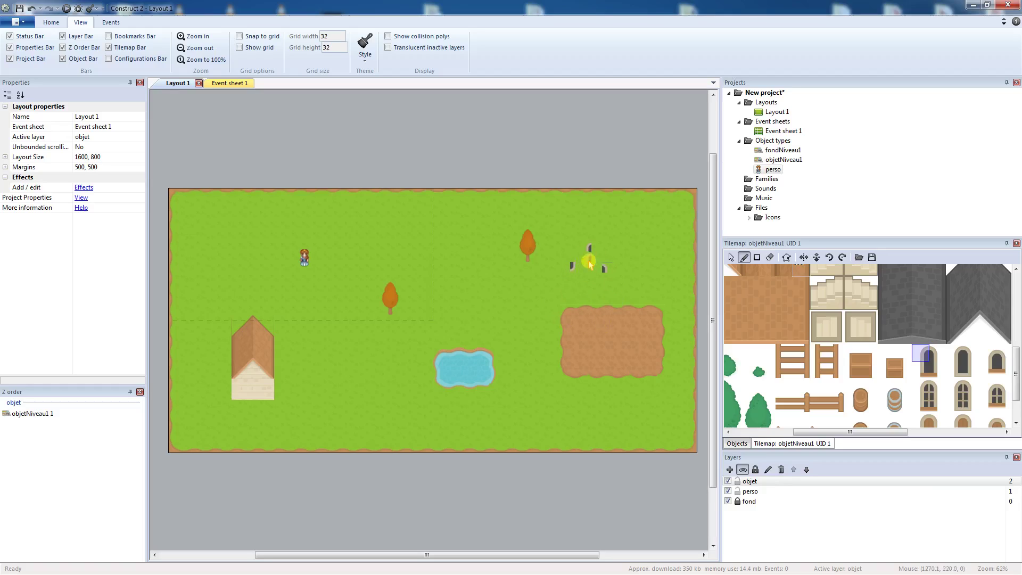
# - Paint two more window tiles beside the test tiles, one rotated counter-clockwise and the other rotated clockwise
pyautogui.click(933, 352)
pyautogui.click(921, 353)
pyautogui.click(831, 258)
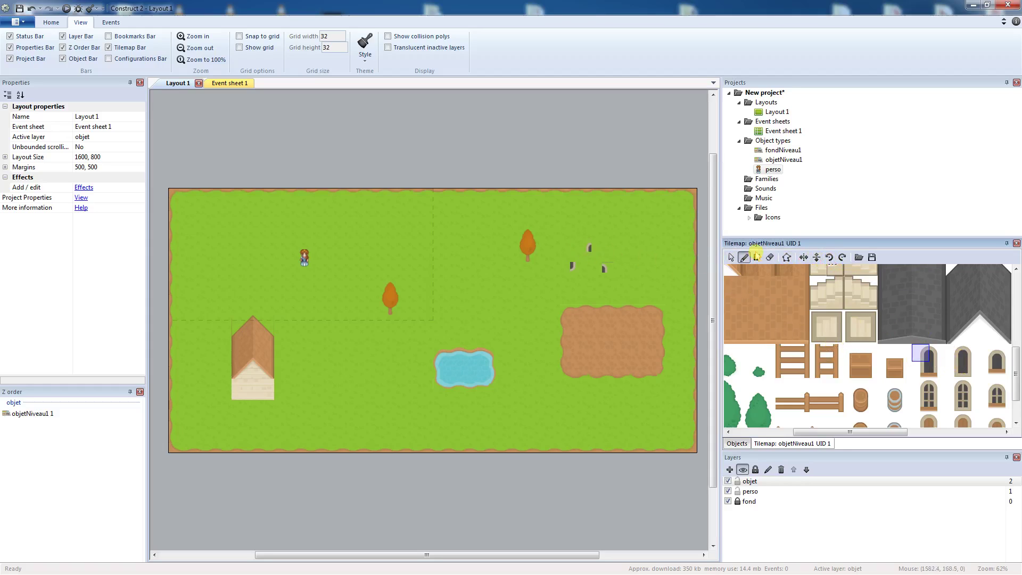
pyautogui.click(578, 241)
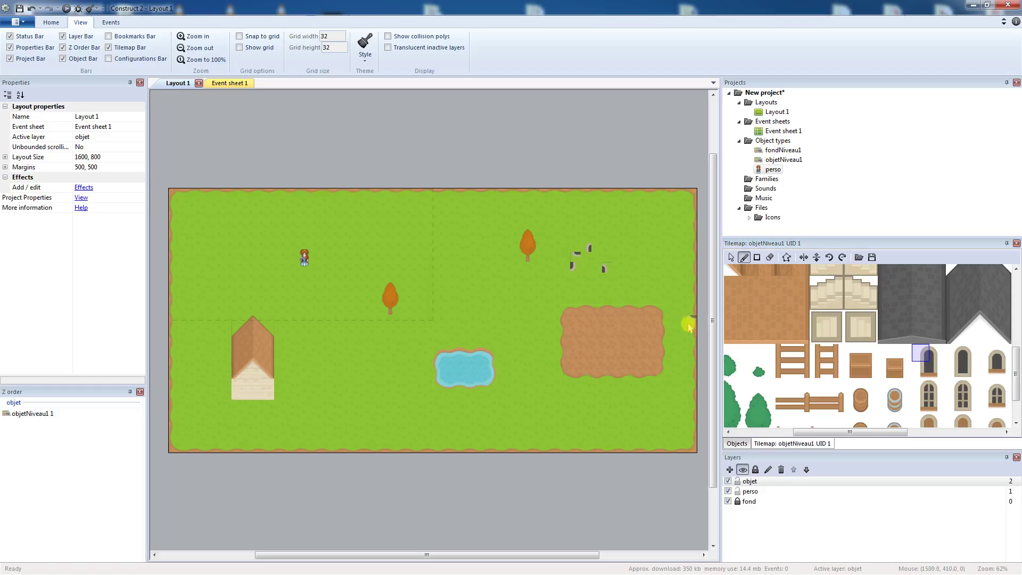
pyautogui.click(841, 260)
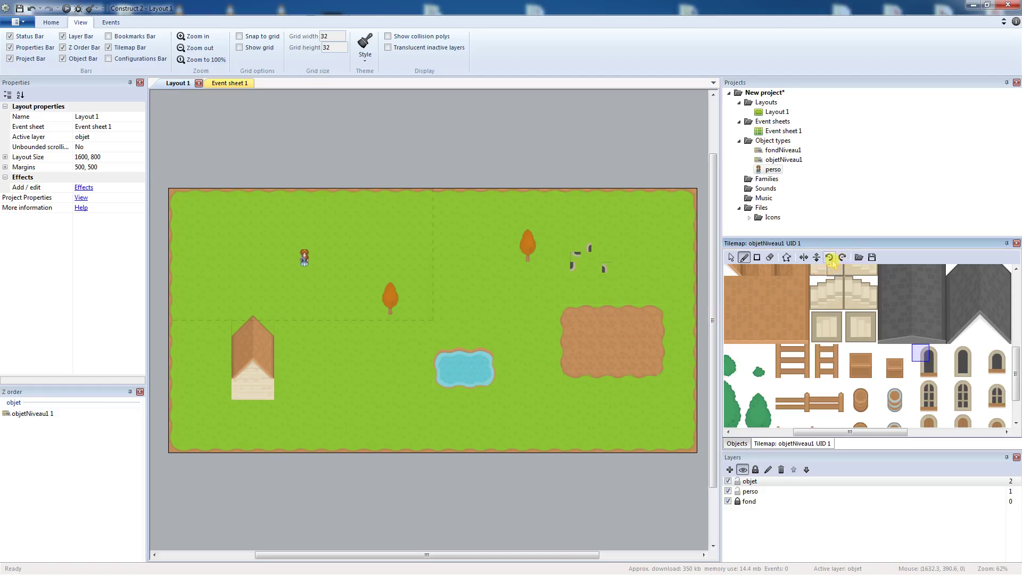
pyautogui.click(614, 252)
pyautogui.click(592, 283)
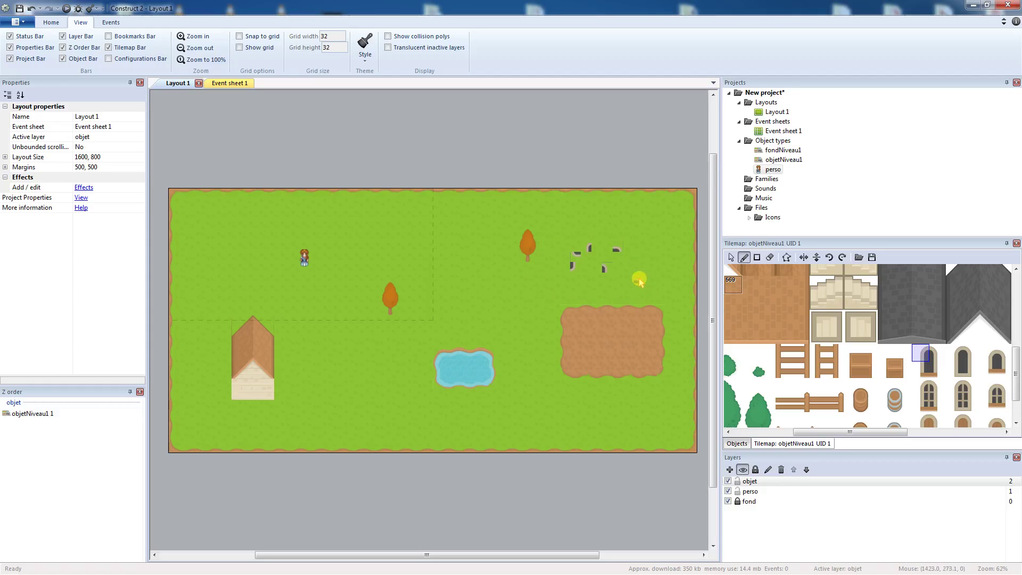
# - Undo the painted window tiles, lock the objet layer again, and return the tilemap editor to the selection tool
pyautogui.hotkey('ctrl', 'z')
pyautogui.hotkey('ctrl', 'z')
pyautogui.hotkey('ctrl', 'z')
pyautogui.hotkey('ctrl', 'z')
pyautogui.hotkey('ctrl', 'z')
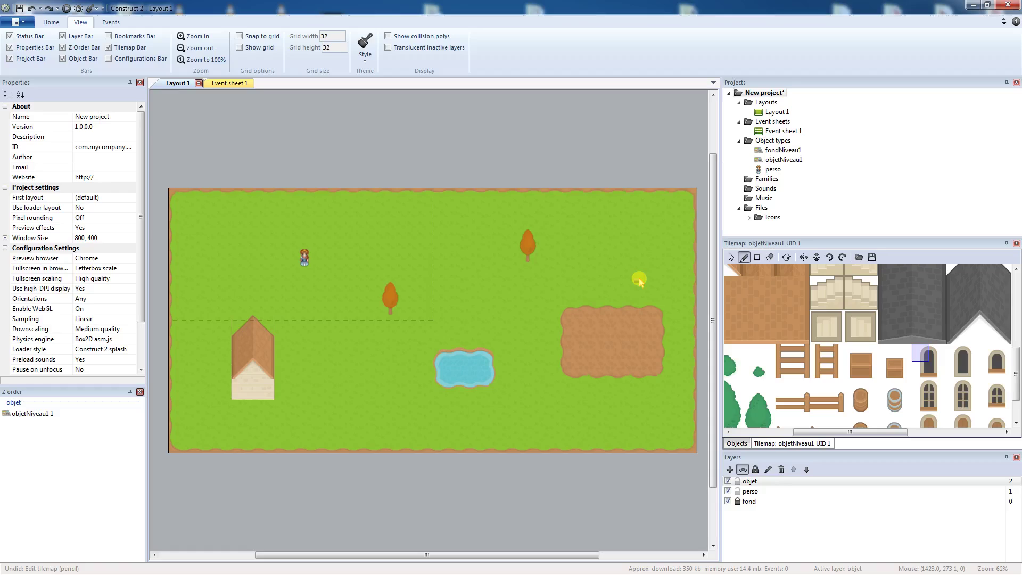
pyautogui.click(739, 482)
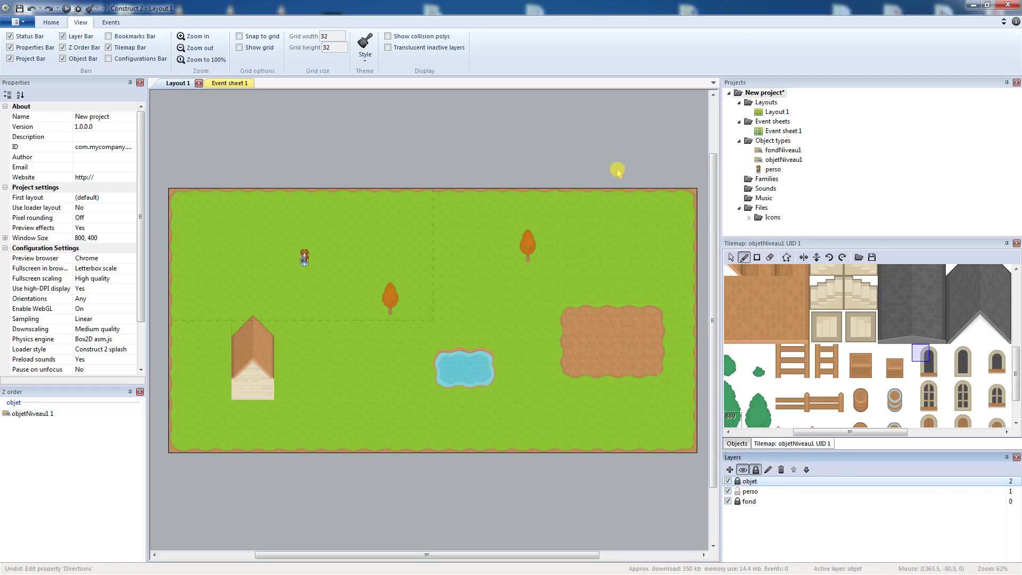
pyautogui.click(732, 258)
pyautogui.click(549, 158)
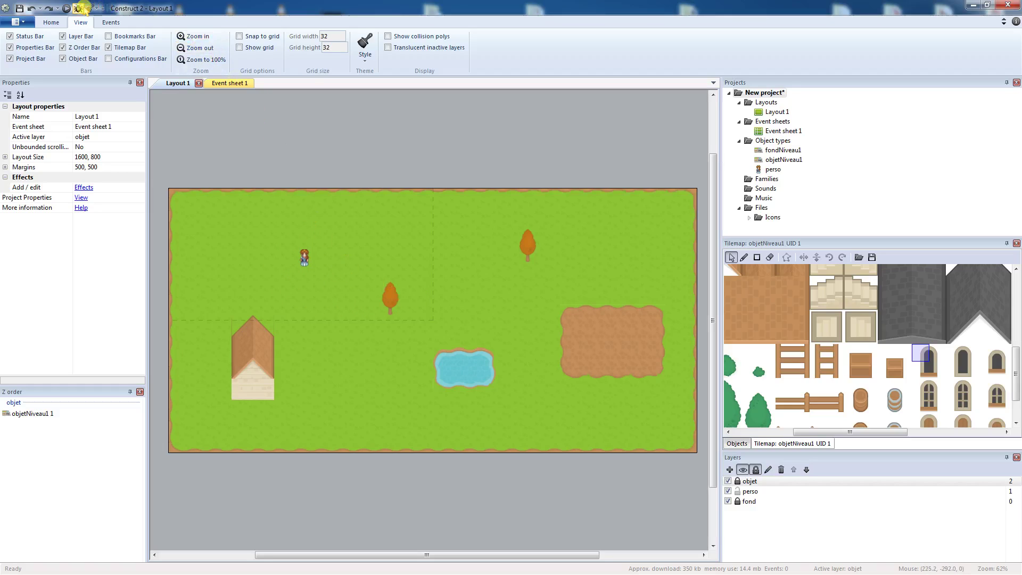
# - Preview the layout, walk the character across the house, tree and pond to check layer order and missing collisions, and close the preview
pyautogui.click(70, 8)
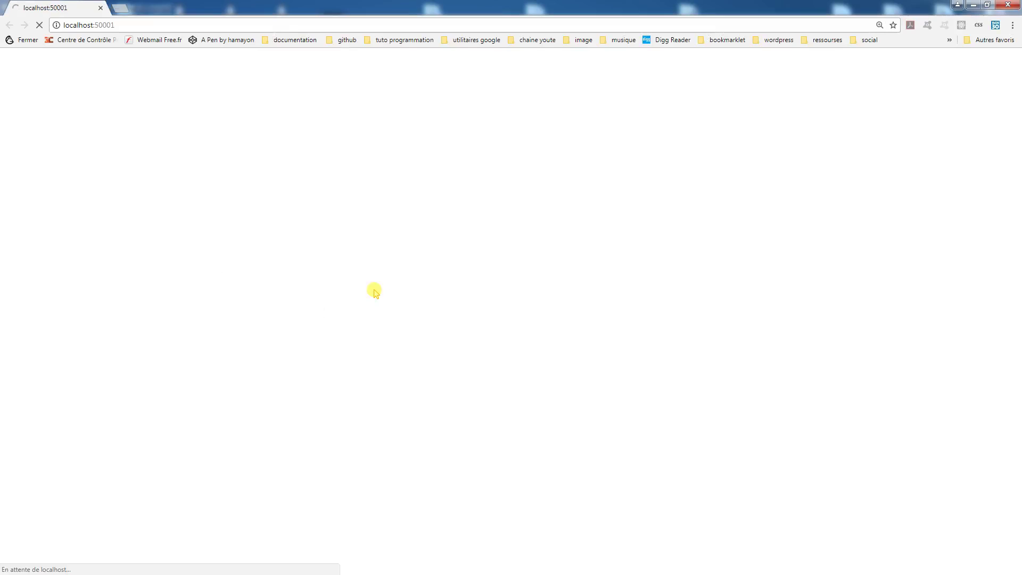
pyautogui.press('Down')
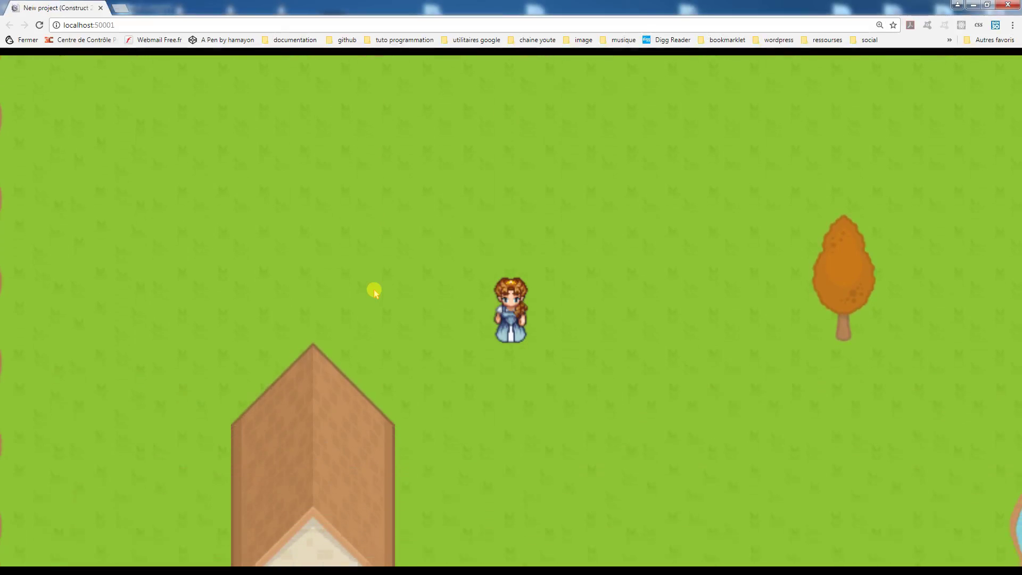
pyautogui.press('Left')
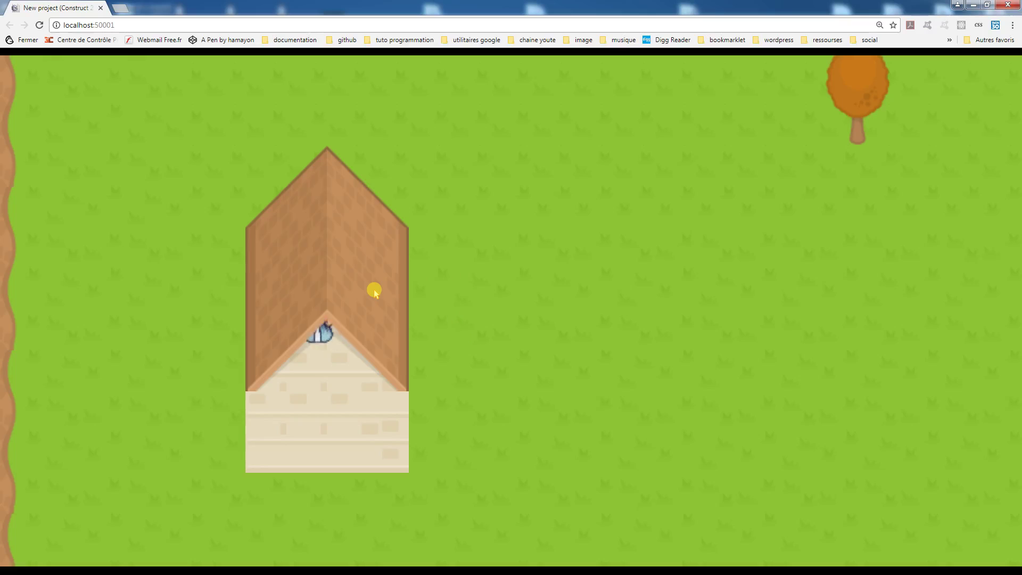
pyautogui.press('Down')
pyautogui.press('Down')
pyautogui.press('Right')
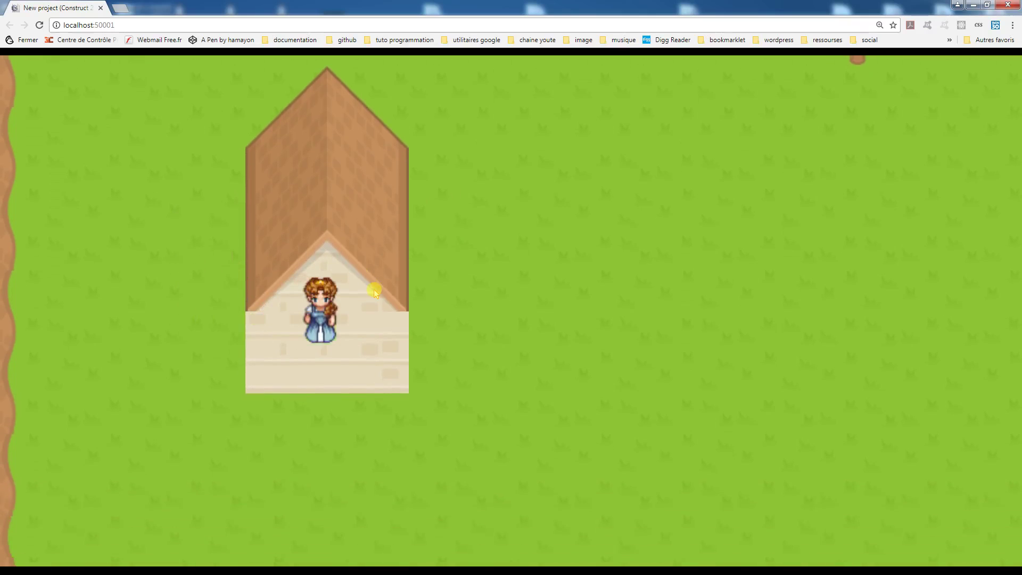
pyautogui.press('Up')
pyautogui.press('Right')
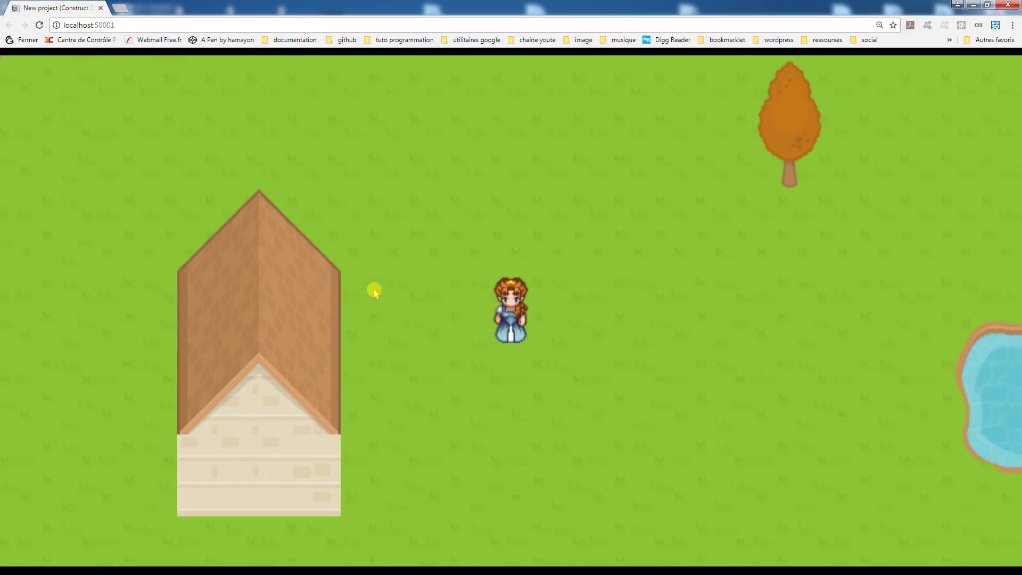
pyautogui.press('Up')
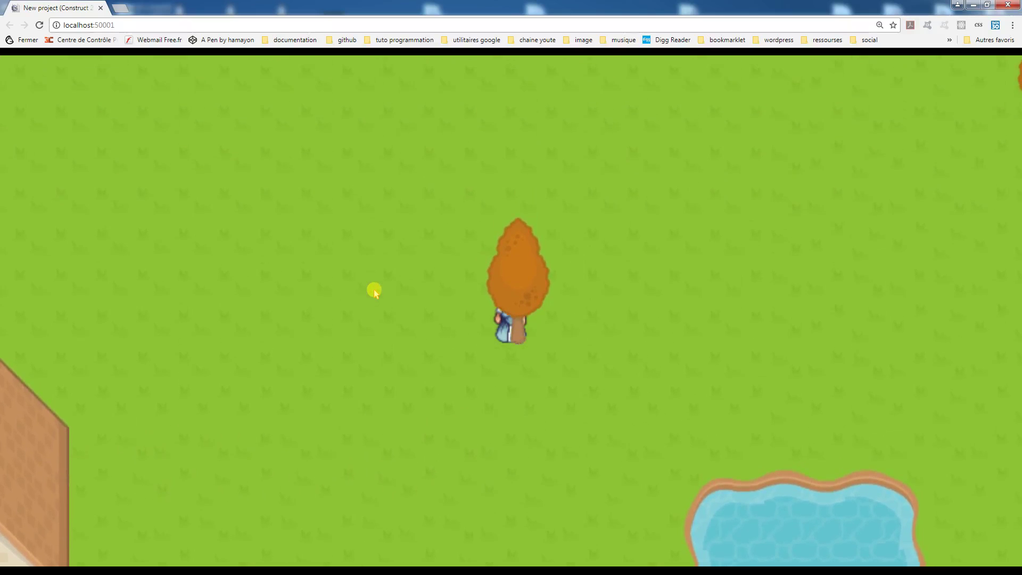
pyautogui.press('Down')
pyautogui.press('Right')
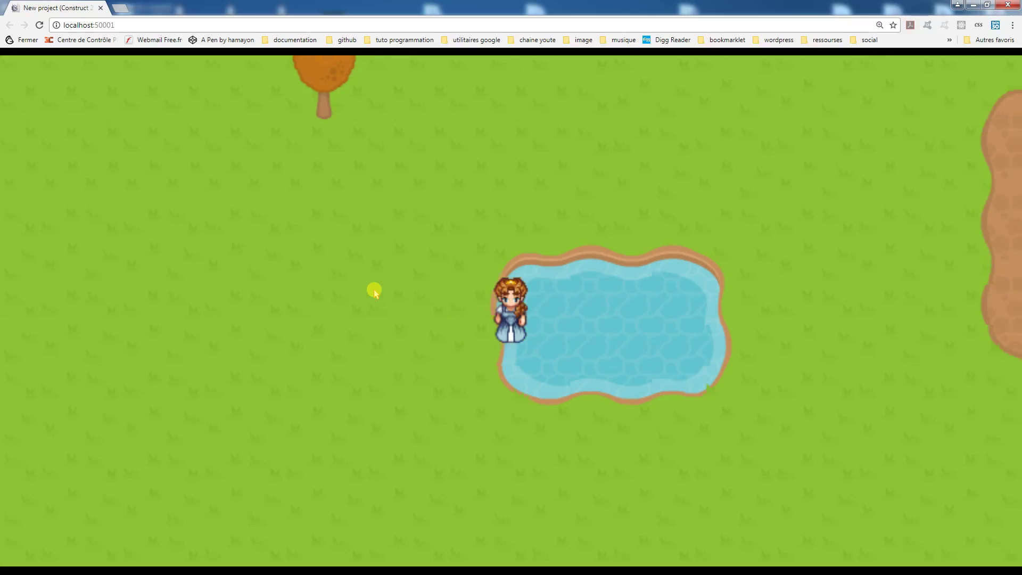
pyautogui.press('Left')
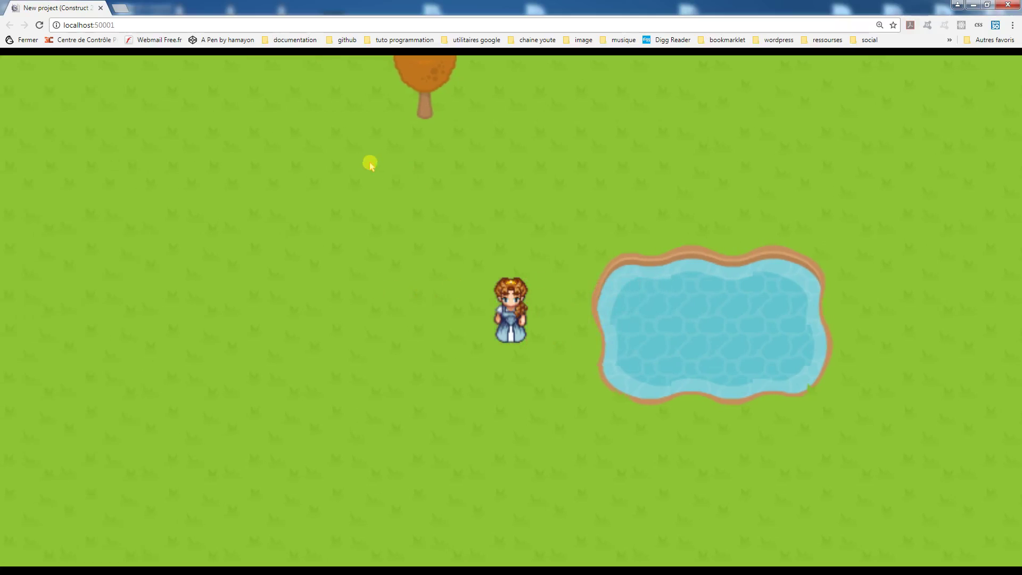
pyautogui.click(1008, 4)
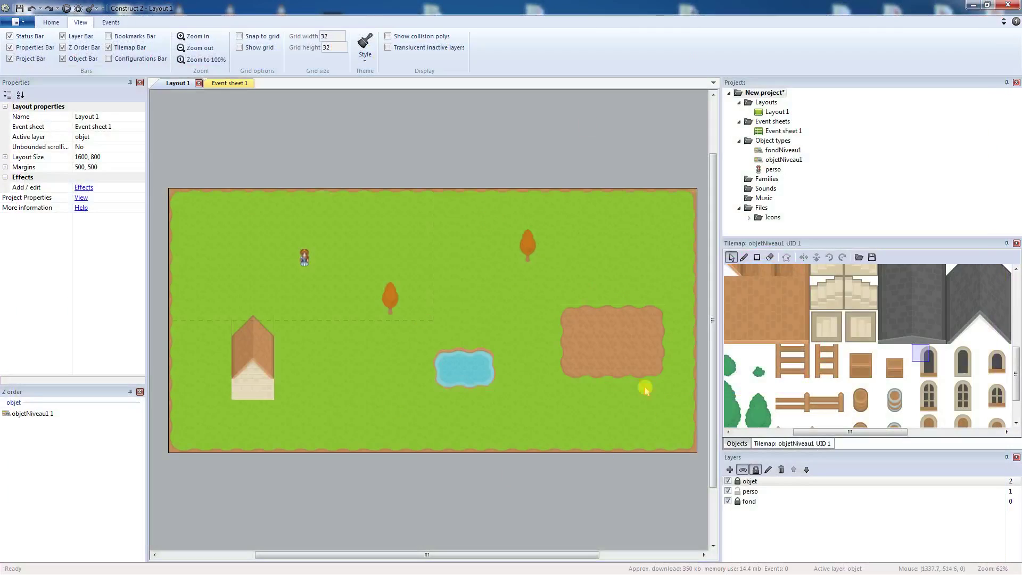